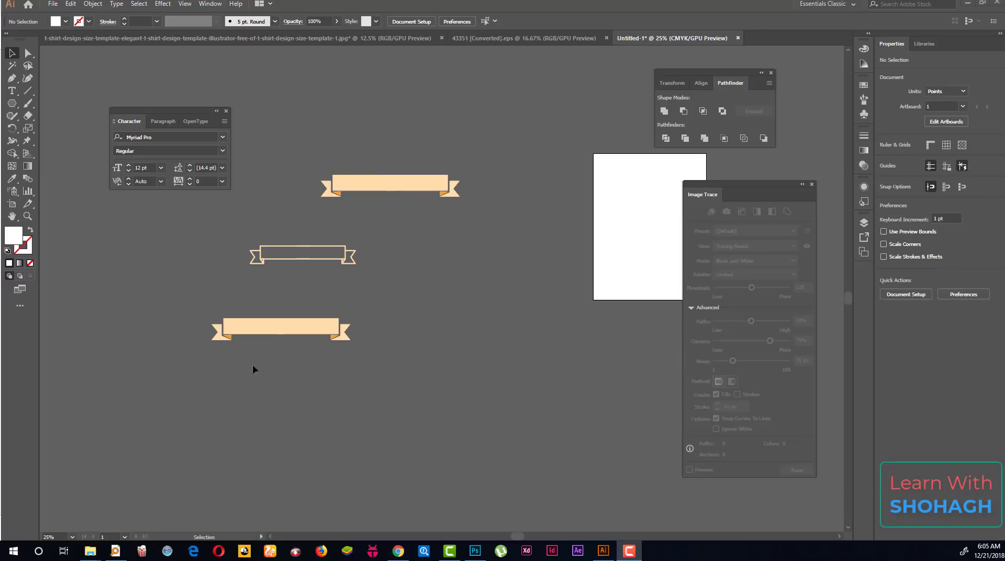
# Zoom around the finished peach ribbon banners and bring the blank artboard into view.
pyautogui.scroll(3, 277, 262)
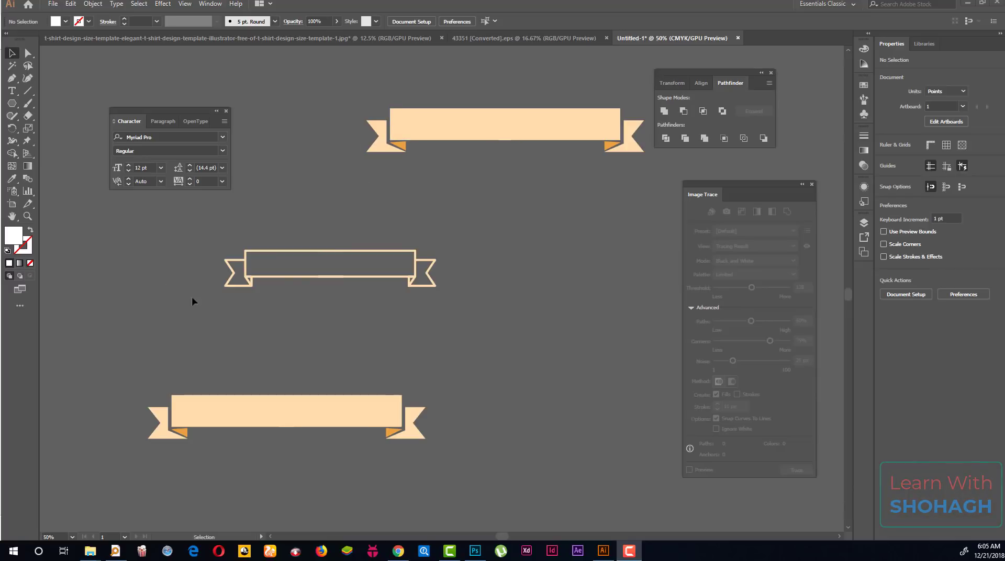
pyautogui.scroll(1, 251, 292)
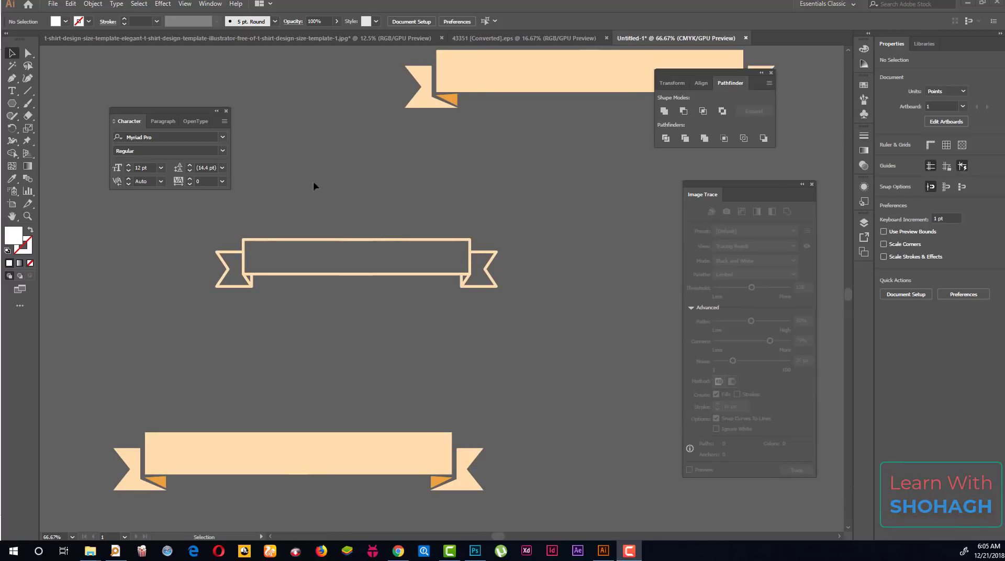
pyautogui.scroll(-1, 214, 238)
pyautogui.scroll(-1, 164, 258)
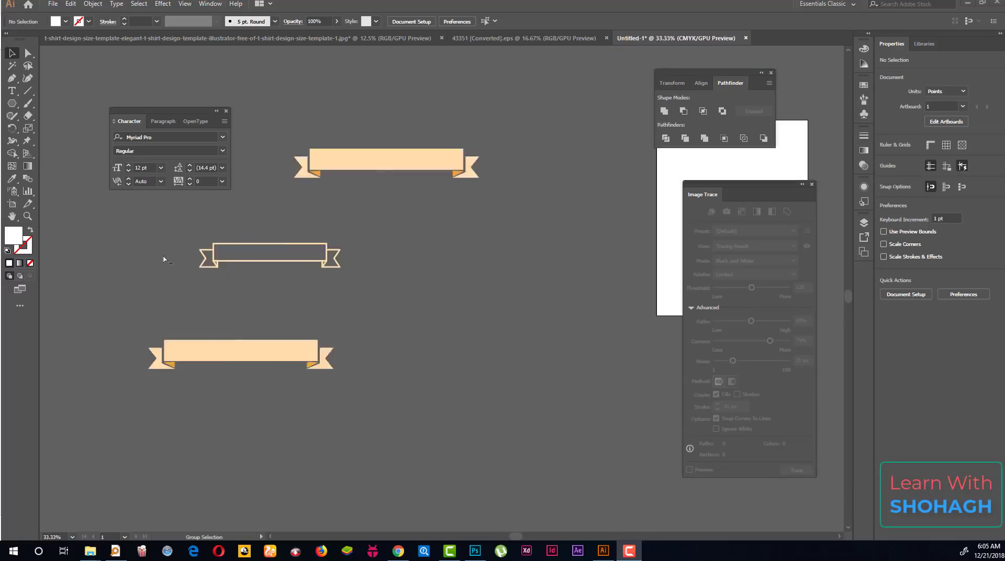
pyautogui.scroll(-2, 534, 204)
pyautogui.scroll(3, 458, 231)
pyautogui.scroll(1, 458, 231)
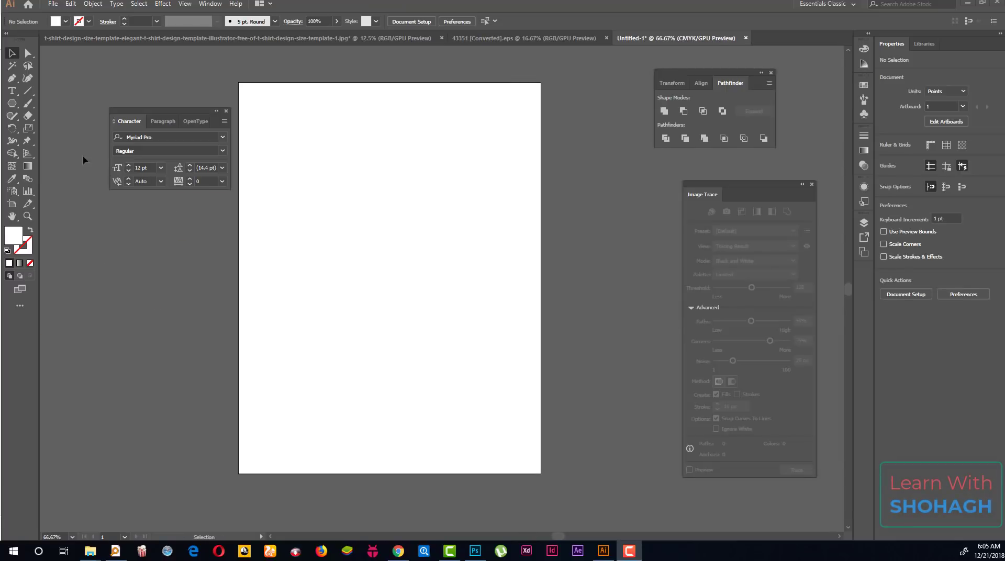
# Draw an open Pen path with top, left and bottom edges, a long box missing its right side.
pyautogui.click(12, 79)
pyautogui.click(389, 277)
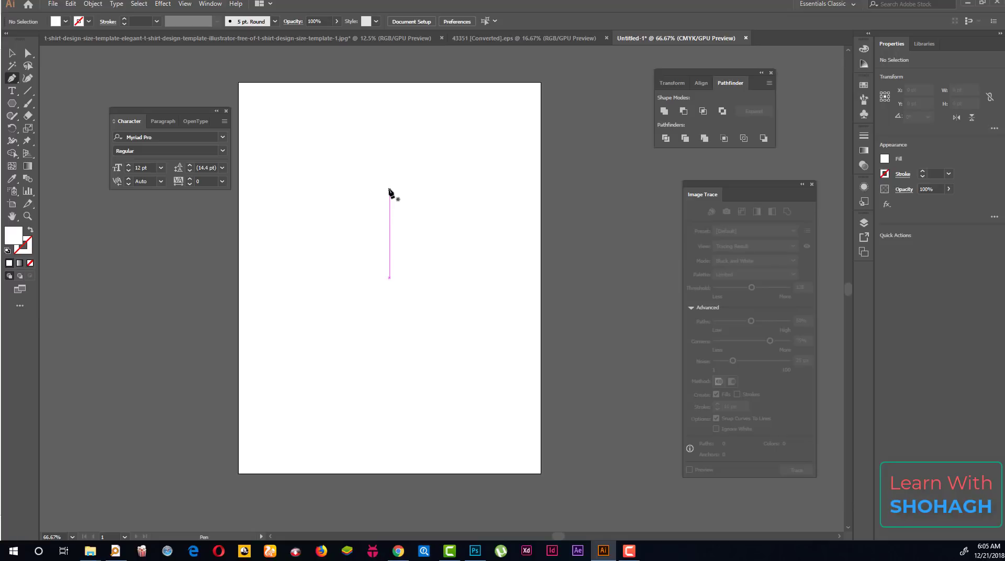
pyautogui.click(403, 189)
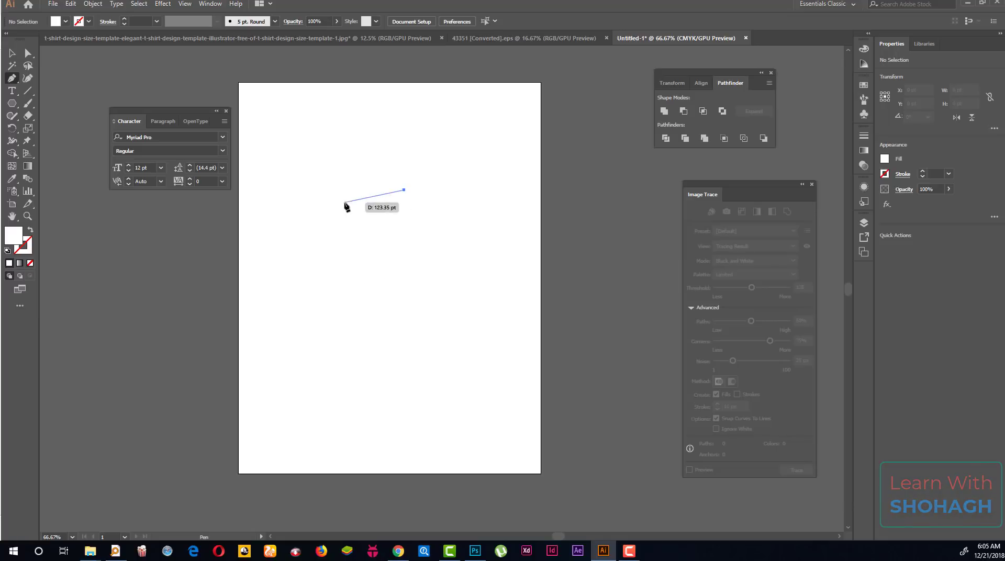
pyautogui.click(309, 190)
pyautogui.scroll(3, 317, 212)
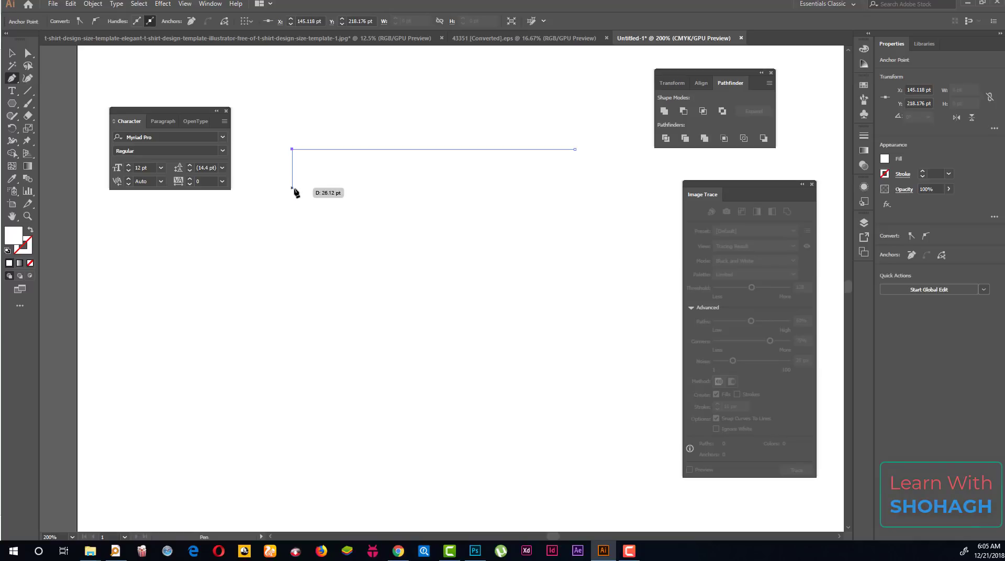
pyautogui.click(292, 188)
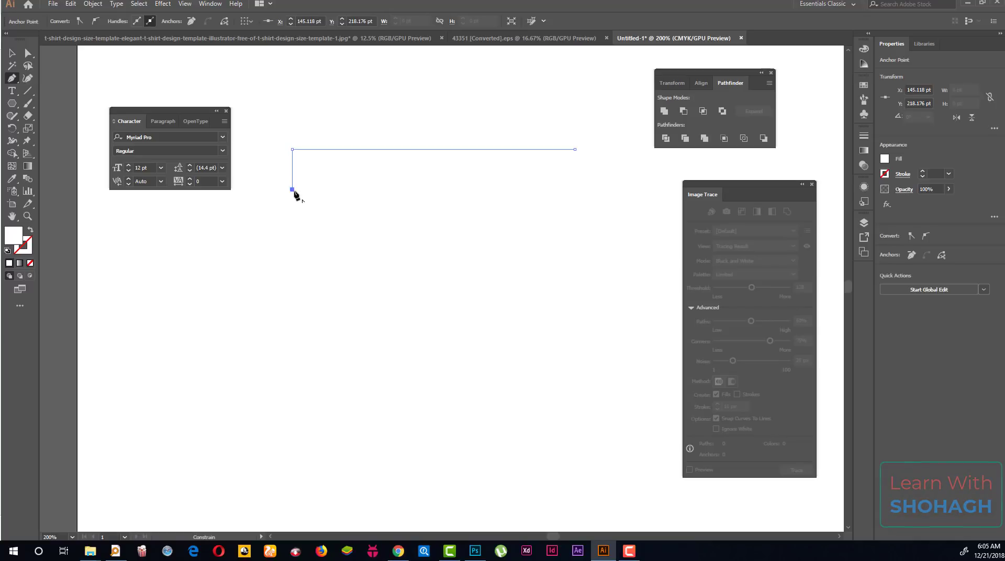
pyautogui.click(574, 189)
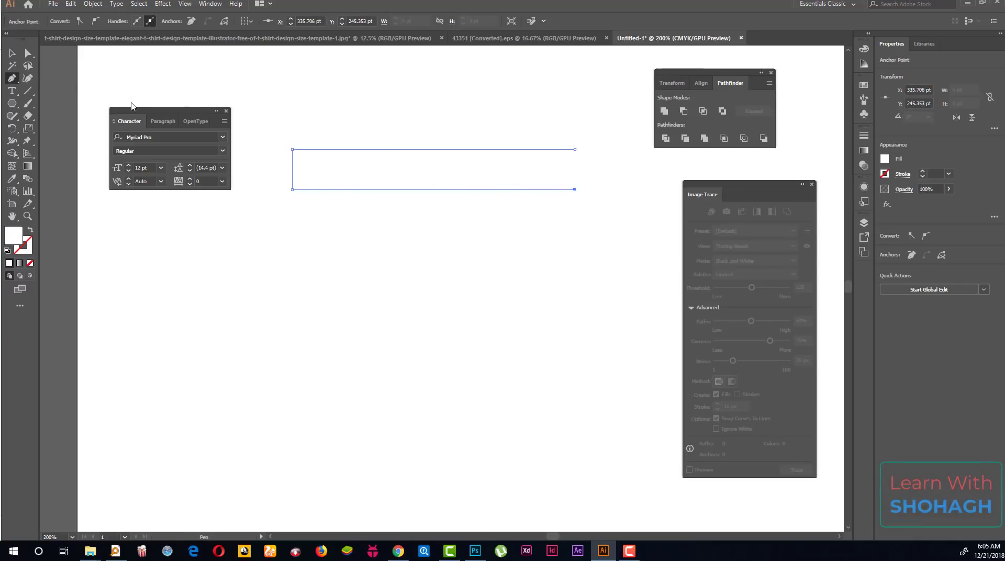
pyautogui.press('v')
pyautogui.click(428, 78)
# Give the open box path a black 4 pt stroke.
pyautogui.moveTo(367, 125); pyautogui.dragTo(429, 221)
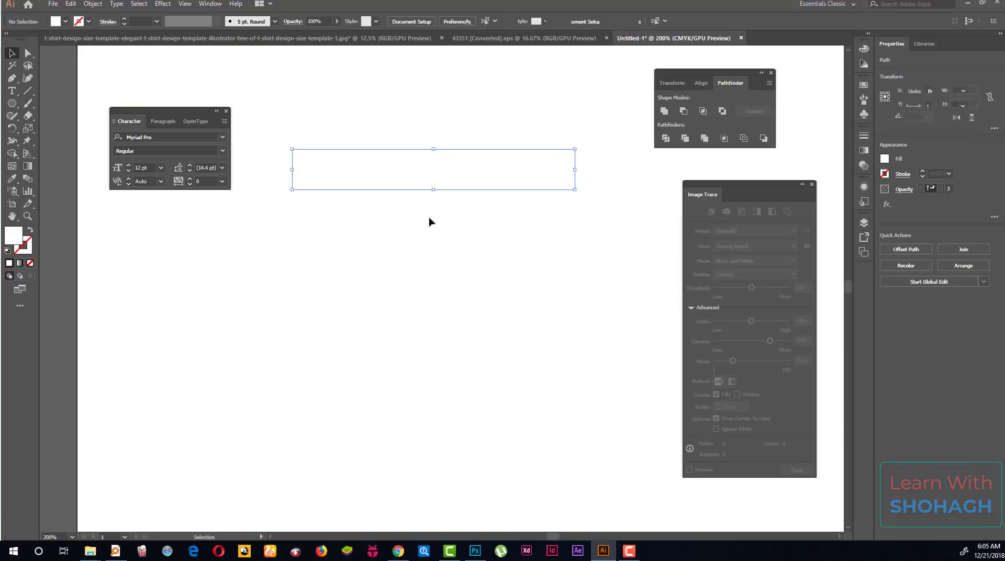
pyautogui.write('3')
pyautogui.press('Return')
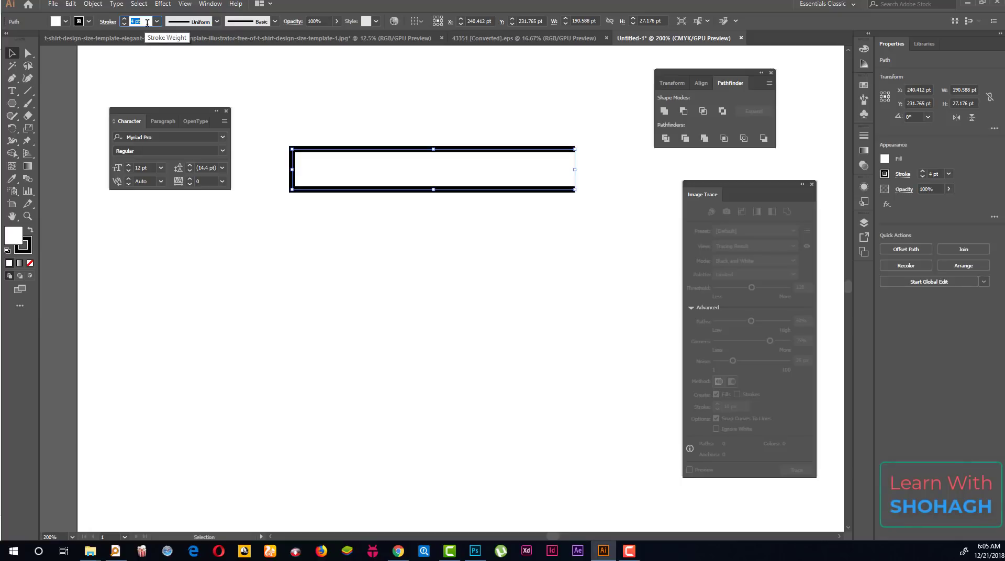
pyautogui.press('Up')
pyautogui.click(108, 21)
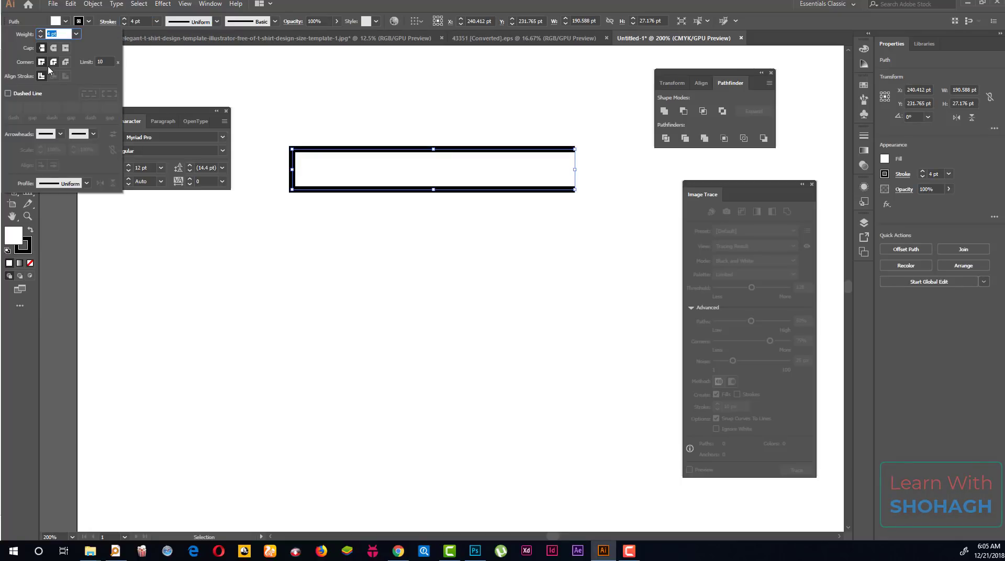
pyautogui.click(324, 113)
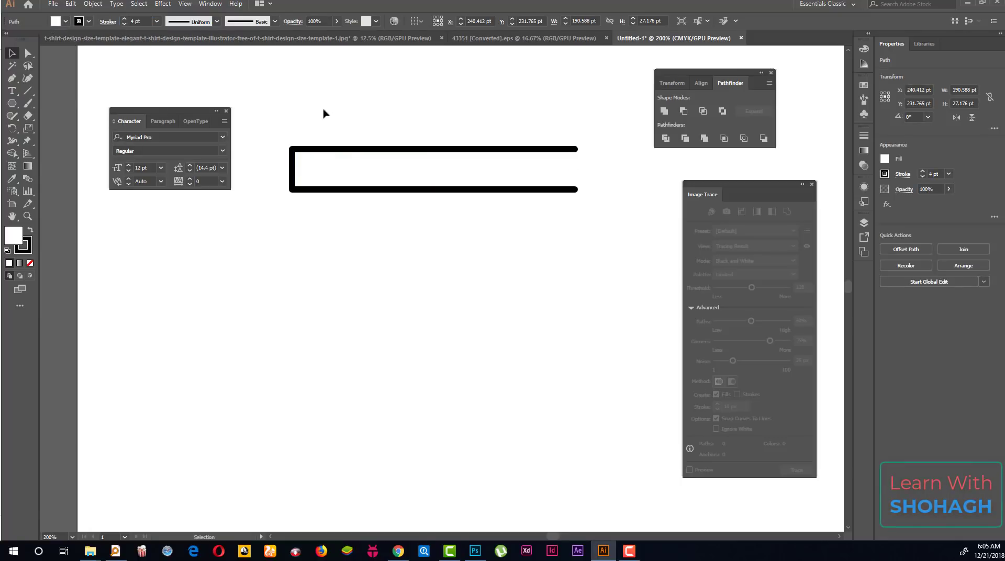
pyautogui.scroll(4, 291, 152)
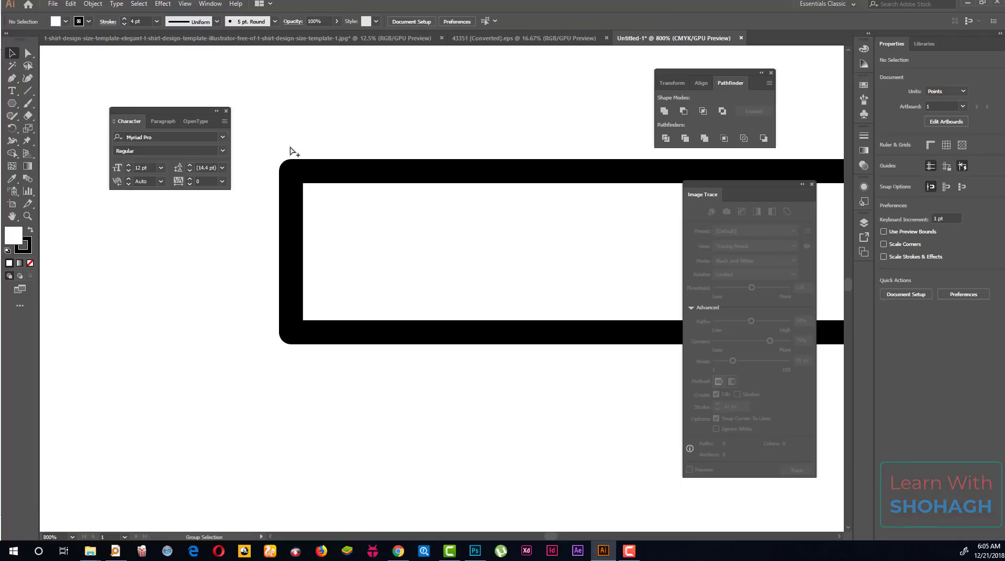
# Set the stroke corners to Round Join after briefly trying Miter Join.
pyautogui.click(321, 173)
pyautogui.click(108, 22)
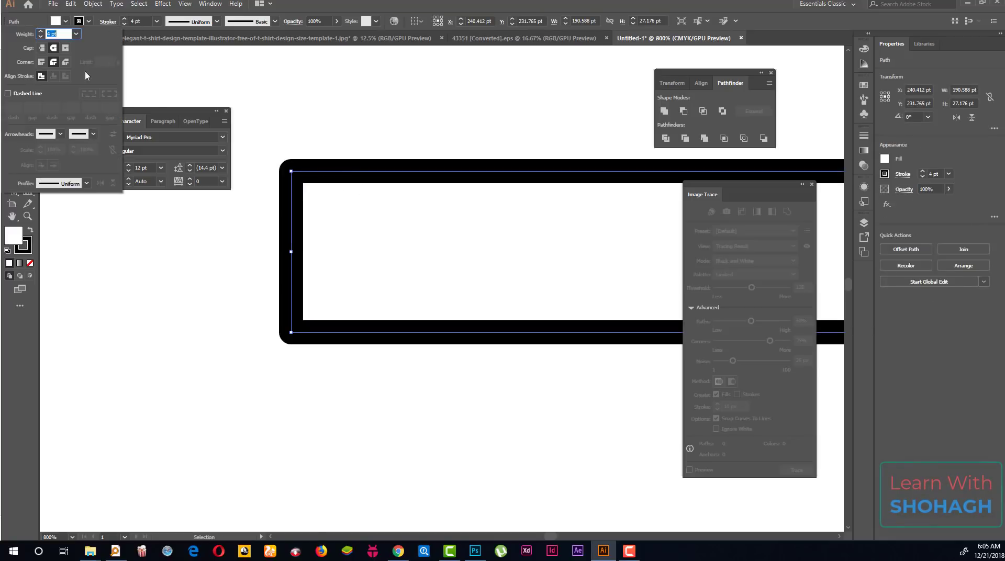
pyautogui.click(54, 63)
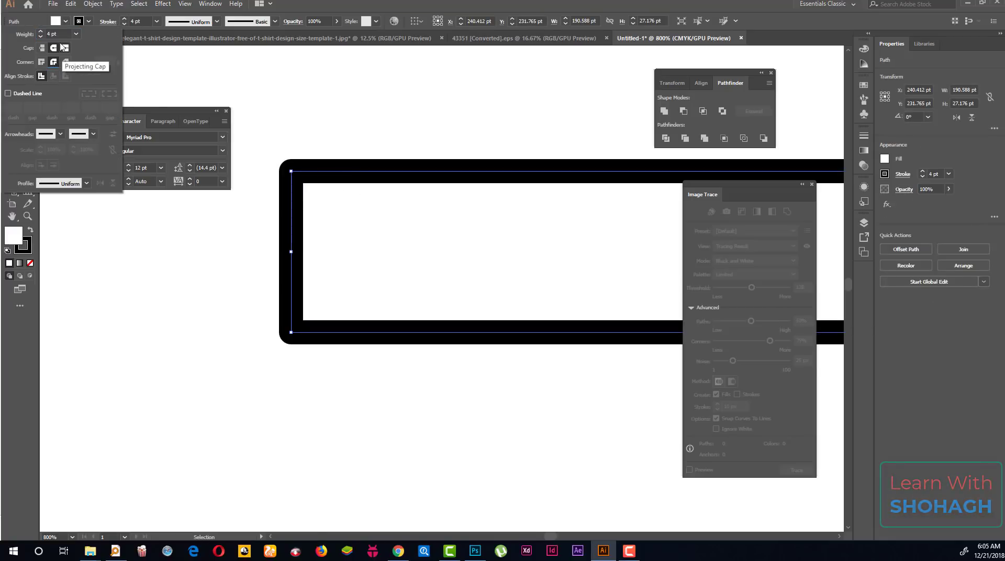
pyautogui.click(44, 65)
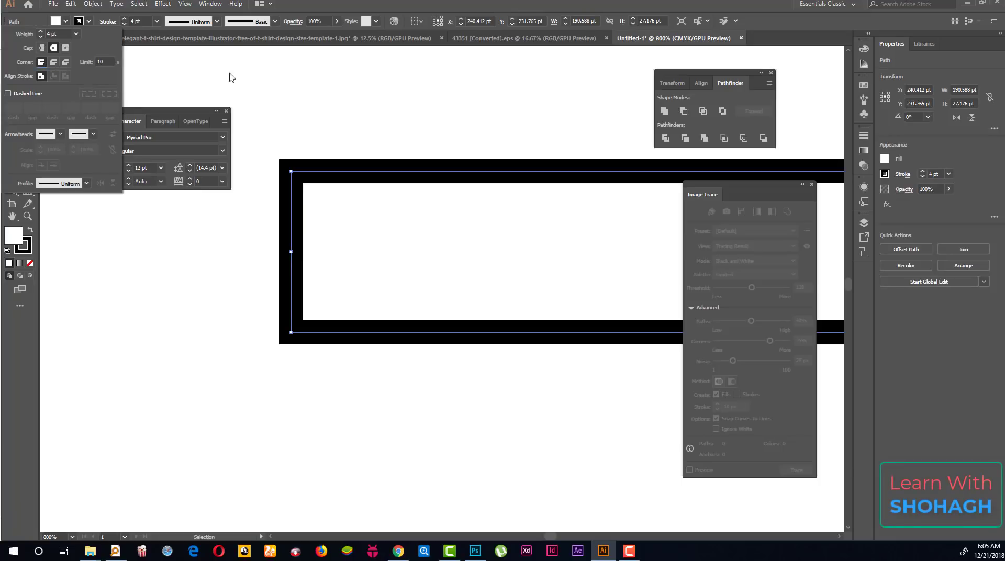
pyautogui.click(54, 63)
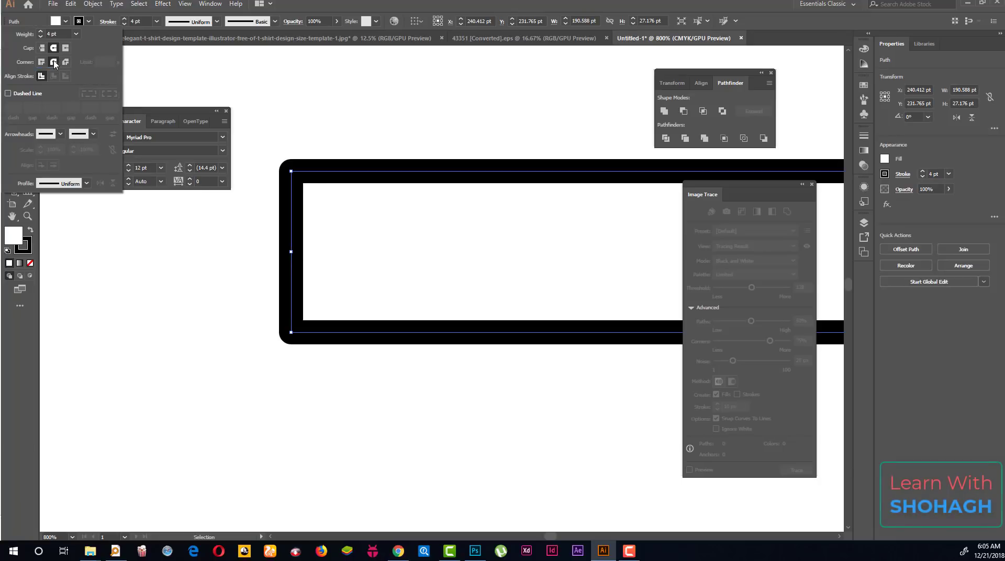
pyautogui.scroll(-2, 366, 162)
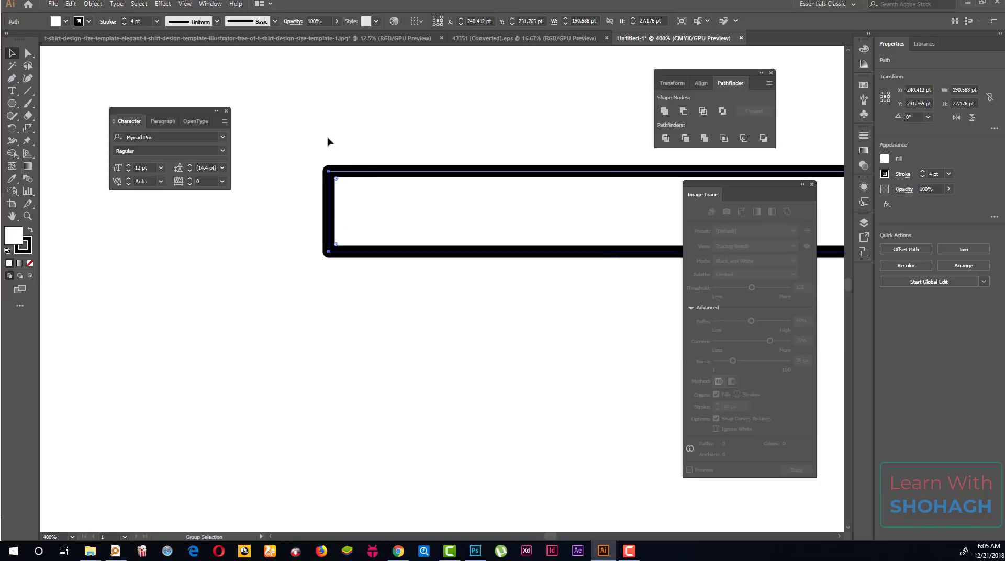
pyautogui.scroll(-3, 348, 174)
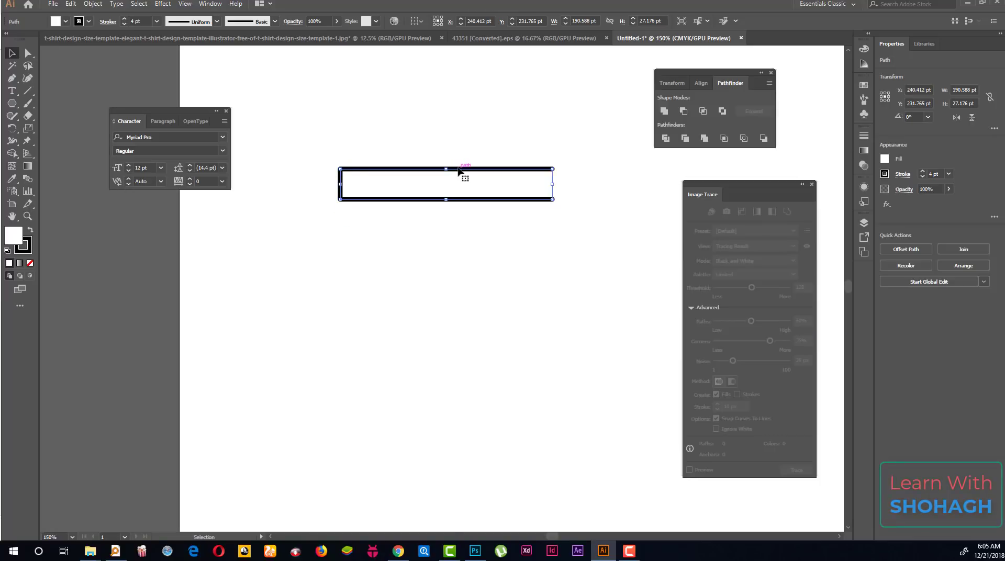
# Duplicate the box below-left of the original and set both paths' fill to None.
pyautogui.moveTo(458, 180)
pyautogui.mouseDown()
pyautogui.moveTo(395, 186)
pyautogui.moveTo(431, 187)
pyautogui.mouseUp()
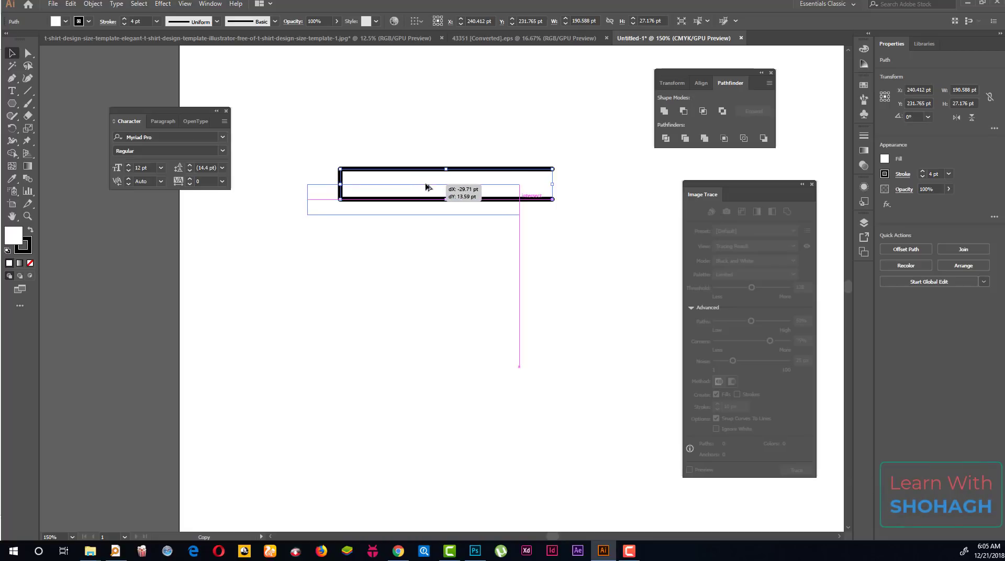
pyautogui.moveTo(431, 188); pyautogui.dragTo(429, 188)
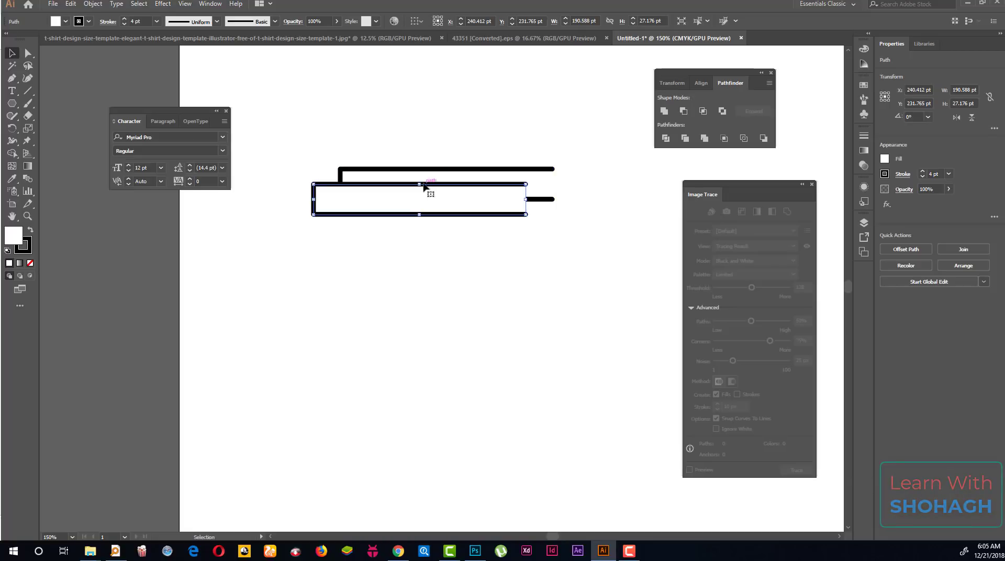
pyautogui.keyDown('shift'); pyautogui.click(473, 170); pyautogui.keyUp('shift')
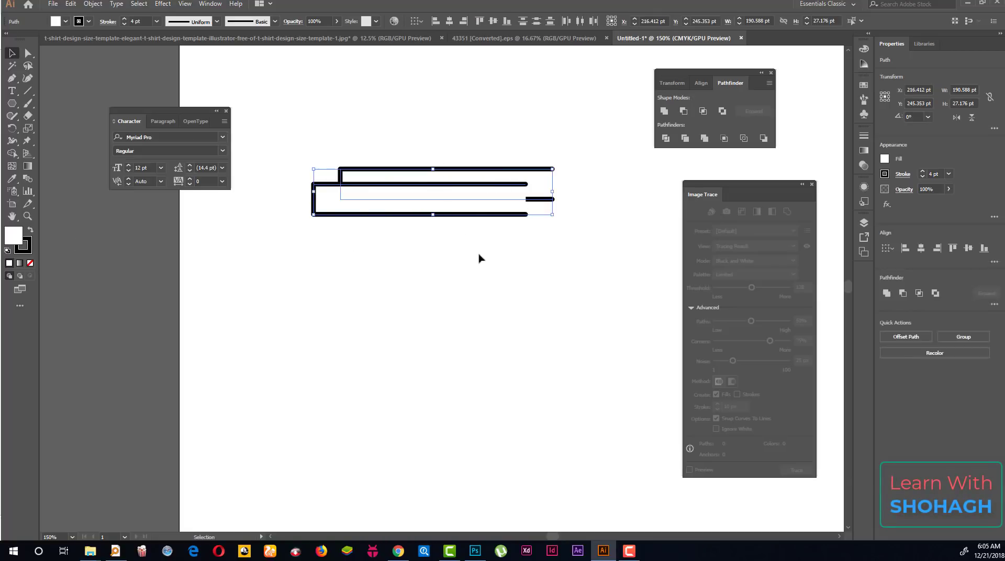
pyautogui.click(28, 266)
pyautogui.click(387, 218)
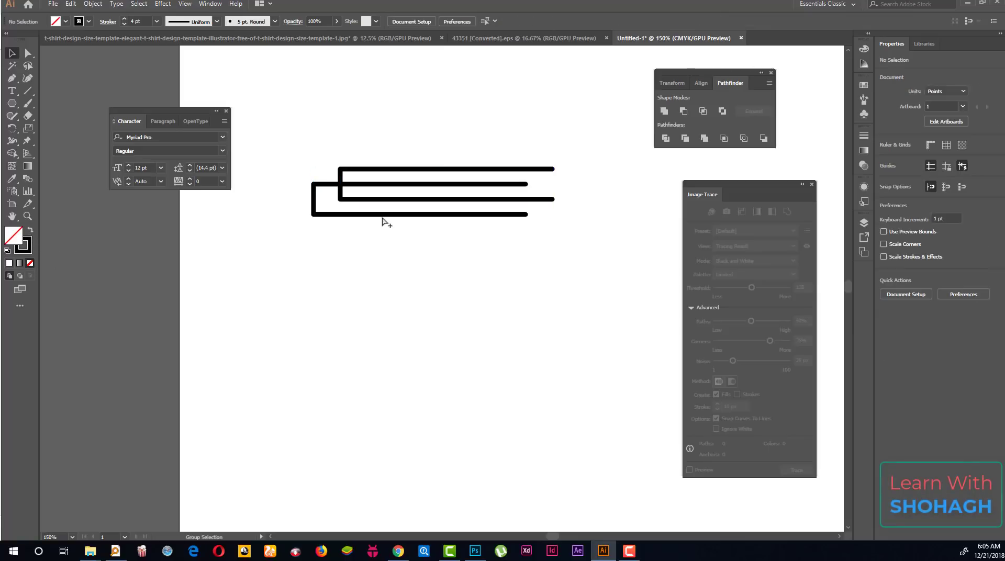
# Nudge the lower copy slightly left so its lines overlap the original.
pyautogui.scroll(1, 382, 218)
pyautogui.scroll(1, 313, 180)
pyautogui.scroll(-3, 319, 172)
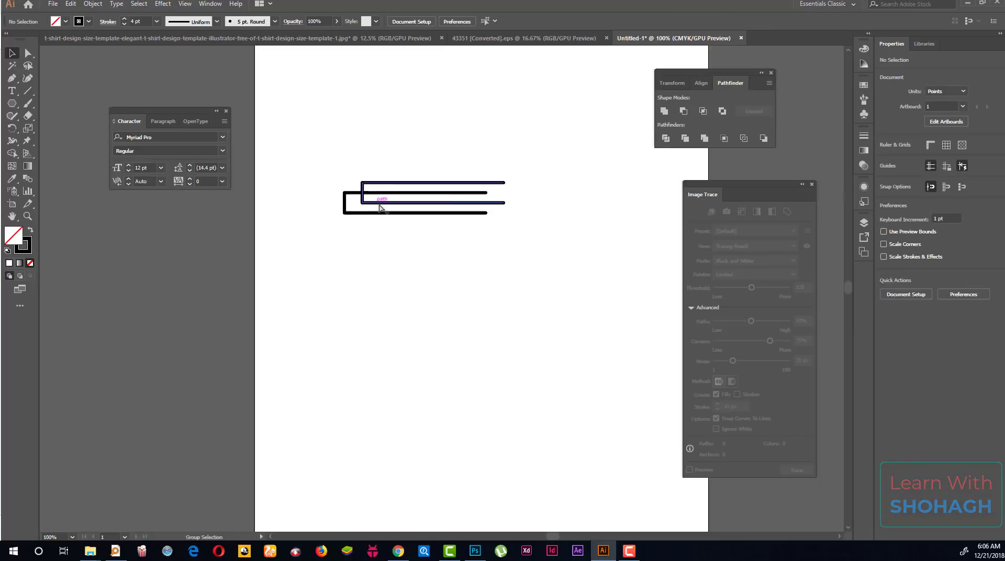
pyautogui.scroll(-1, 377, 201)
pyautogui.scroll(3, 341, 210)
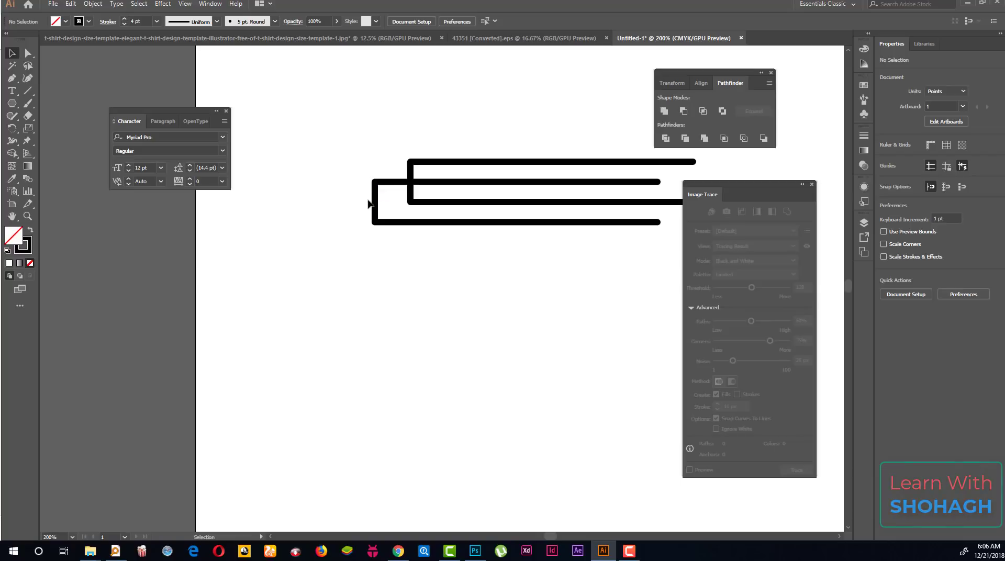
pyautogui.scroll(-4, 487, 224)
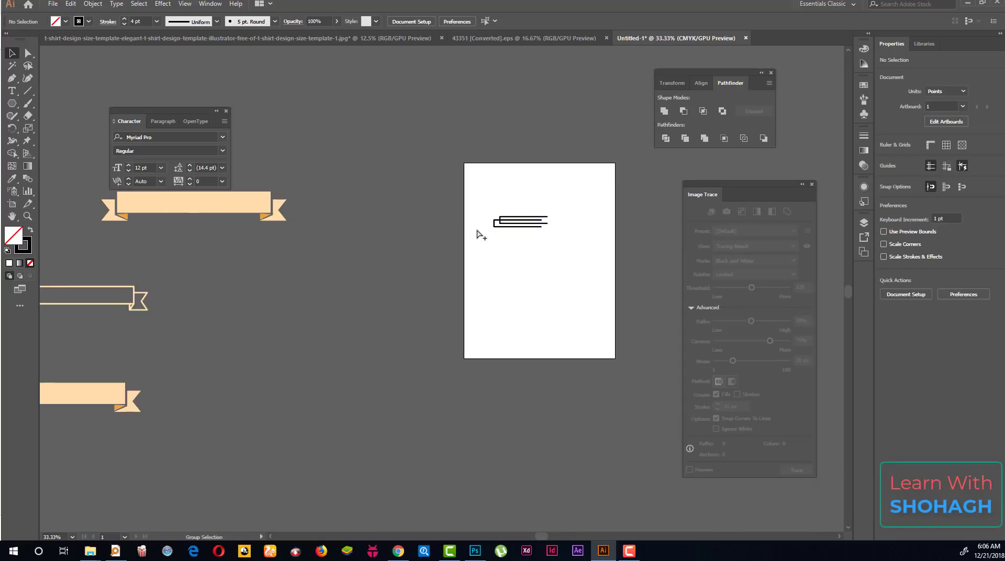
pyautogui.scroll(-2, 278, 289)
pyautogui.scroll(4, 190, 306)
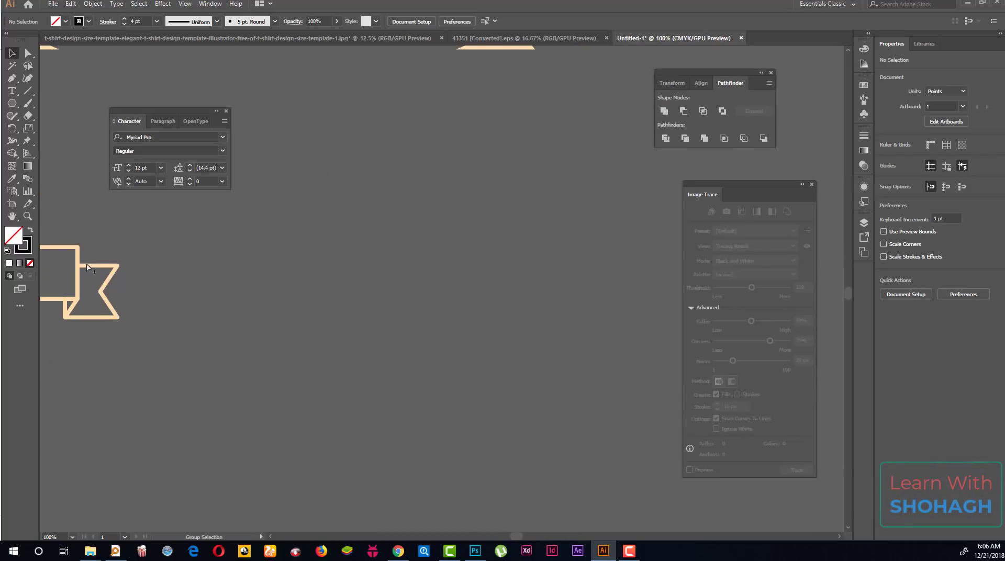
pyautogui.scroll(-3, 447, 207)
pyautogui.scroll(5, 524, 222)
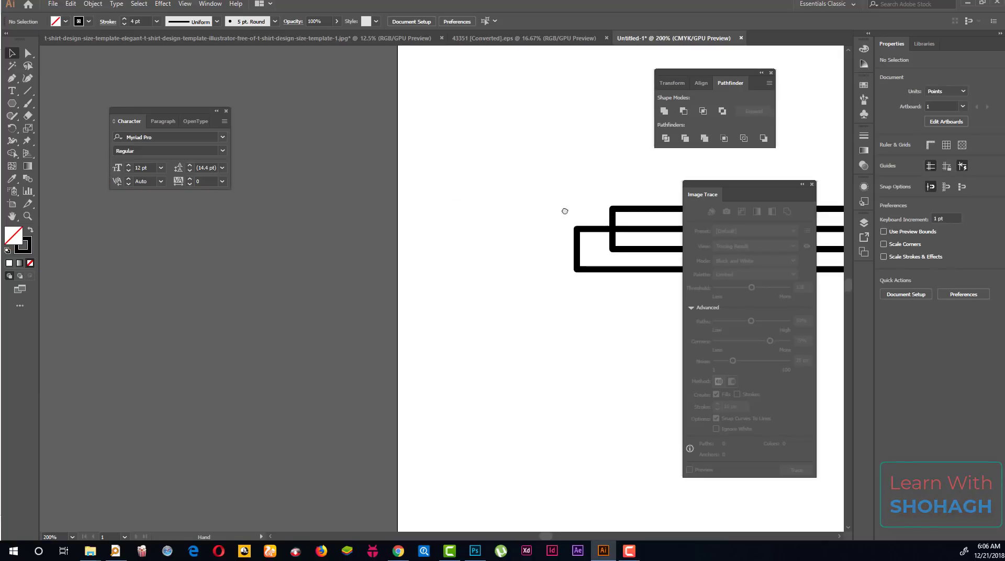
pyautogui.moveTo(564, 210); pyautogui.dragTo(336, 235)
pyautogui.scroll(3, 404, 232)
pyautogui.scroll(-2, 336, 235)
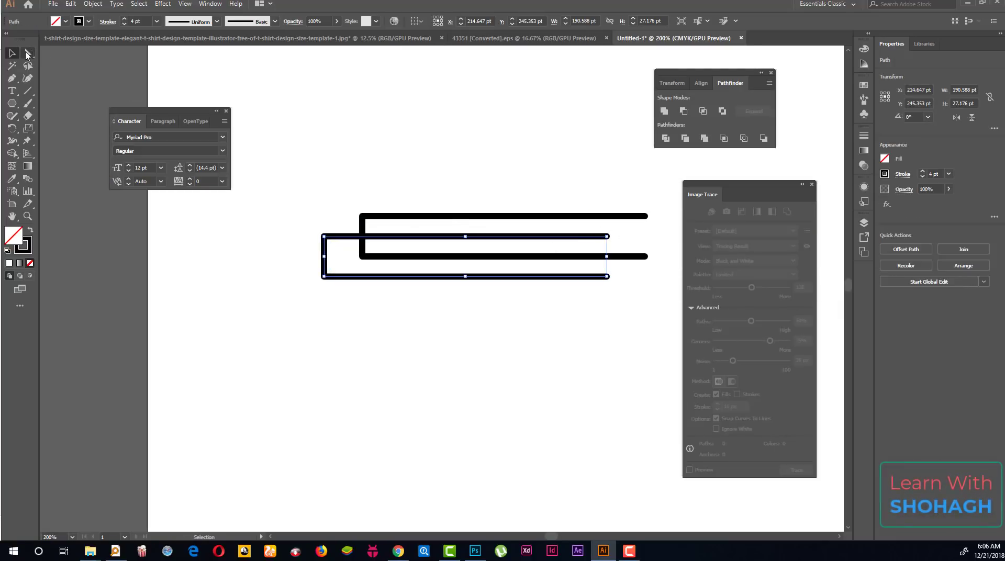
# Delete the copy's right segment and drag its lower end left to shorten it.
pyautogui.click(26, 54)
pyautogui.click(606, 243)
pyautogui.press('Delete')
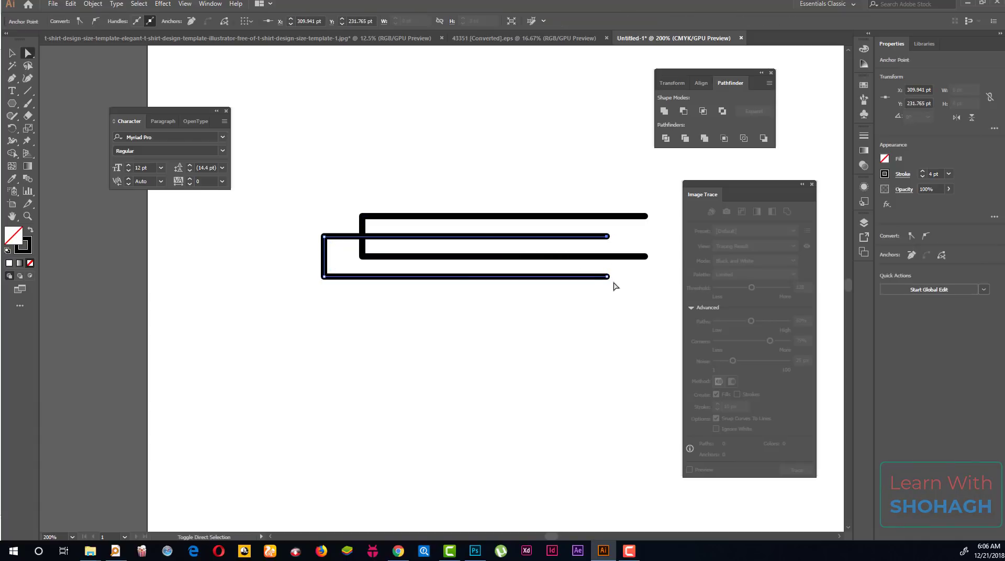
pyautogui.moveTo(609, 277); pyautogui.dragTo(396, 276)
pyautogui.click(387, 241)
# Pull the tail's top arm back to the ribbon edge and trim its bottom arm slightly.
pyautogui.scroll(2, 385, 238)
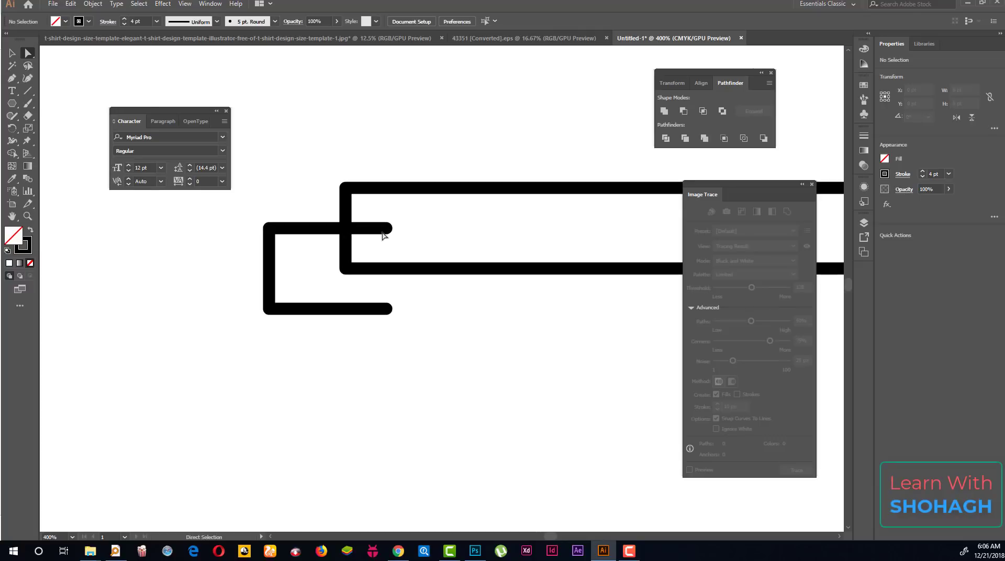
pyautogui.moveTo(387, 228); pyautogui.dragTo(347, 230)
pyautogui.click(448, 254)
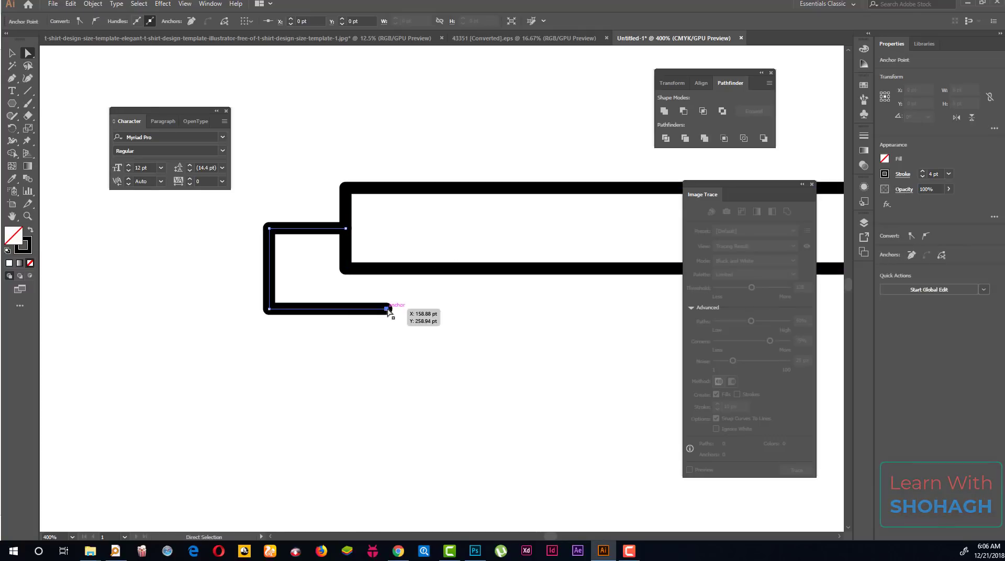
pyautogui.moveTo(387, 309); pyautogui.dragTo(377, 309)
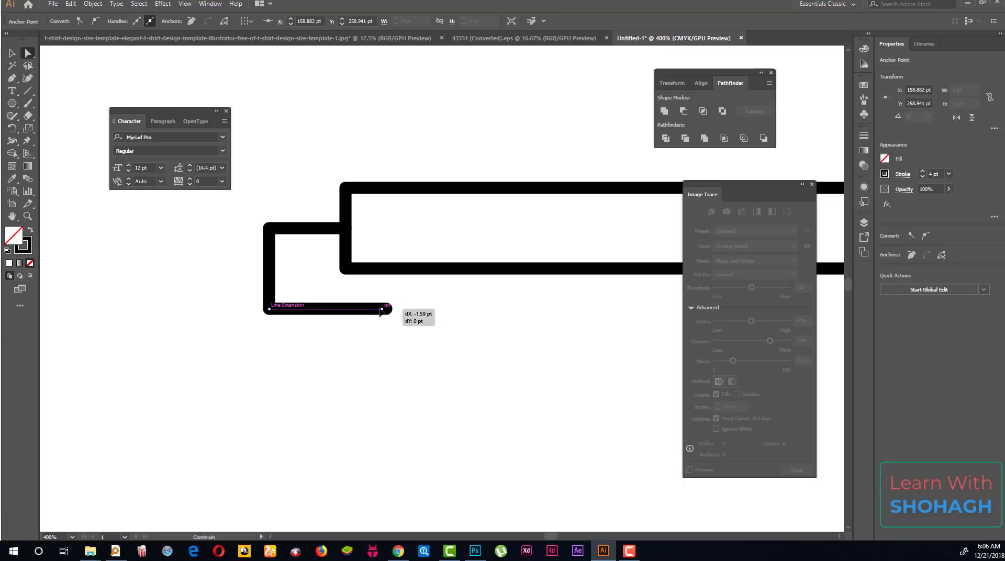
pyautogui.click(396, 345)
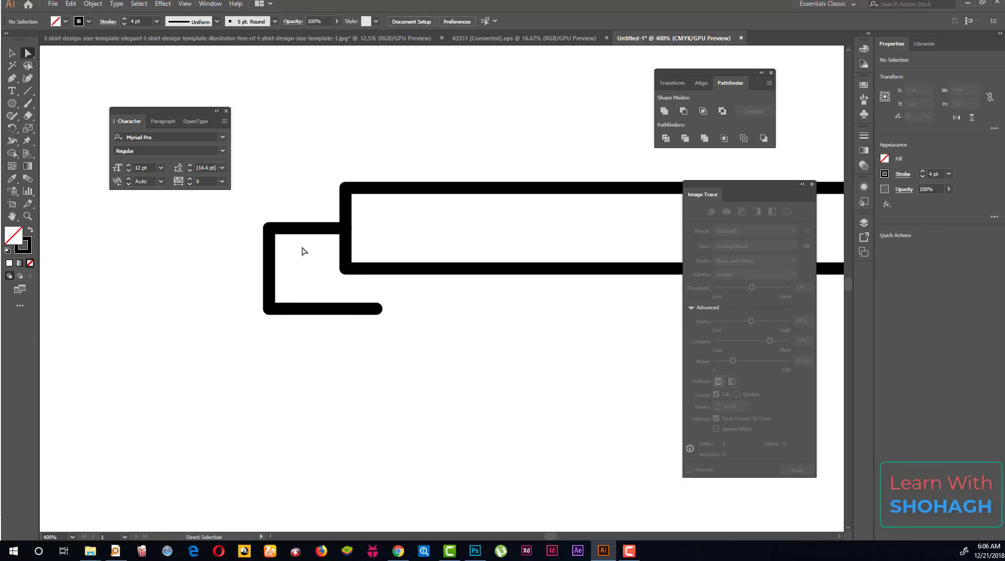
pyautogui.click(10, 54)
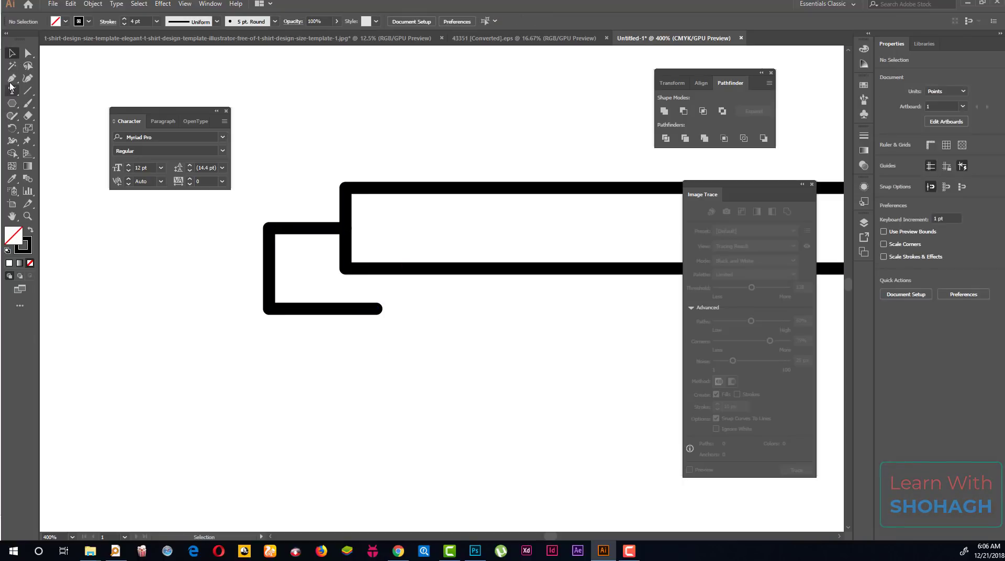
# Add an anchor midway on the tail's left side and drag it inward to form a V notch.
pyautogui.moveTo(12, 78); pyautogui.dragTo(71, 95)
pyautogui.click(71, 96)
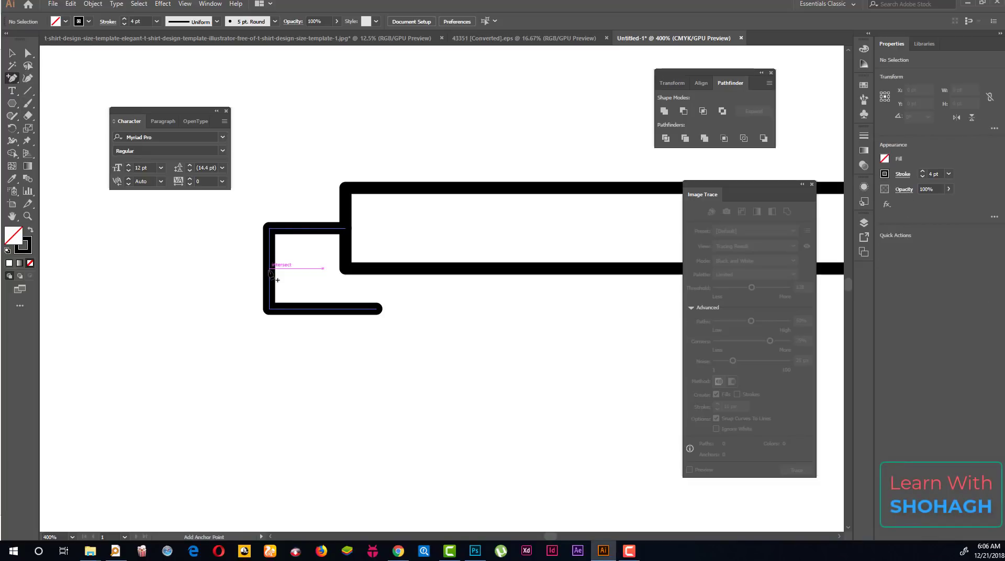
pyautogui.click(269, 268)
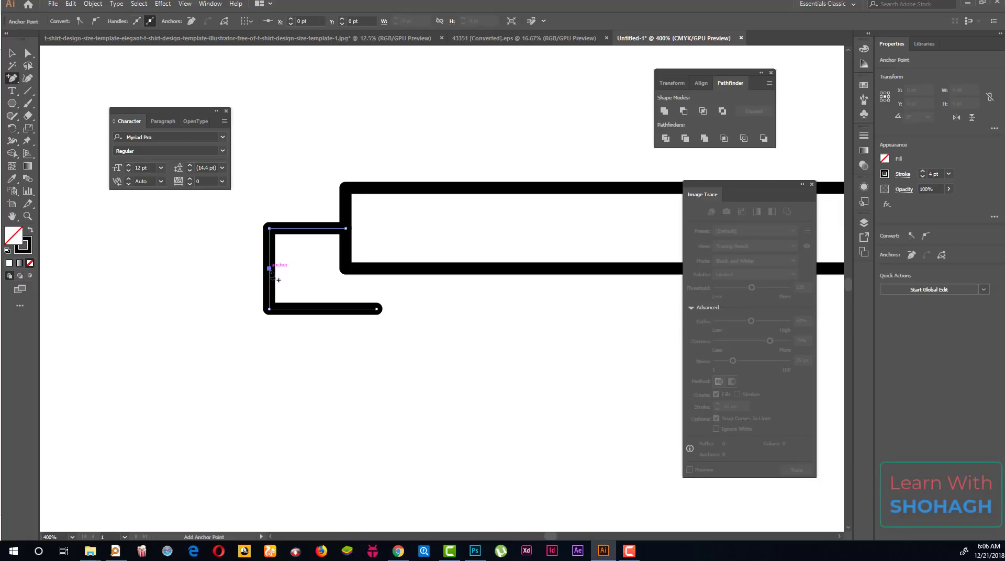
pyautogui.click(29, 55)
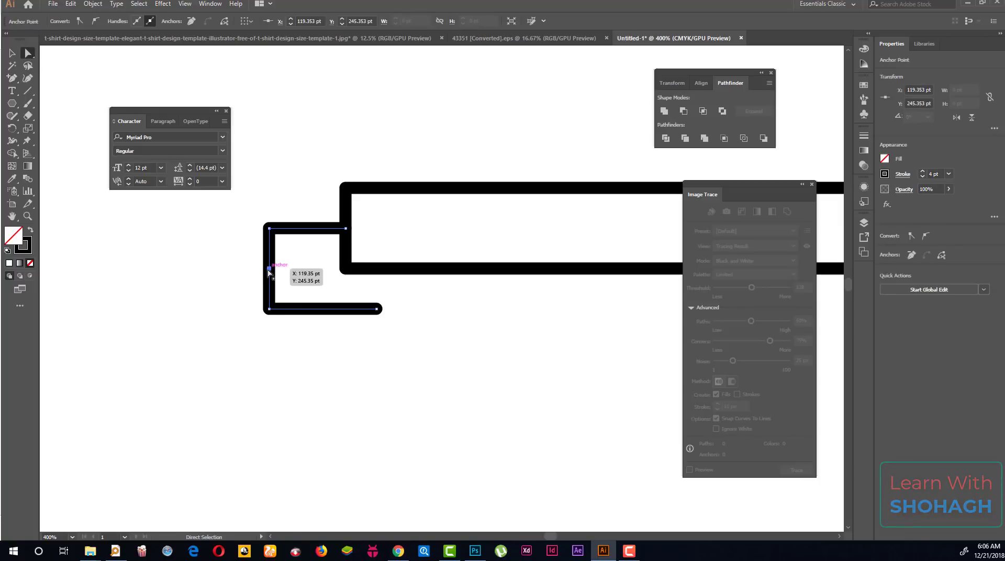
pyautogui.moveTo(269, 271); pyautogui.dragTo(303, 268)
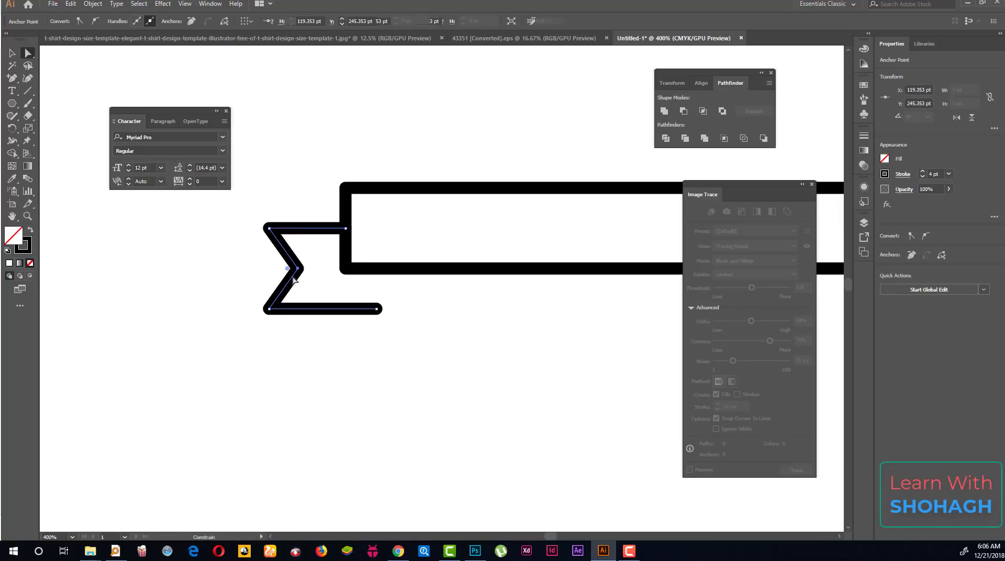
pyautogui.click(334, 291)
# Try adding another anchor at the tail's end and dismiss the resulting warning.
pyautogui.scroll(-1, 361, 283)
pyautogui.hscroll(-1, 370, 314)
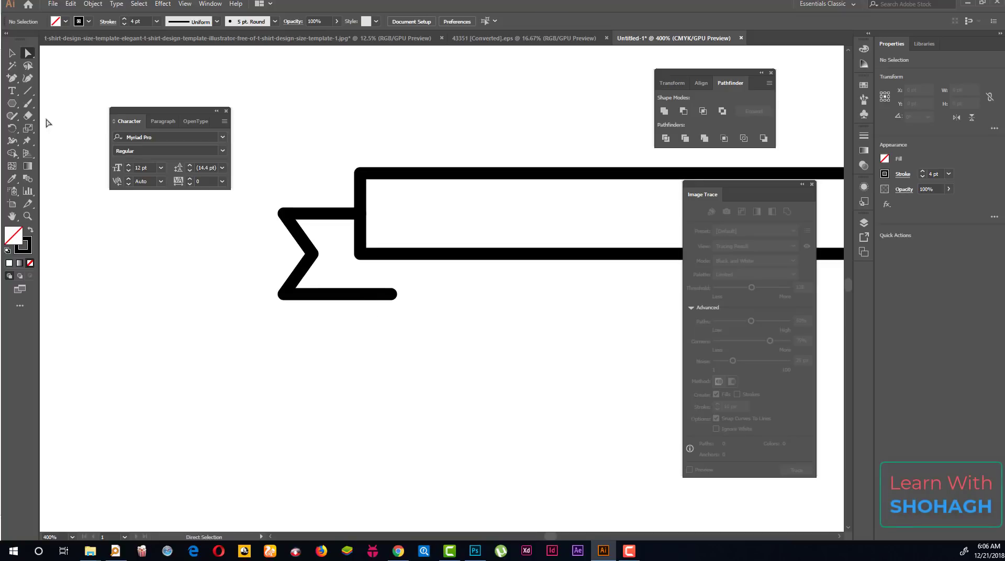
pyautogui.click(12, 78)
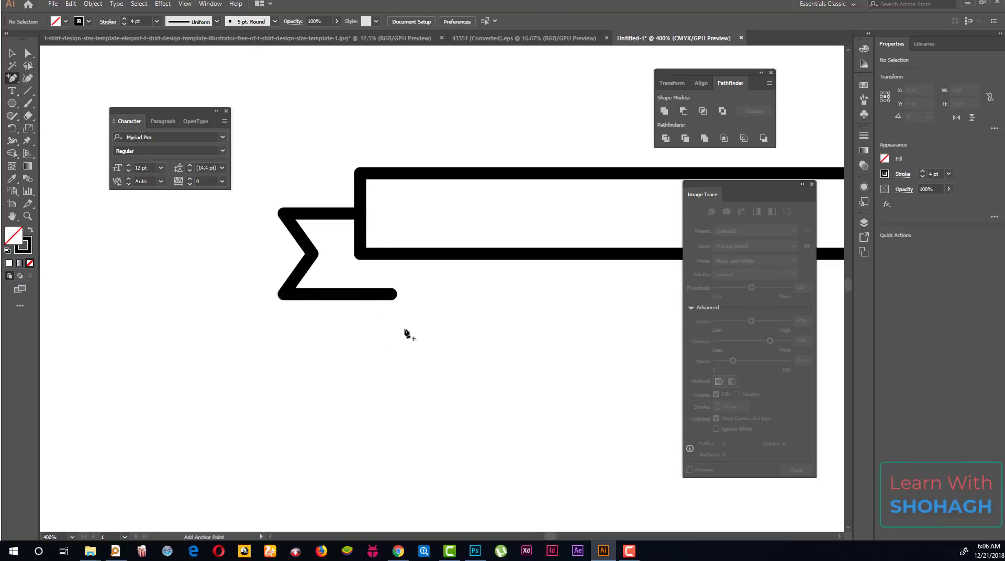
pyautogui.click(390, 294)
pyautogui.click(573, 291)
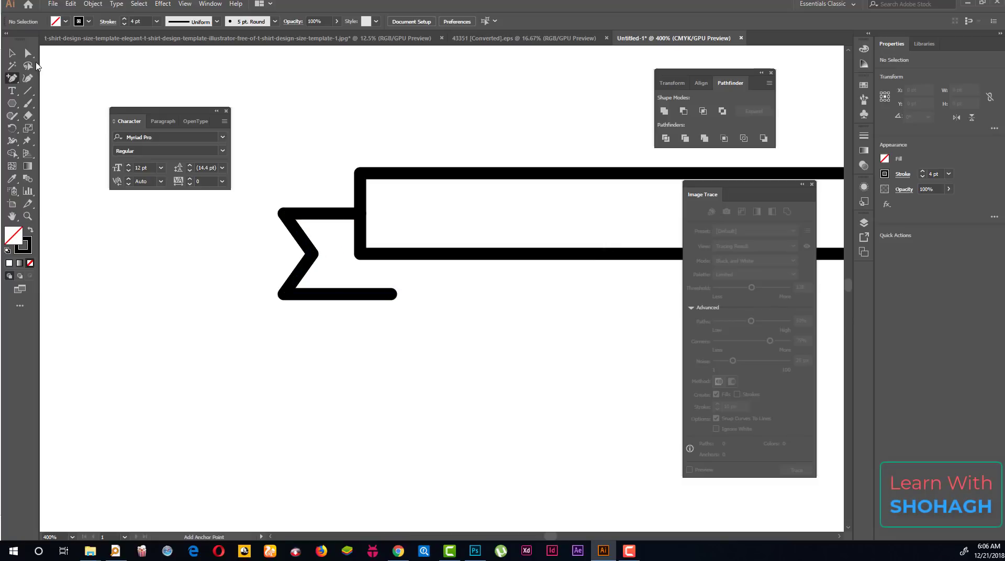
# Extend the tail path with a short vertical right edge up toward the ribbon's lower corner.
pyautogui.press('v')
pyautogui.moveTo(442, 337); pyautogui.dragTo(342, 269)
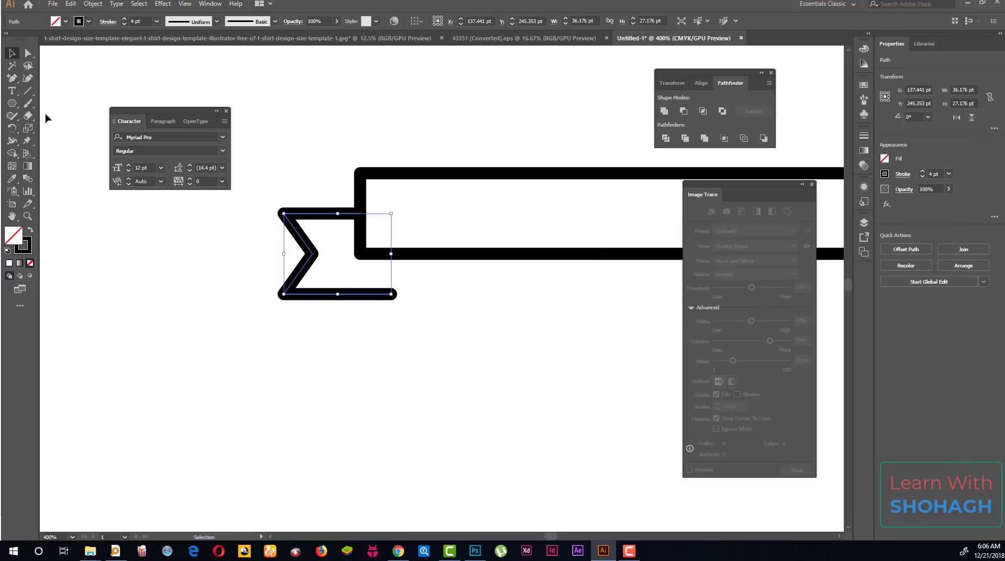
pyautogui.moveTo(12, 79); pyautogui.dragTo(49, 77)
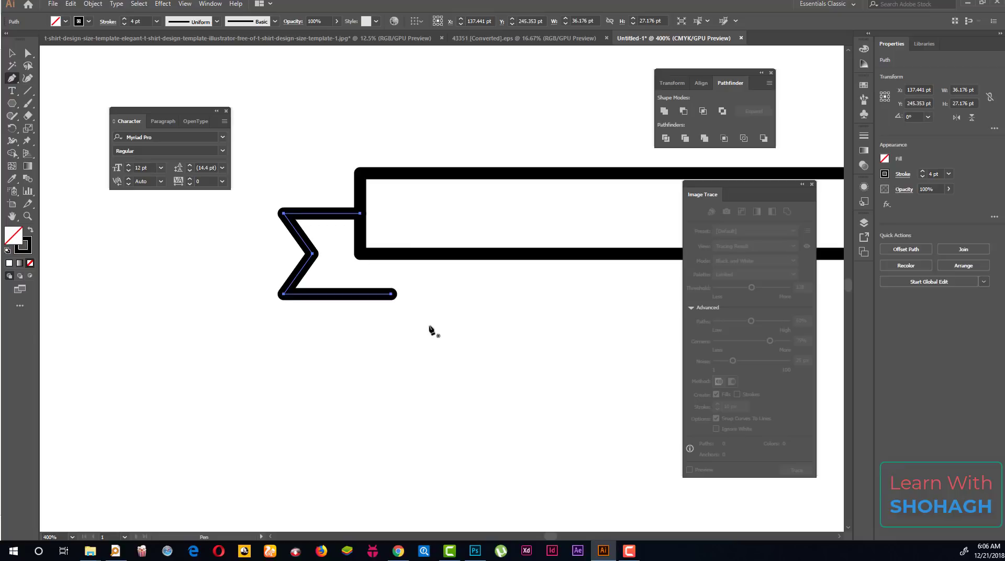
pyautogui.click(392, 294)
pyautogui.click(392, 253)
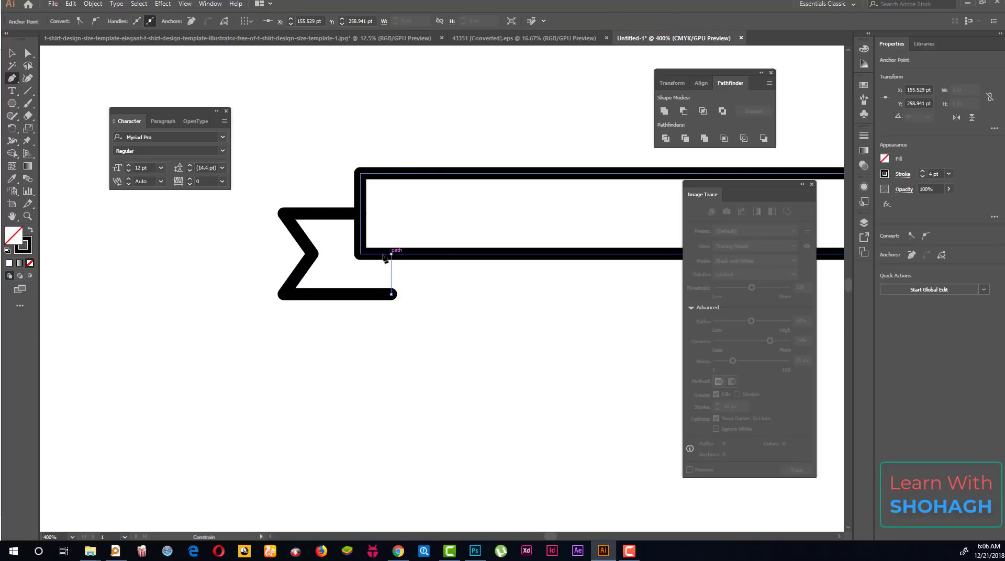
pyautogui.click(360, 255)
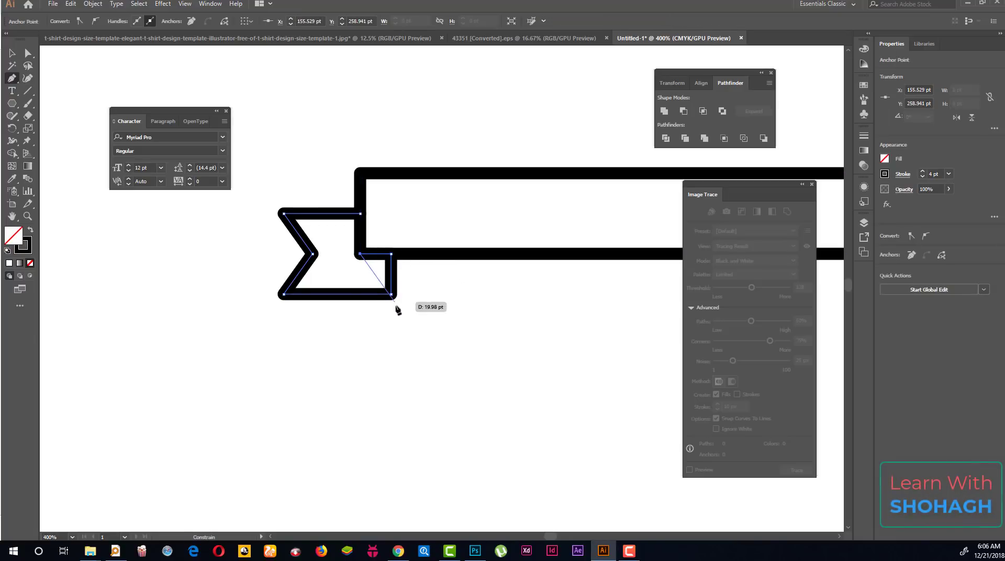
pyautogui.click(391, 294)
pyautogui.click(391, 294)
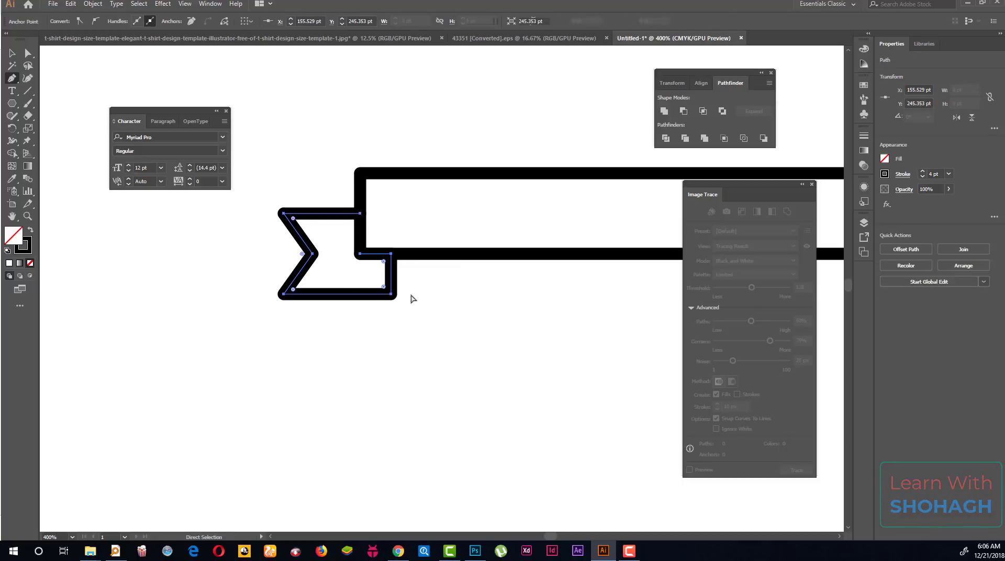
pyautogui.click(314, 221)
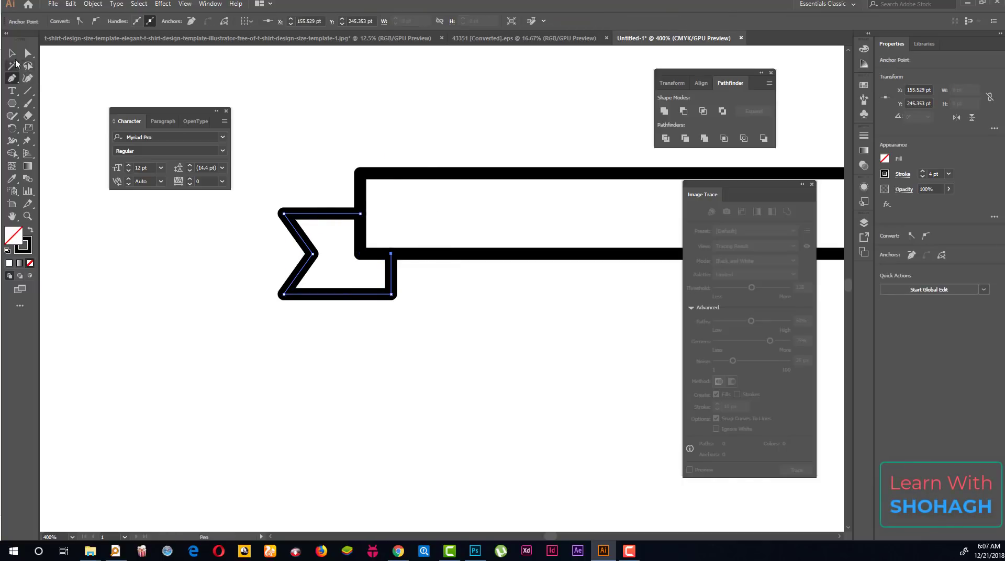
pyautogui.click(11, 53)
pyautogui.click(348, 393)
# Draw a diagonal fold line from the ribbon's corner down to the tail's corner.
pyautogui.click(16, 78)
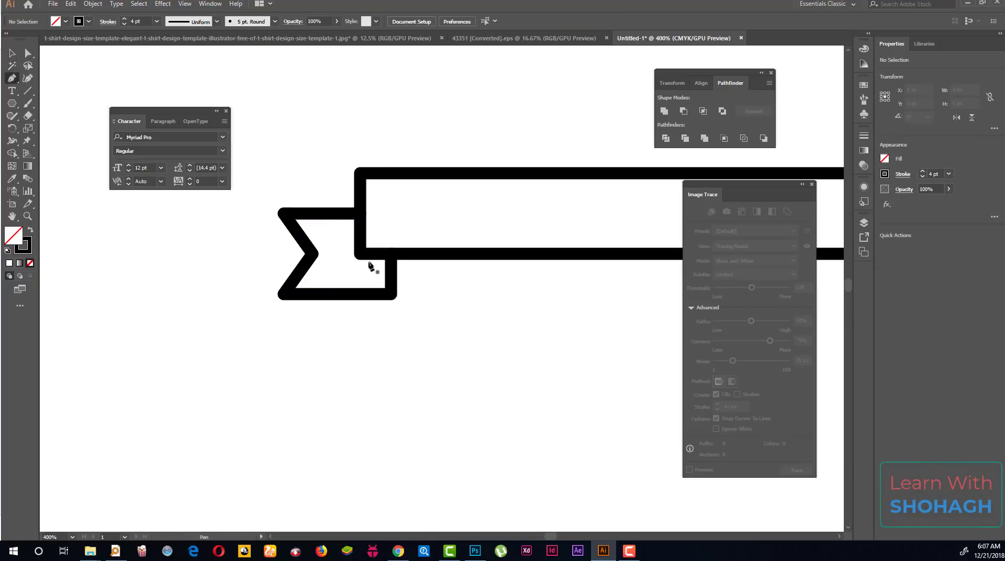
pyautogui.click(360, 254)
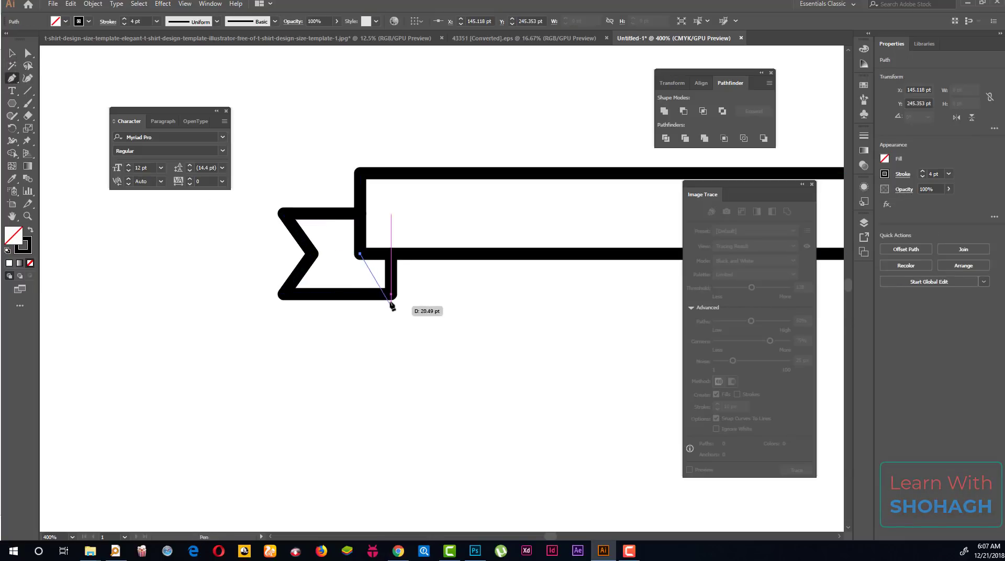
pyautogui.click(390, 293)
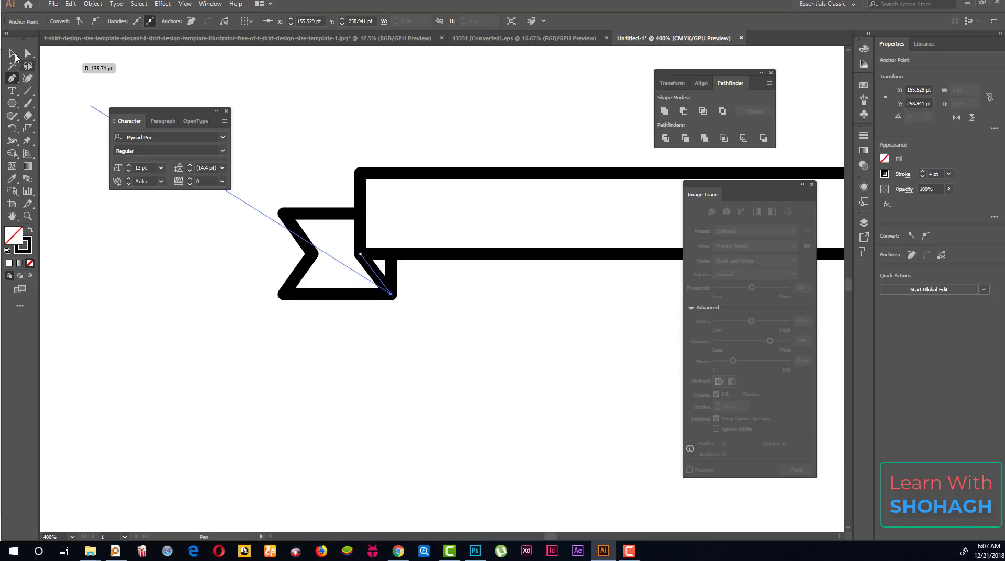
pyautogui.click(14, 55)
pyautogui.click(354, 338)
pyautogui.hotkey('ctrl', '1')
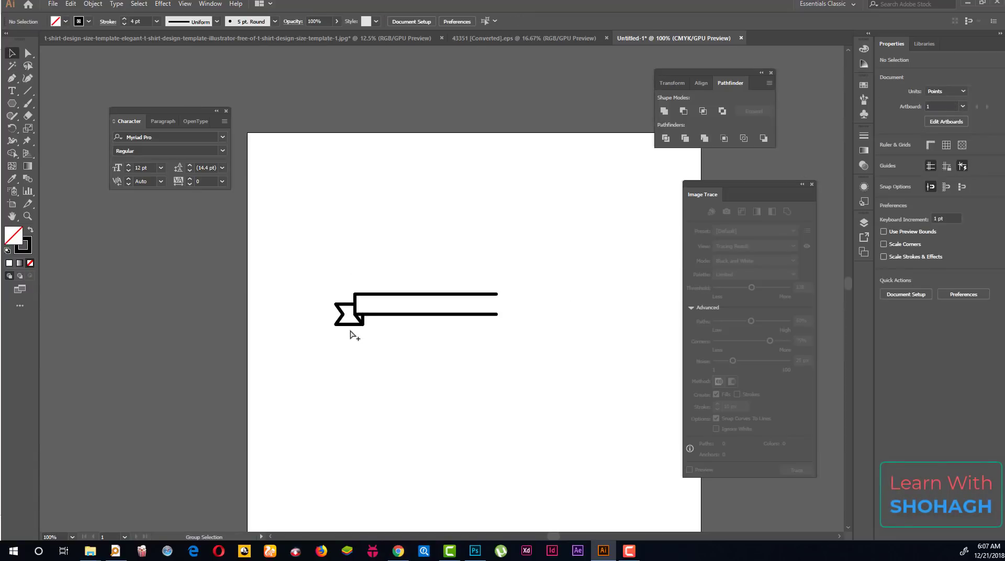
# Select all pieces of the half ribbon and group them.
pyautogui.scroll(2, 353, 335)
pyautogui.scroll(2, 366, 331)
pyautogui.scroll(3, 382, 321)
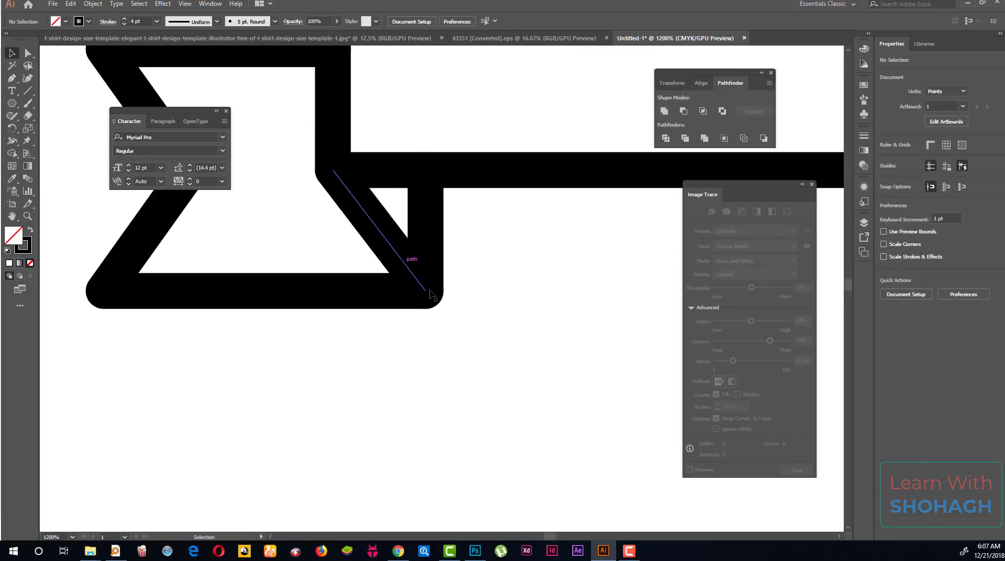
pyautogui.scroll(-6, 430, 294)
pyautogui.moveTo(352, 233); pyautogui.dragTo(605, 444)
pyautogui.scroll(-3, 247, 347)
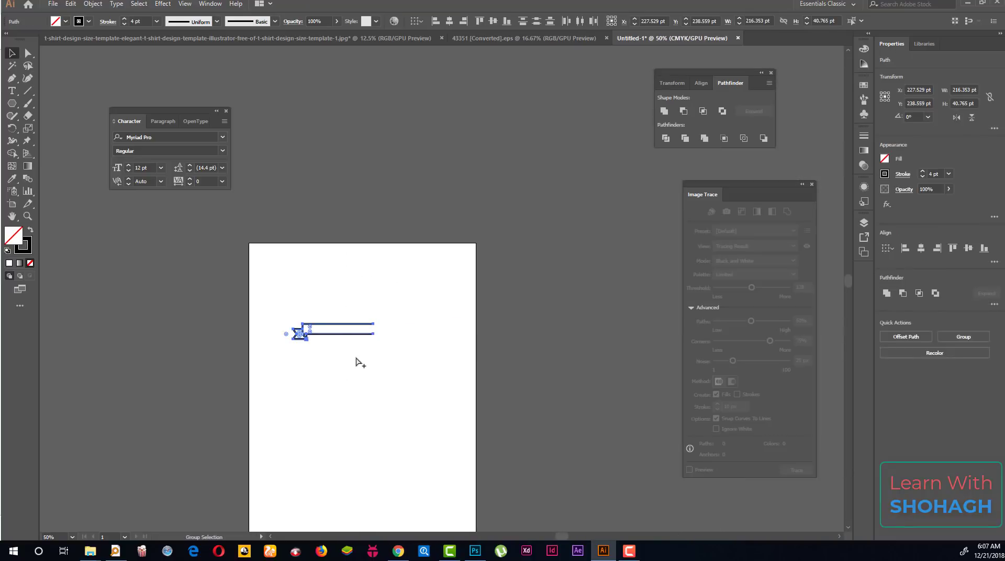
pyautogui.scroll(2, 360, 362)
pyautogui.hotkey('ctrl', 'g')
pyautogui.press('v')
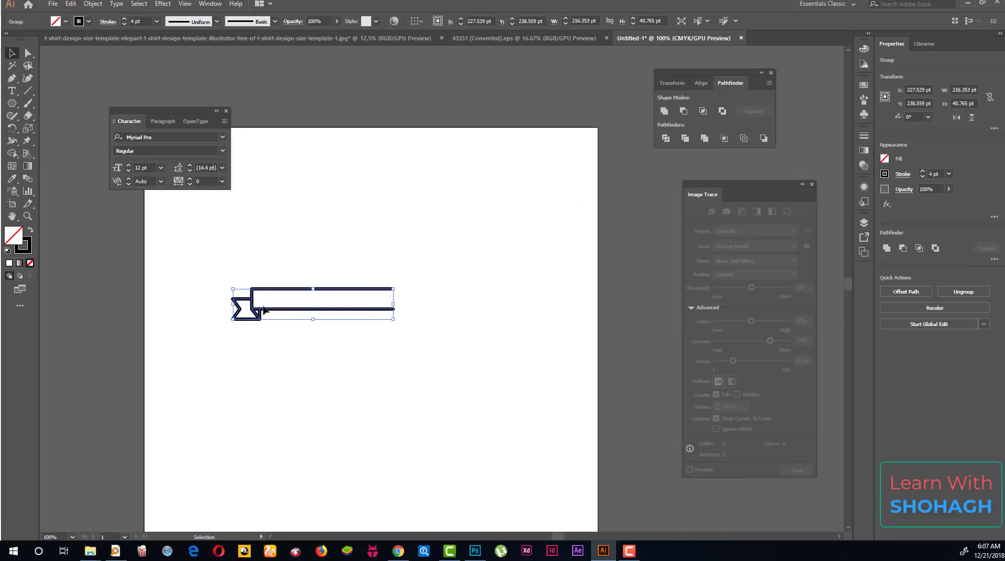
# Make a vertically reflected copy of the group and move it right against the original.
pyautogui.rightClick(264, 306)
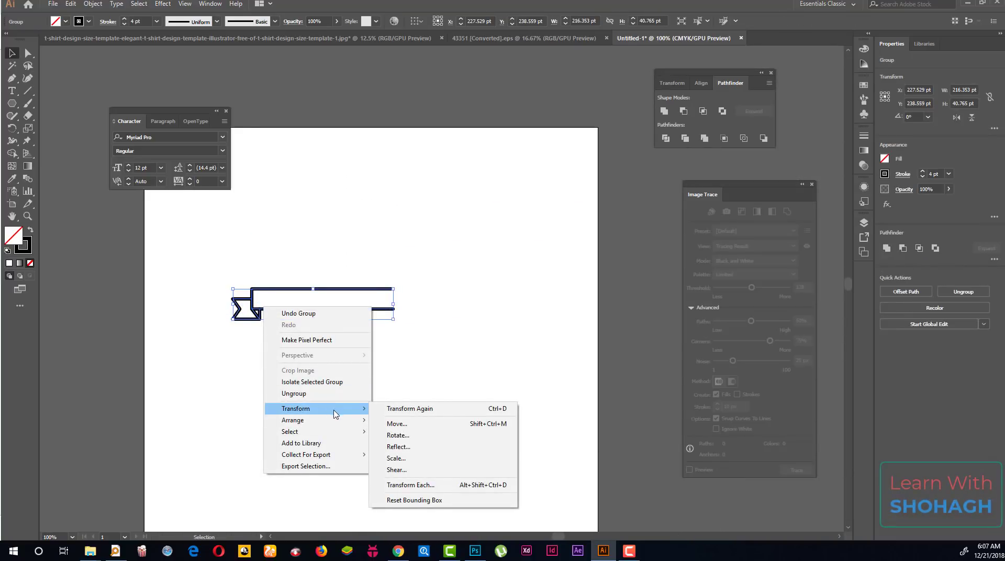
pyautogui.click(414, 447)
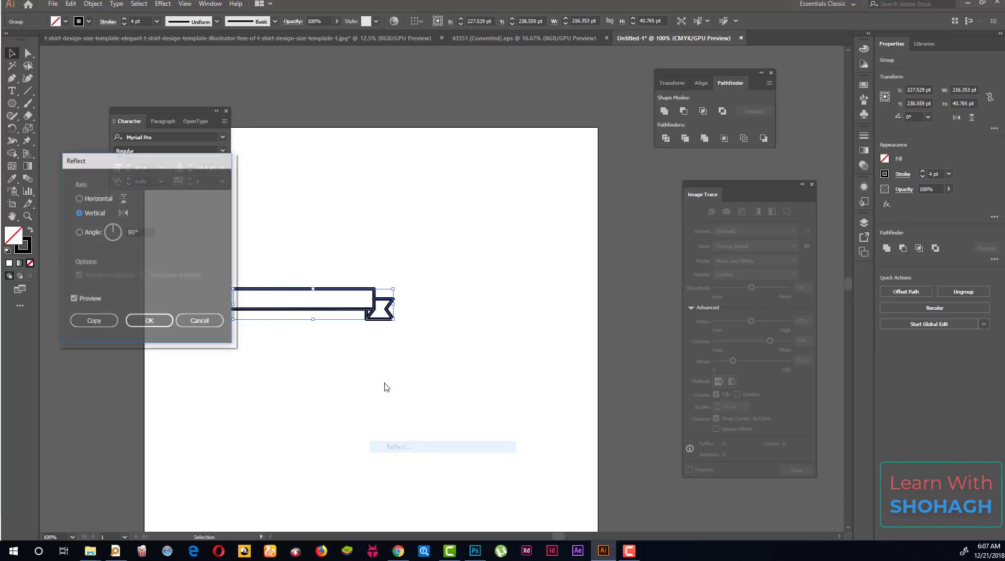
pyautogui.click(93, 321)
pyautogui.moveTo(233, 314)
pyautogui.mouseDown()
pyautogui.moveTo(370, 322)
pyautogui.moveTo(355, 314)
pyautogui.moveTo(366, 325)
pyautogui.mouseUp()
pyautogui.scroll(2, 380, 317)
pyautogui.click(310, 359)
pyautogui.scroll(-3, 446, 352)
pyautogui.scroll(3, 433, 347)
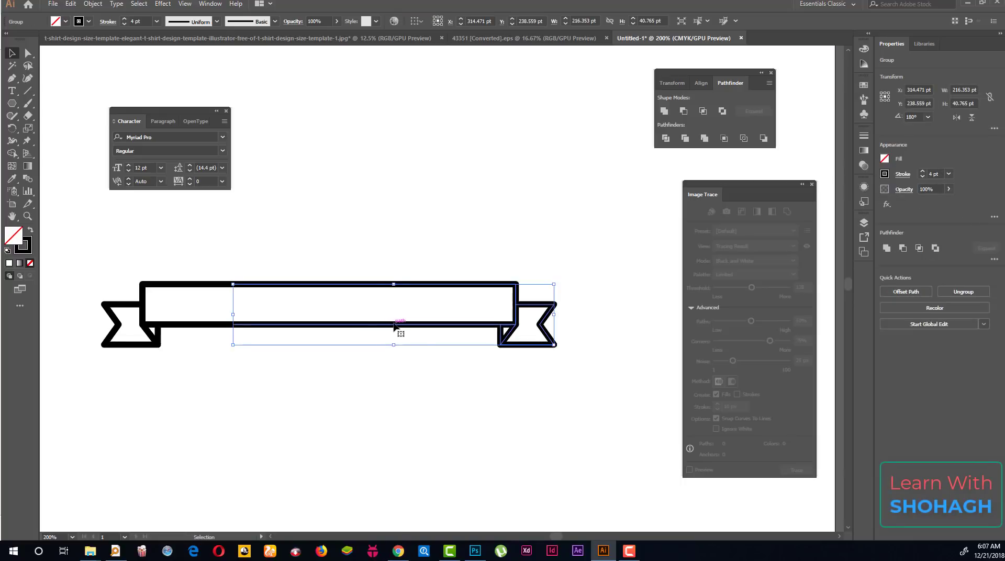
# Delete the mirrored copy and shorten the ribbon body by moving its right end left.
pyautogui.press('Delete')
pyautogui.click(29, 52)
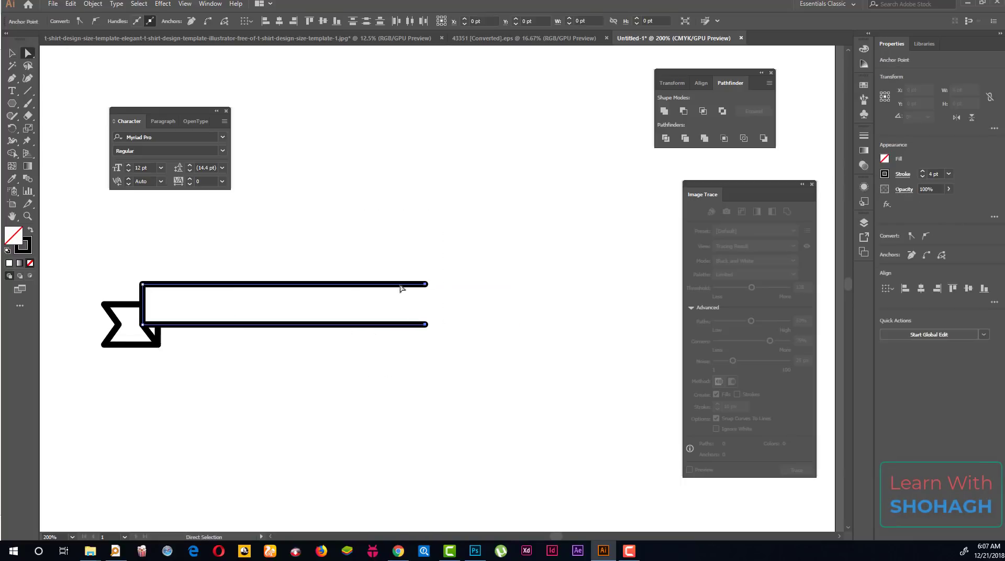
pyautogui.moveTo(410, 288); pyautogui.dragTo(332, 289)
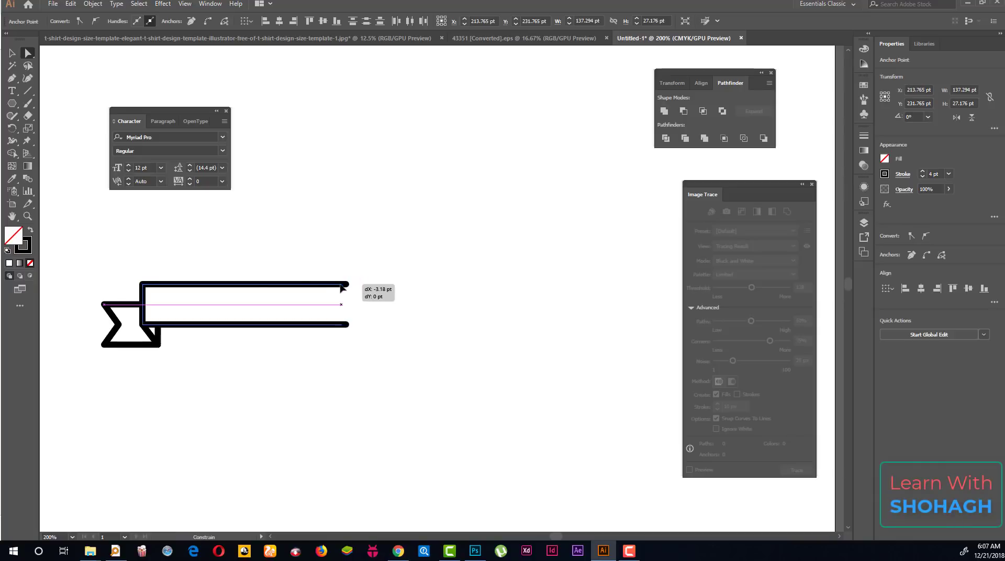
pyautogui.click(11, 53)
pyautogui.click(460, 345)
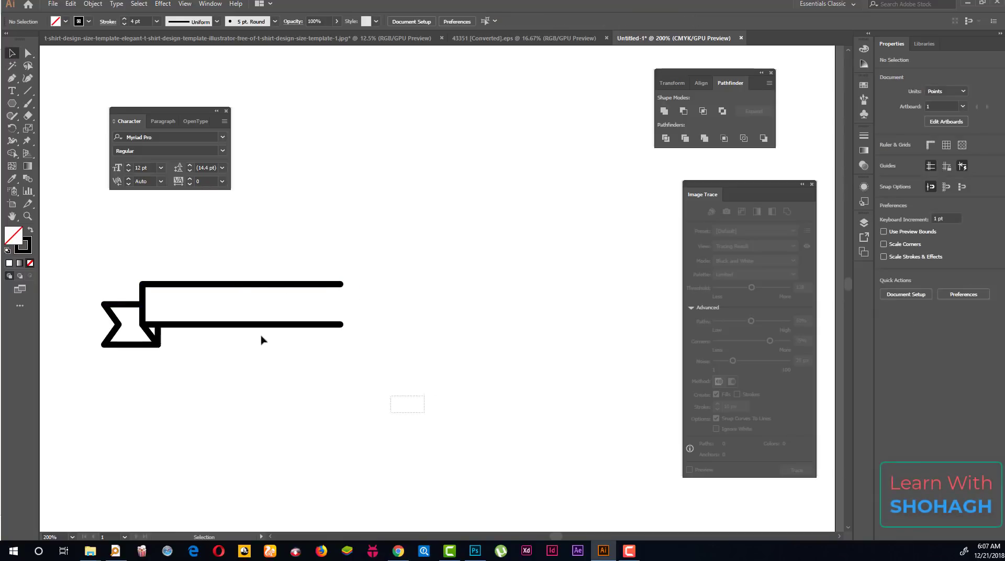
# Reflect a new vertical copy of the ribbon and move it further right.
pyautogui.moveTo(426, 413); pyautogui.dragTo(110, 248)
pyautogui.rightClick(249, 303)
pyautogui.moveTo(306, 402)
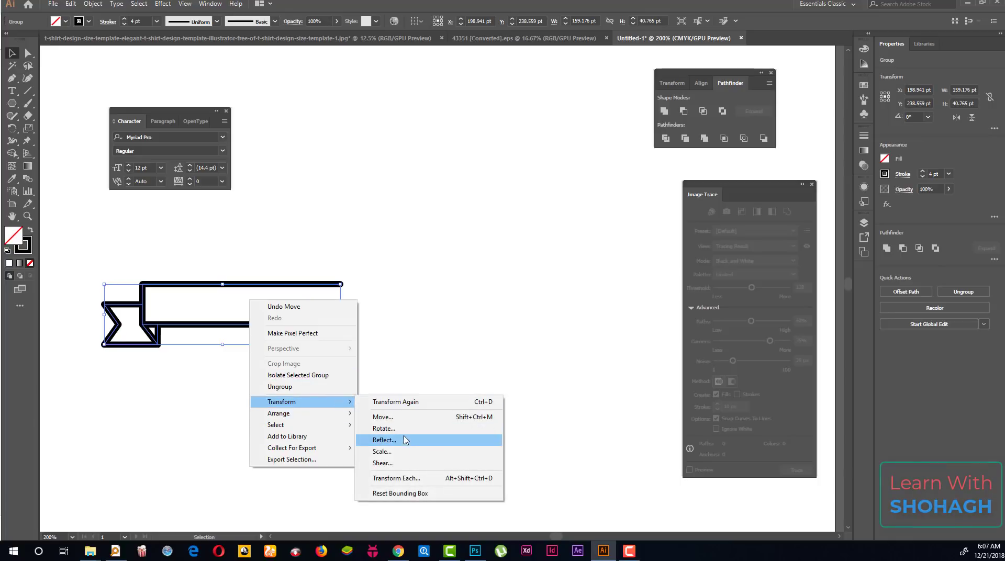
pyautogui.click(406, 439)
pyautogui.click(93, 321)
pyautogui.click(195, 415)
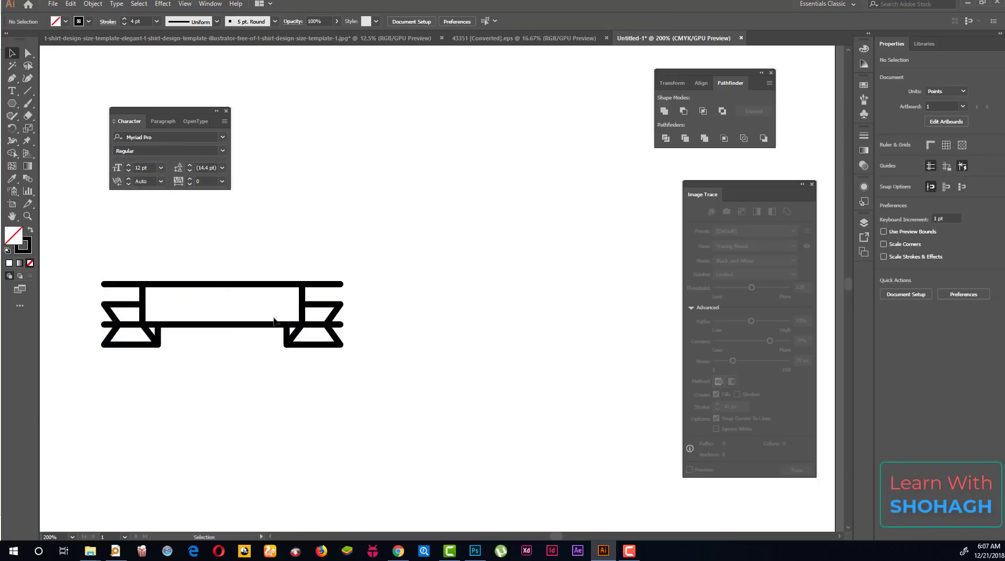
pyautogui.moveTo(335, 314); pyautogui.dragTo(431, 291)
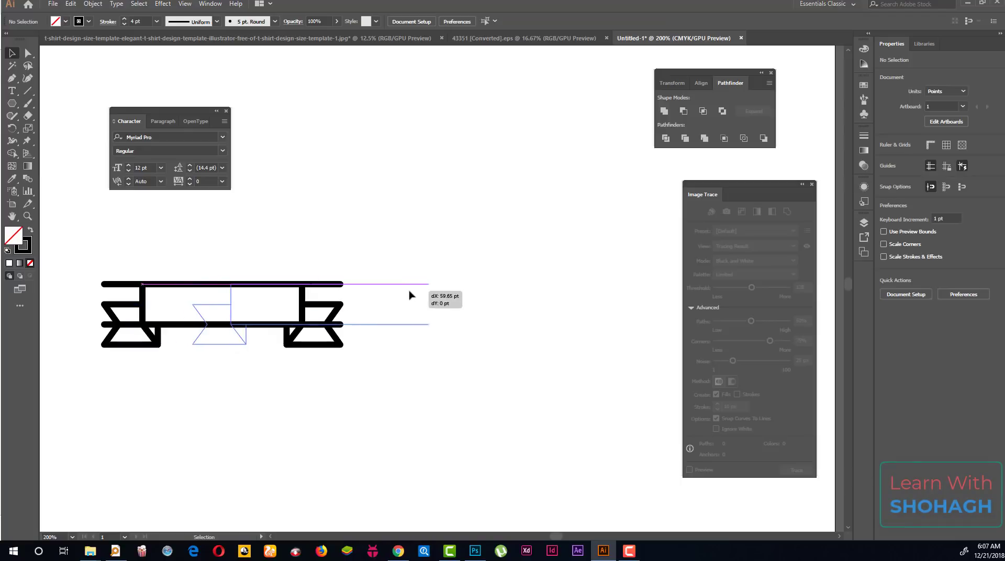
pyautogui.hotkey('ctrl', 'z')
pyautogui.moveTo(310, 313); pyautogui.dragTo(457, 313)
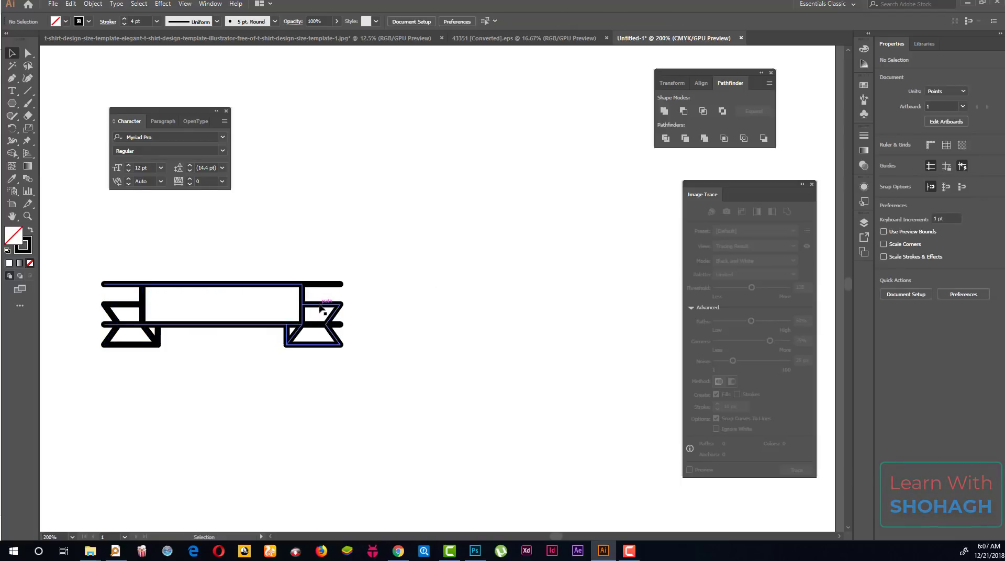
pyautogui.click(321, 387)
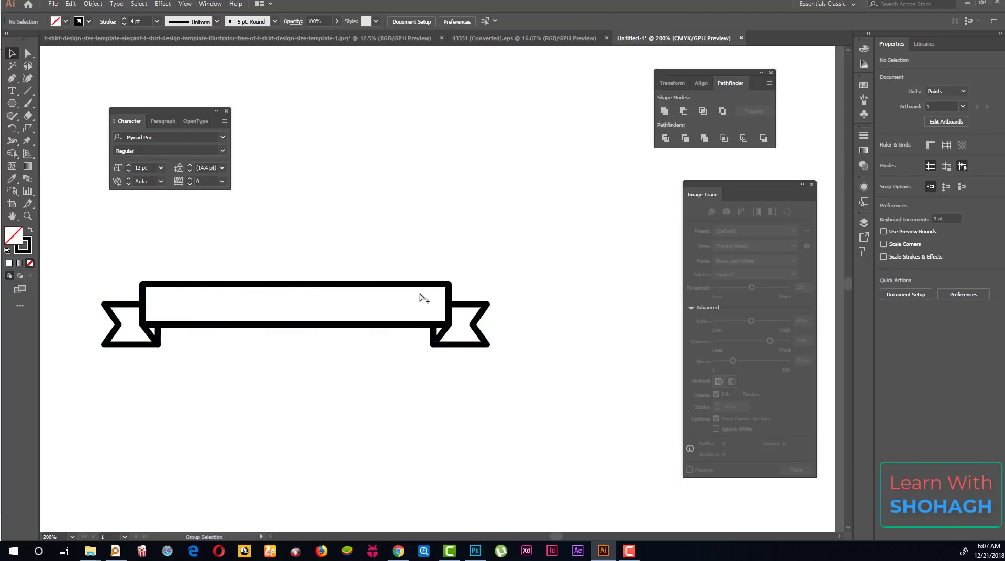
# Extend the ribbon bars to meet the right tail, align it, and group all parts.
pyautogui.moveTo(481, 309); pyautogui.dragTo(523, 310)
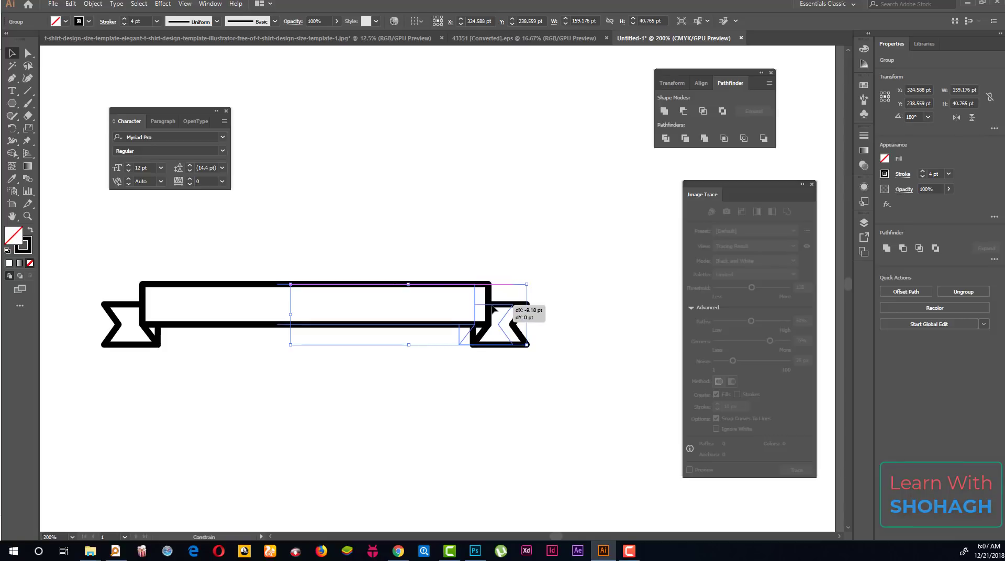
pyautogui.moveTo(506, 309); pyautogui.dragTo(495, 310)
pyautogui.click(393, 374)
pyautogui.hotkey('ctrl', '1')
pyautogui.moveTo(589, 395); pyautogui.dragTo(287, 271)
pyautogui.rightClick(394, 303)
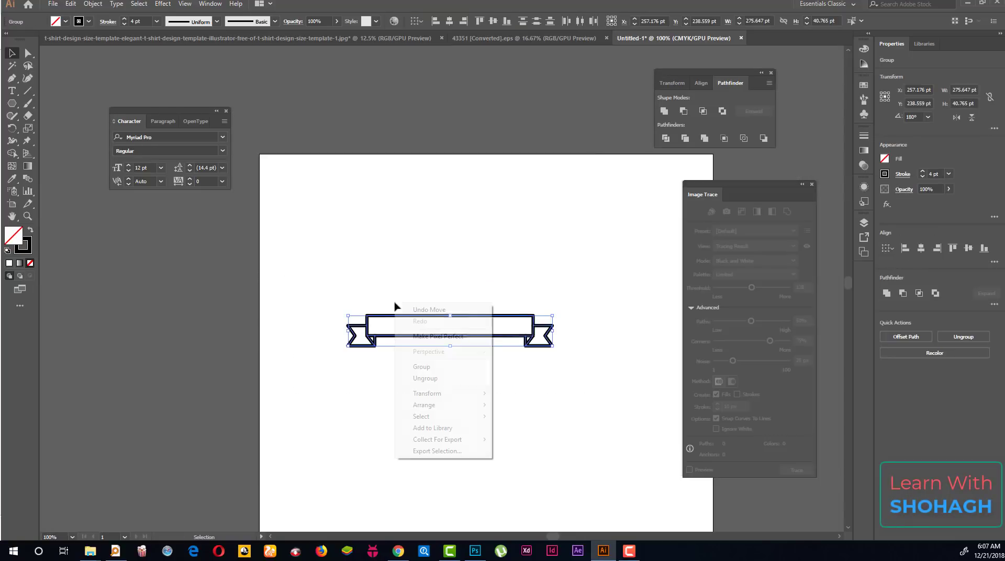
pyautogui.click(442, 371)
# Thin the grouped ribbon's outline stroke to 3 pt.
pyautogui.click(398, 365)
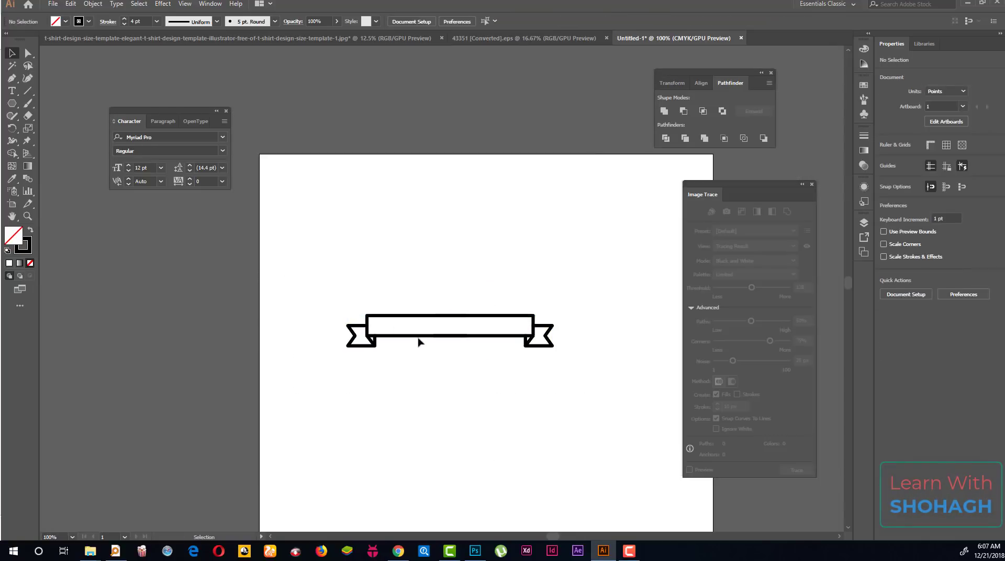
pyautogui.click(418, 339)
pyautogui.scroll(-3, 364, 364)
pyautogui.scroll(-1, 314, 366)
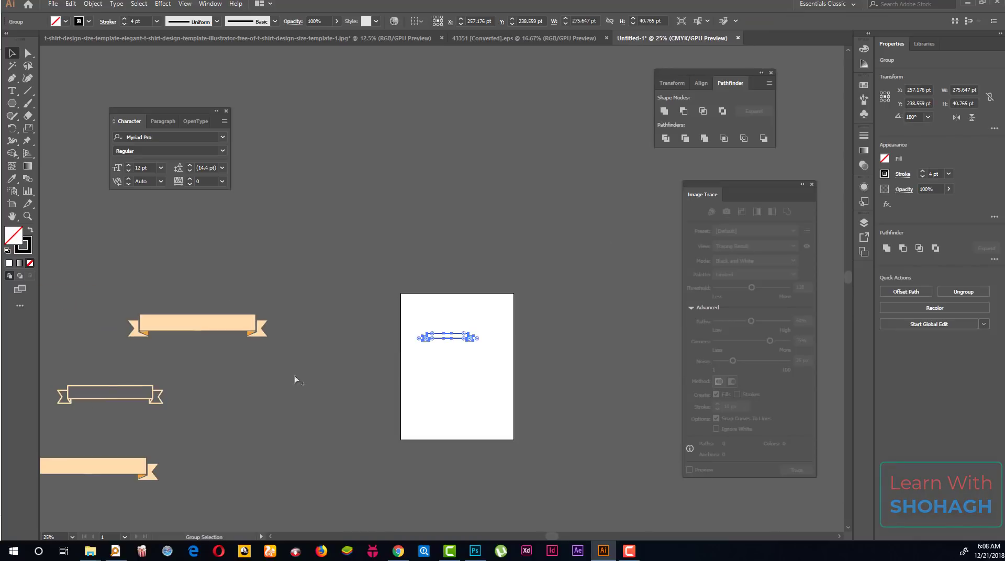
pyautogui.scroll(2, 144, 397)
pyautogui.scroll(-2, 144, 393)
pyautogui.scroll(6, 445, 335)
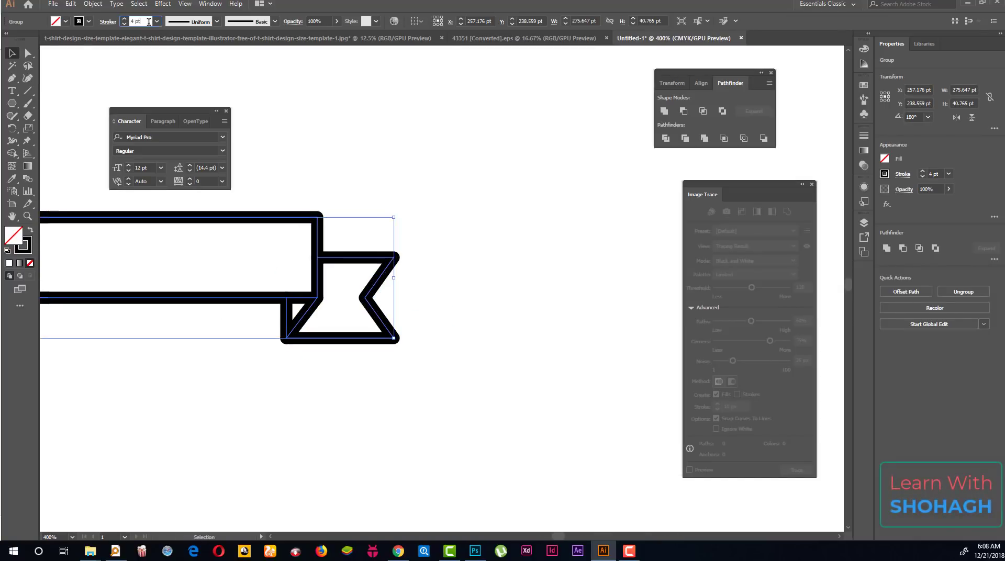
pyautogui.press('Down')
# Place a copy of the whole ribbon below the original.
pyautogui.click(547, 233)
pyautogui.scroll(-3, 561, 269)
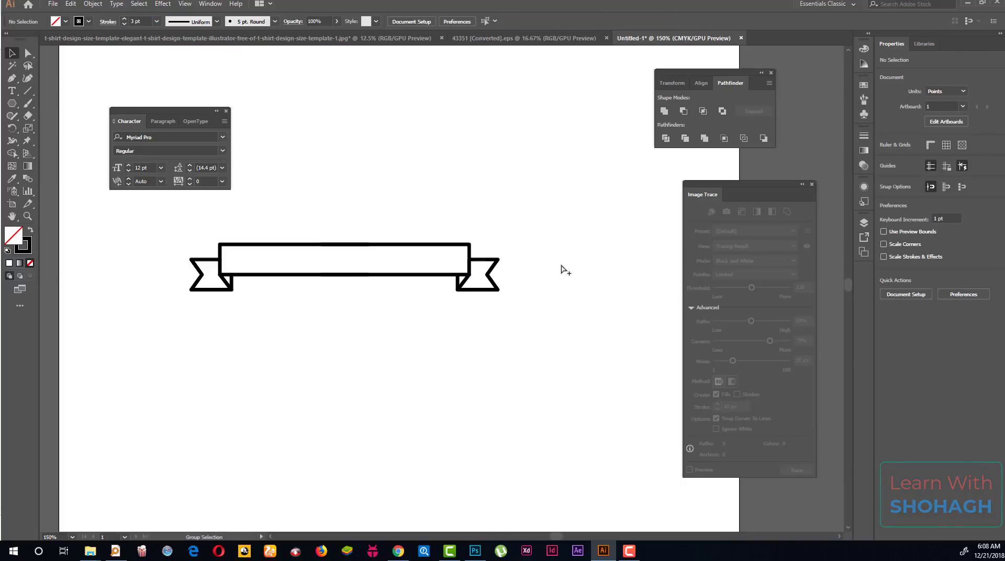
pyautogui.moveTo(544, 348); pyautogui.dragTo(157, 214)
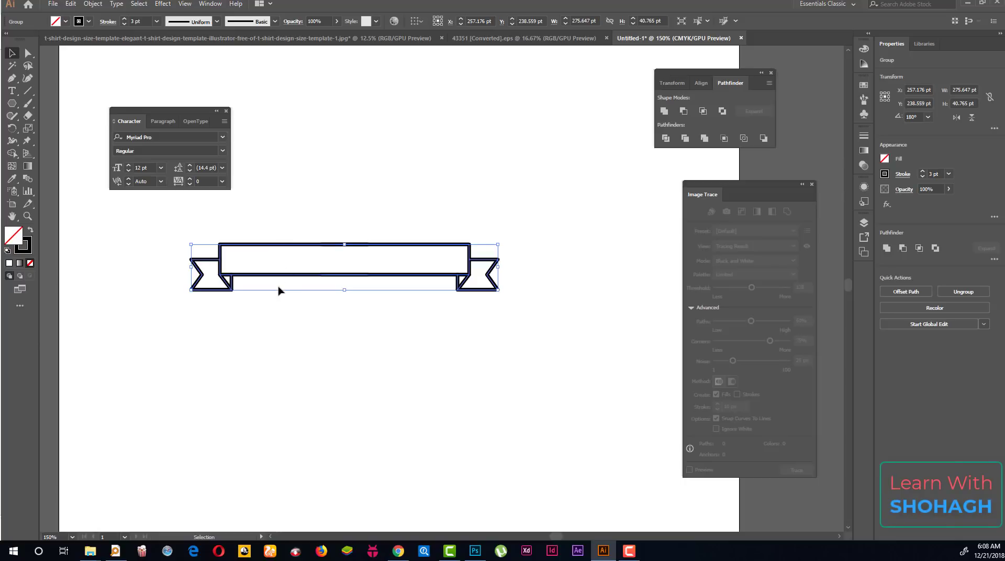
pyautogui.moveTo(283, 278); pyautogui.dragTo(306, 350)
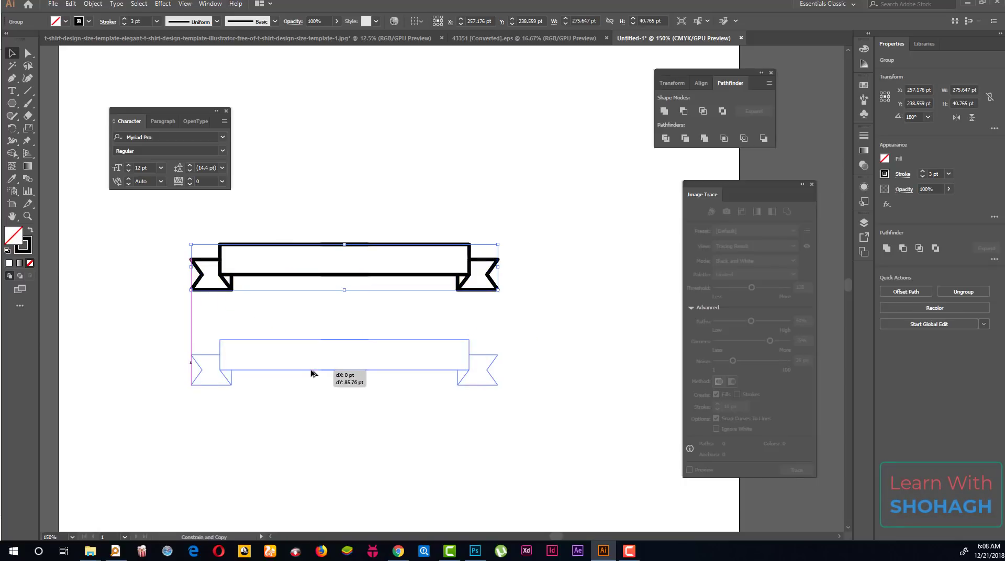
# Apply an Arc warp with 40% bend to the copied ribbon.
pyautogui.click(163, 4)
pyautogui.moveTo(176, 138)
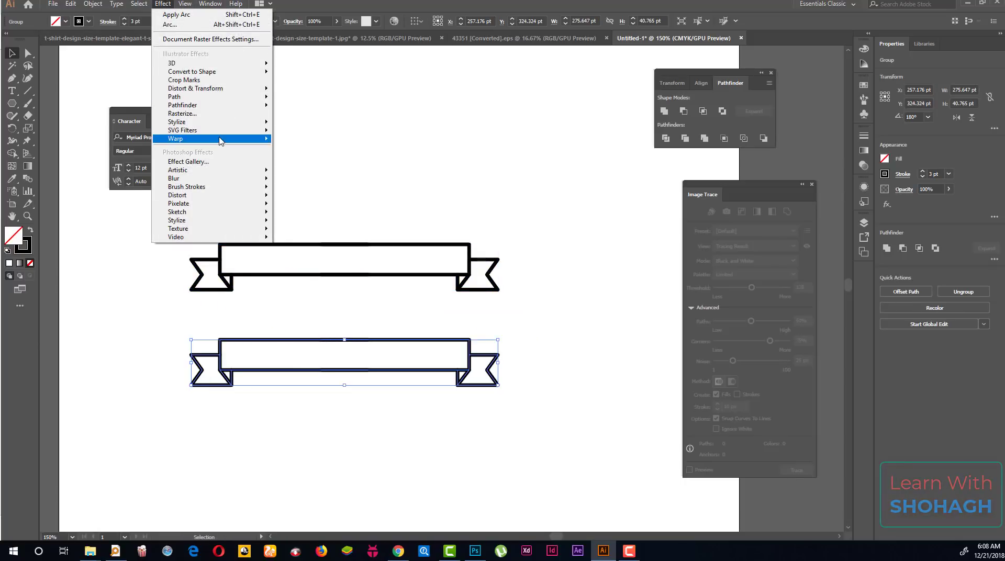
pyautogui.click(281, 142)
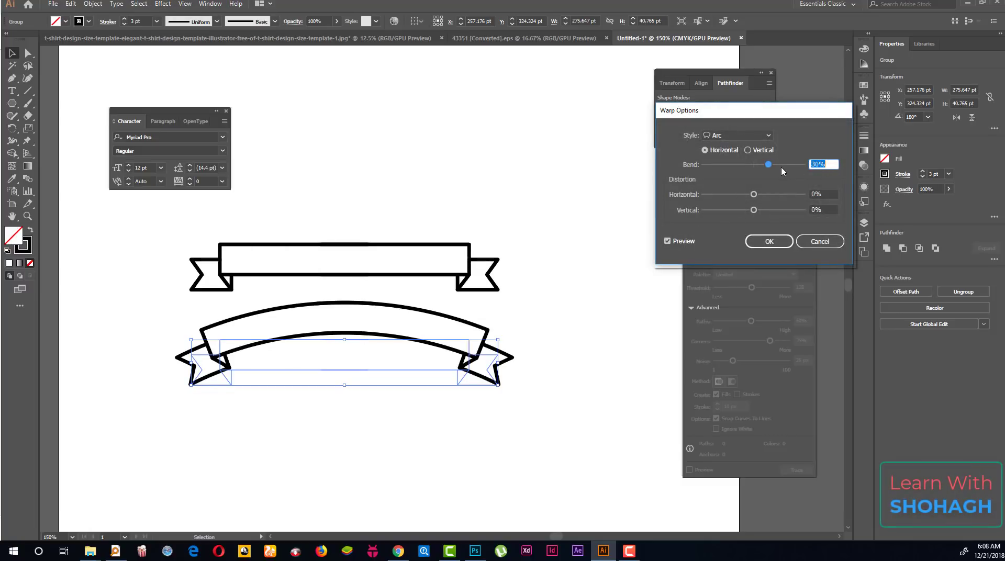
pyautogui.scroll(-8, 827, 164)
pyautogui.scroll(-7, 828, 163)
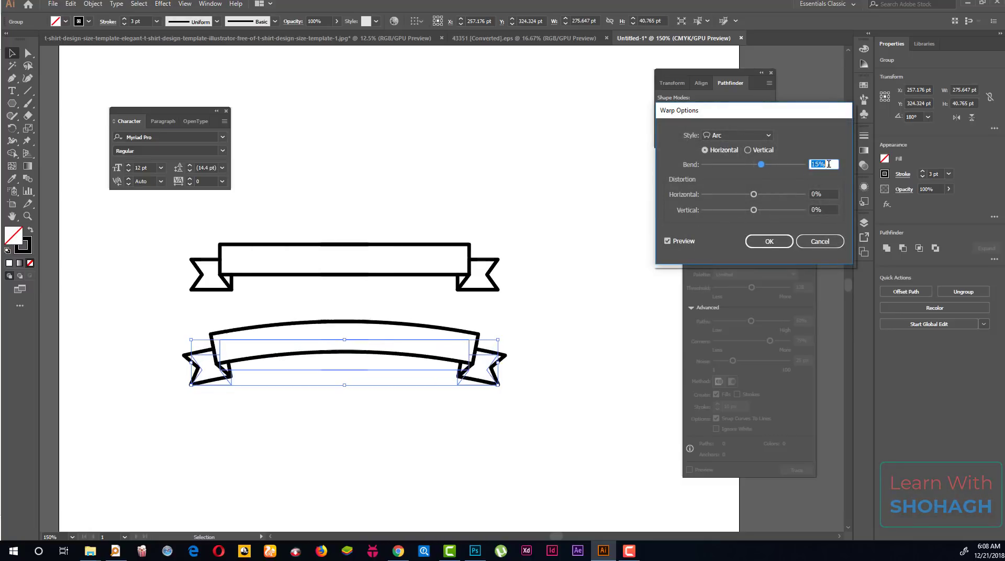
pyautogui.scroll(5, 828, 164)
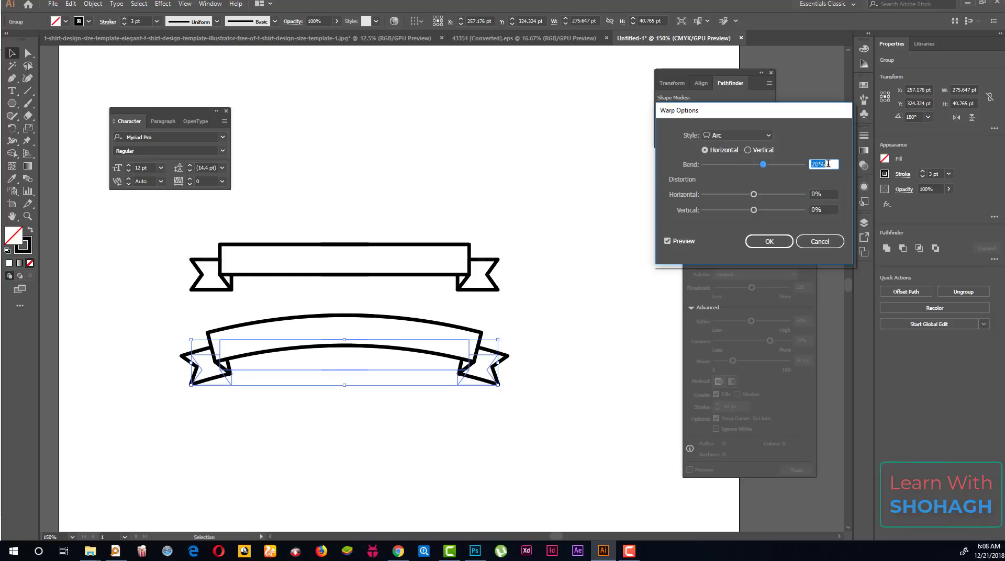
pyautogui.scroll(4, 827, 164)
pyautogui.scroll(4, 828, 164)
pyautogui.scroll(6, 828, 164)
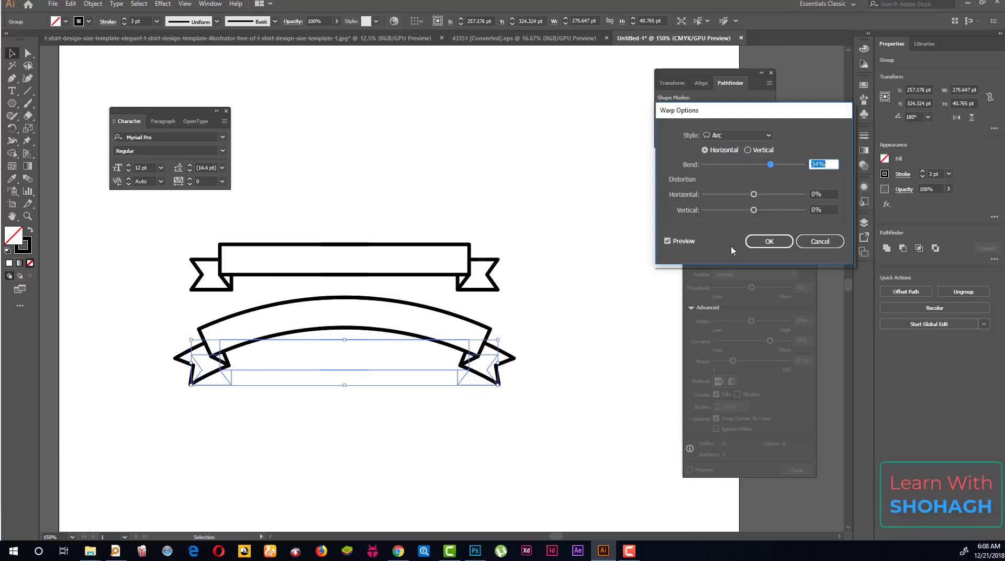
pyautogui.scroll(3, 827, 165)
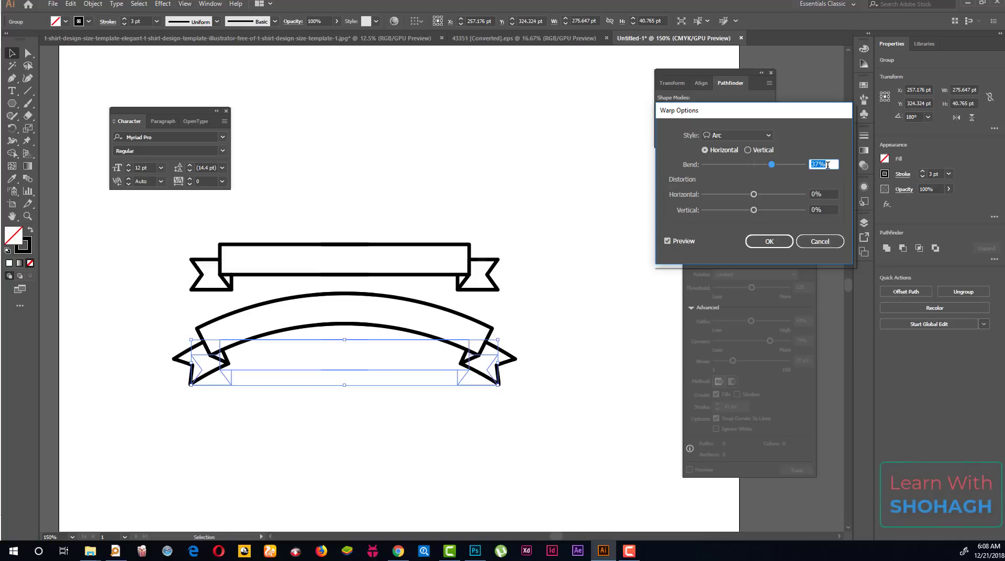
pyautogui.write('0')
pyautogui.click(768, 241)
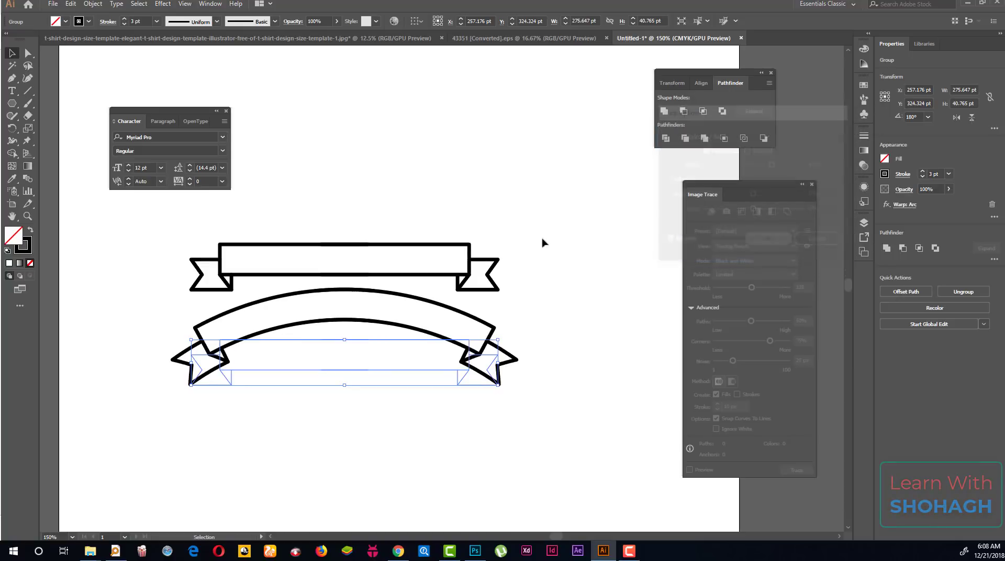
pyautogui.click(524, 245)
# Duplicate the flat top ribbon lower down and give the copy a 20% Arc warp.
pyautogui.moveTo(433, 280); pyautogui.dragTo(433, 435)
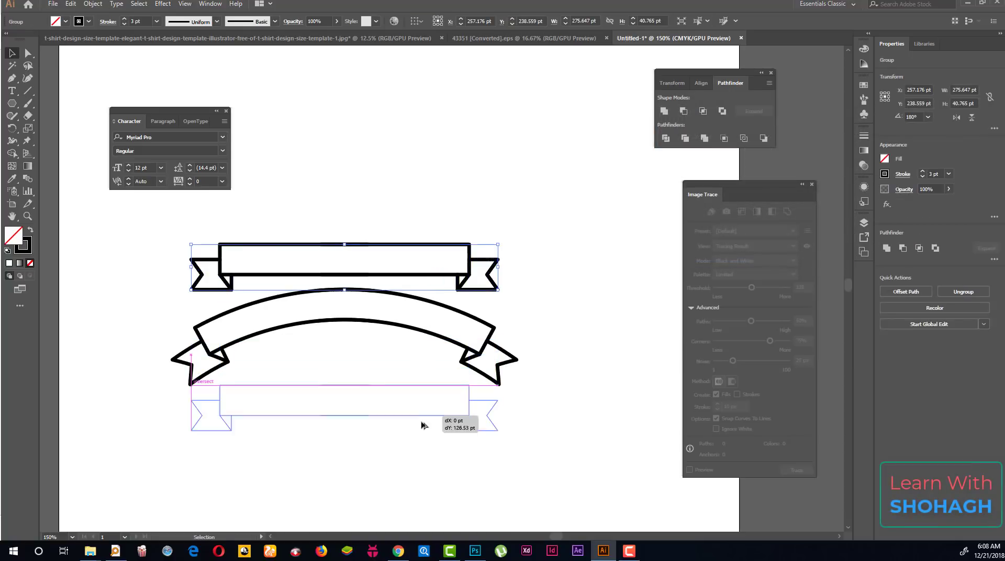
pyautogui.click(177, 8)
pyautogui.click(293, 140)
pyautogui.write('20')
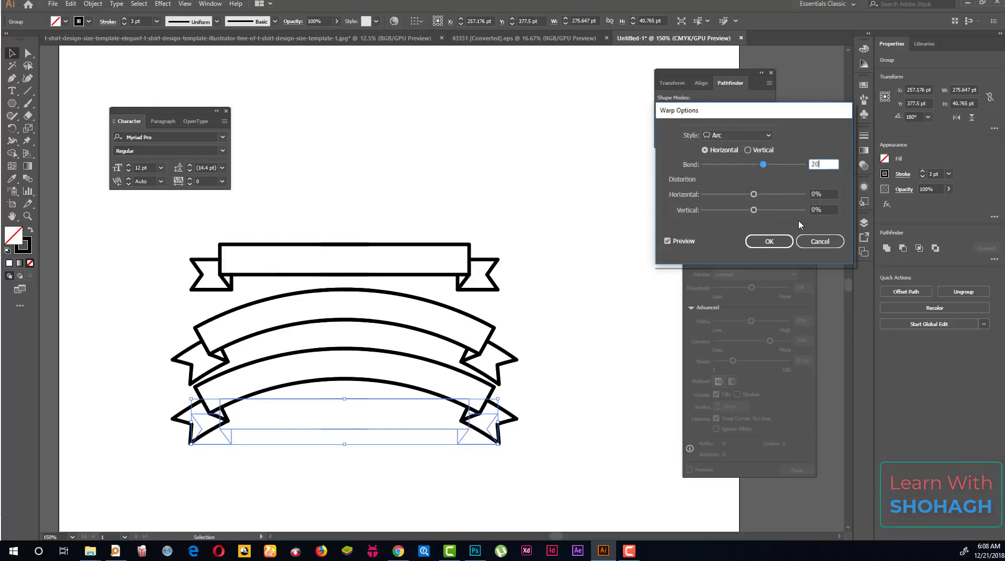
pyautogui.click(768, 241)
pyautogui.click(561, 190)
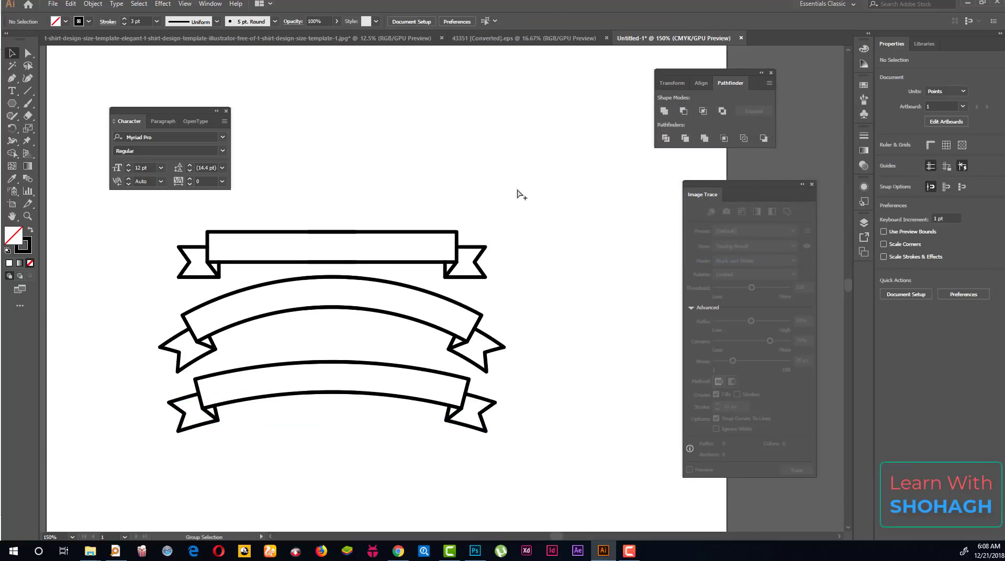
pyautogui.keyDown('alt'); pyautogui.scroll(-2, 518, 193); pyautogui.keyUp('alt')
pyautogui.keyDown('alt'); pyautogui.scroll(2, 435, 314); pyautogui.keyUp('alt')
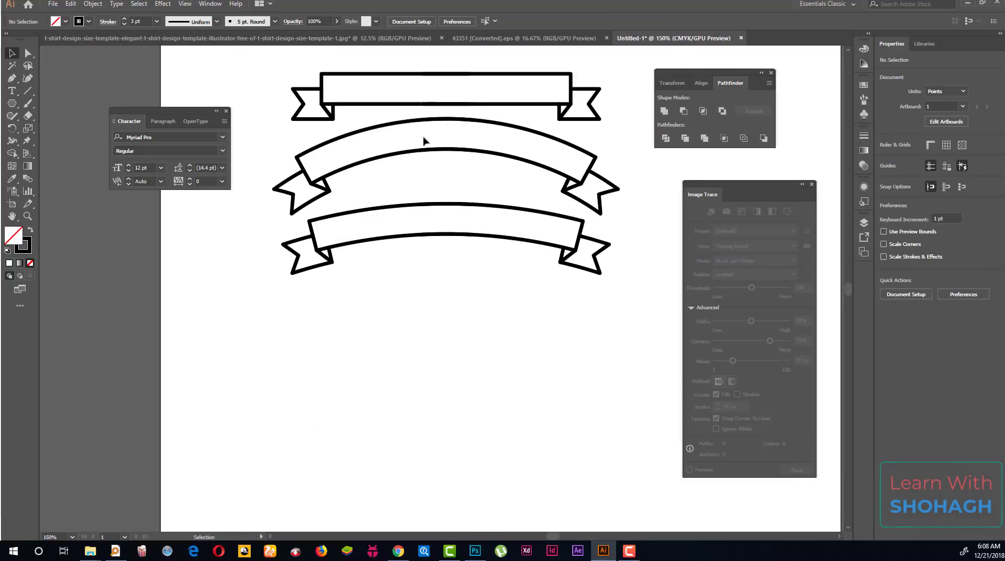
pyautogui.hotkey('ctrl', 'a')
pyautogui.click(450, 318)
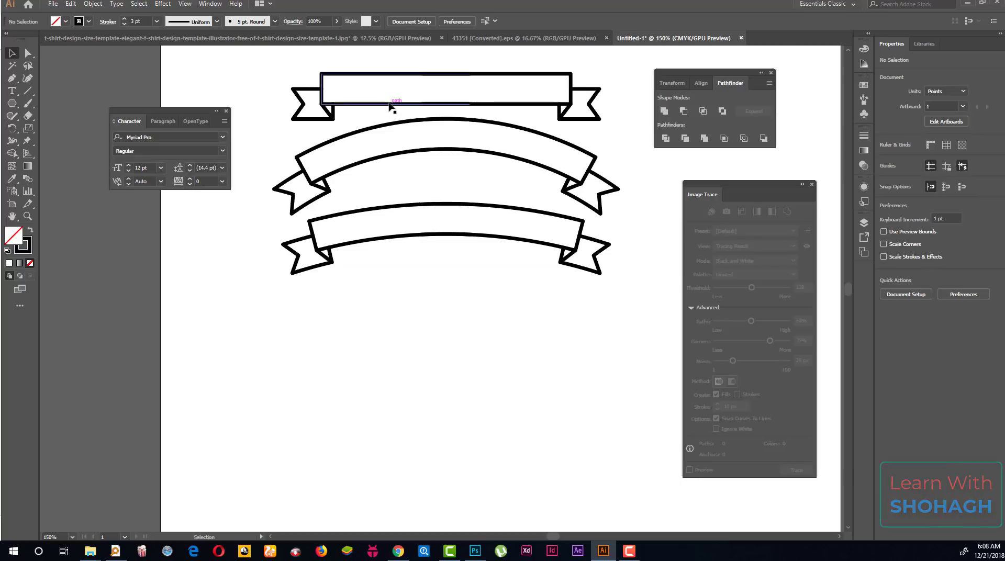
pyautogui.moveTo(389, 106); pyautogui.dragTo(389, 336)
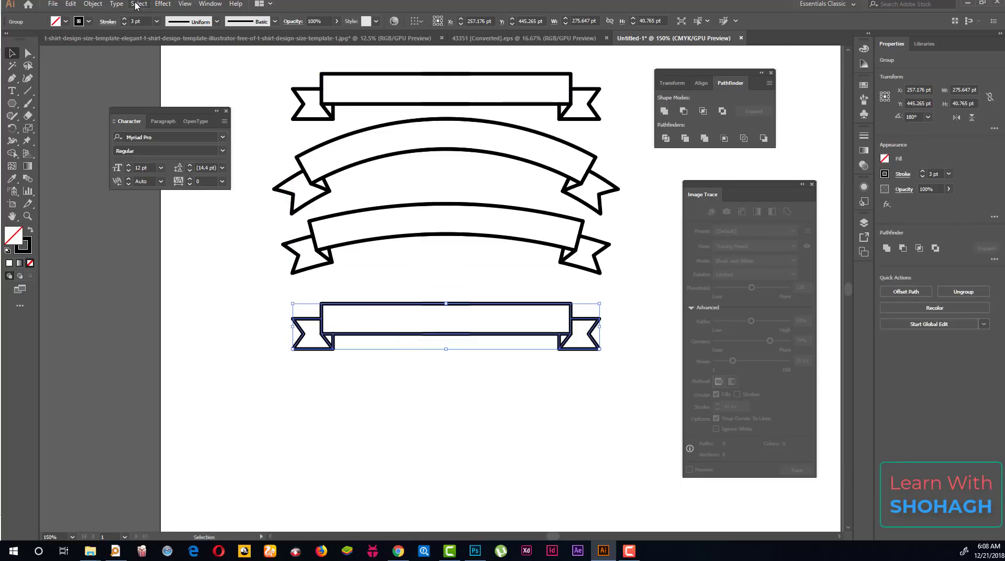
pyautogui.click(163, 4)
pyautogui.moveTo(175, 138)
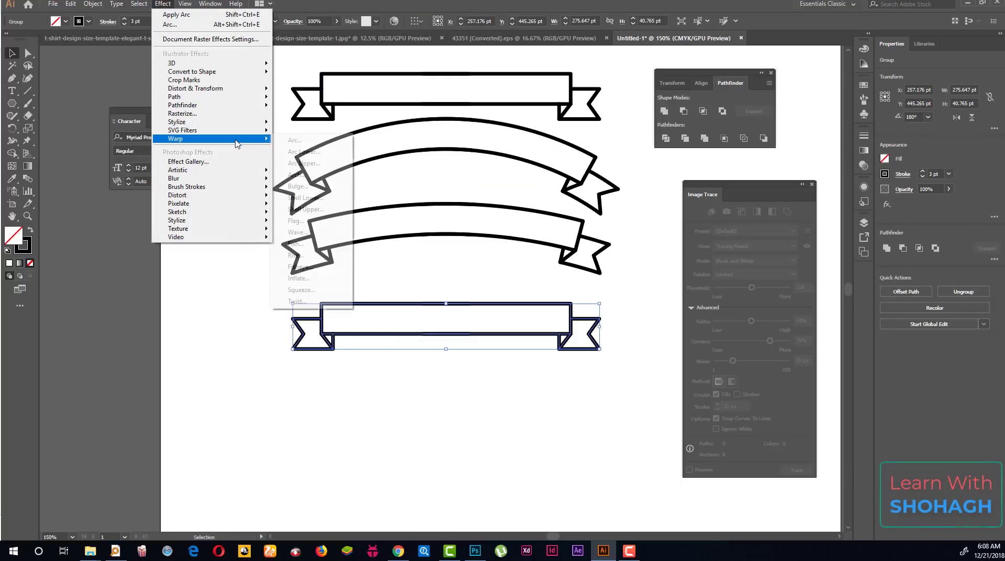
pyautogui.click(293, 141)
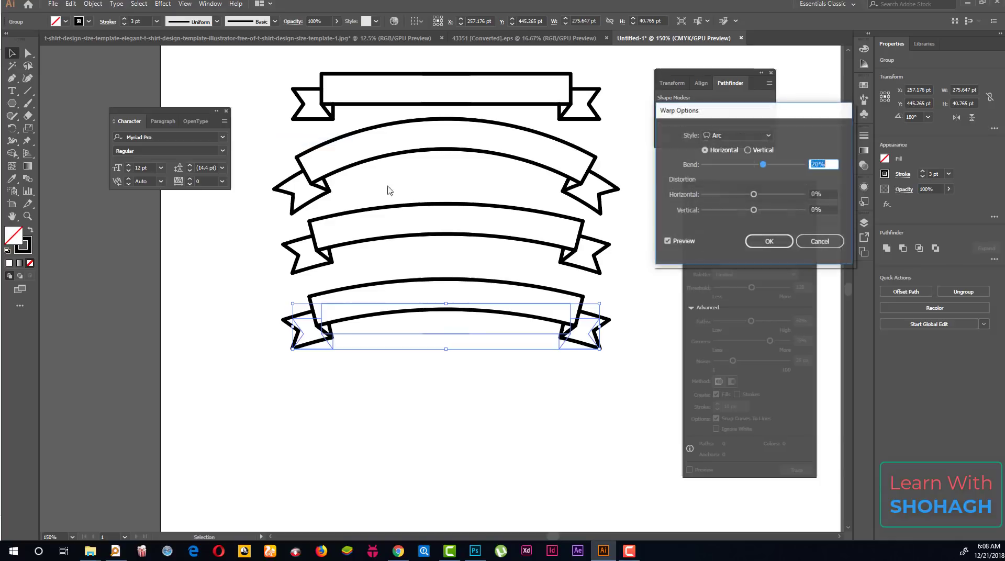
pyautogui.click(743, 135)
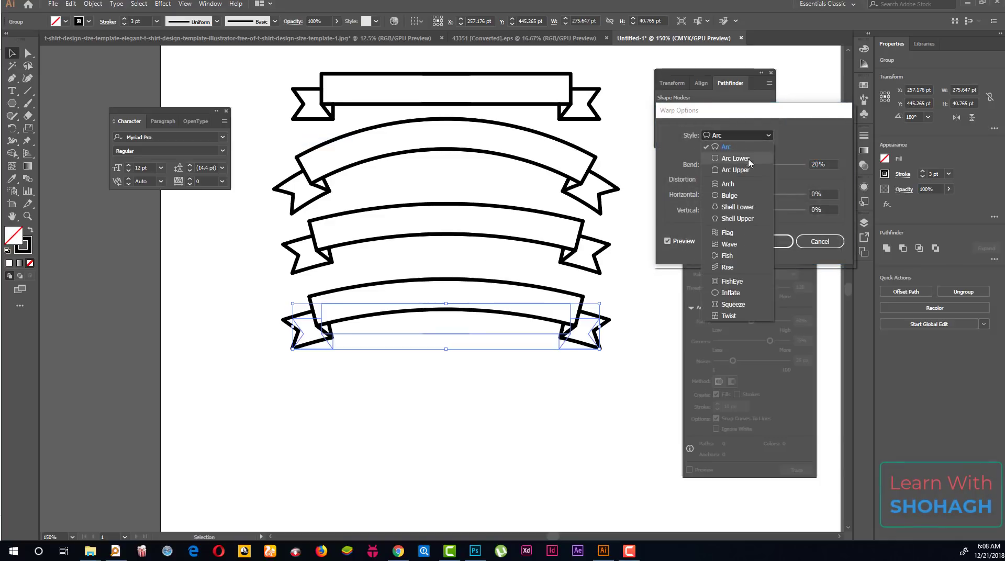
pyautogui.click(744, 234)
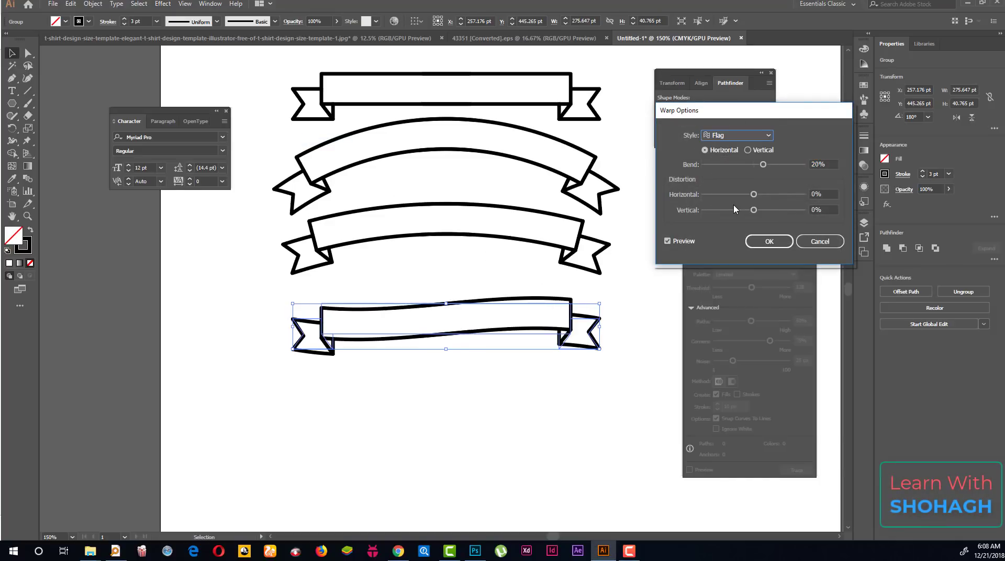
pyautogui.moveTo(763, 166); pyautogui.dragTo(786, 166)
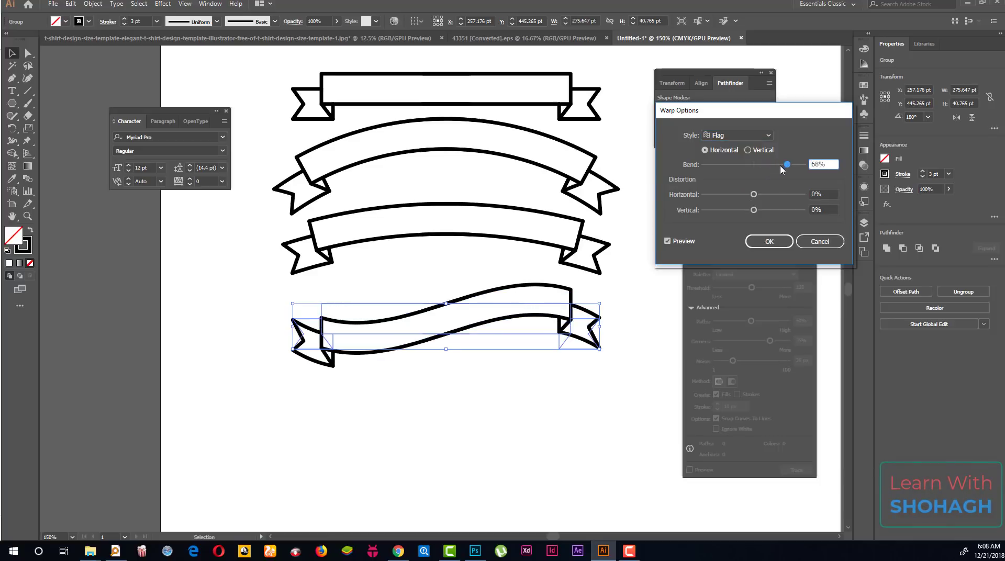
pyautogui.click(761, 150)
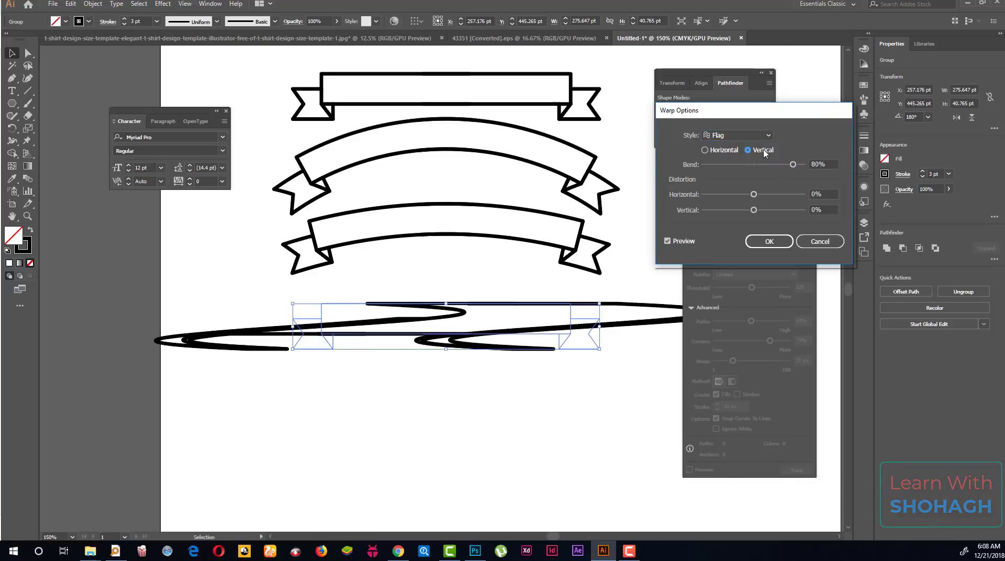
pyautogui.click(721, 152)
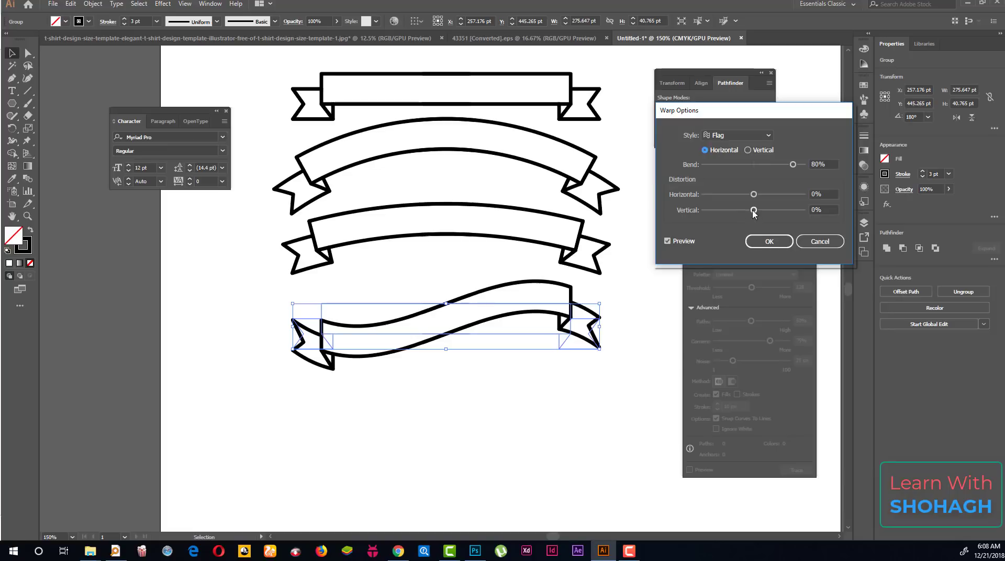
pyautogui.moveTo(746, 197)
pyautogui.mouseDown()
pyautogui.moveTo(737, 197)
pyautogui.moveTo(759, 200)
pyautogui.mouseUp()
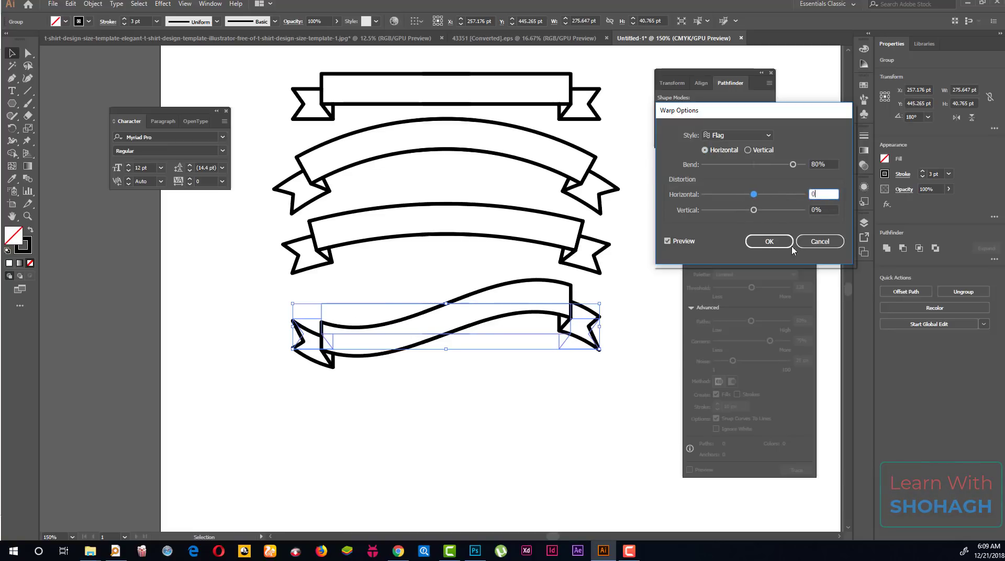
pyautogui.click(819, 241)
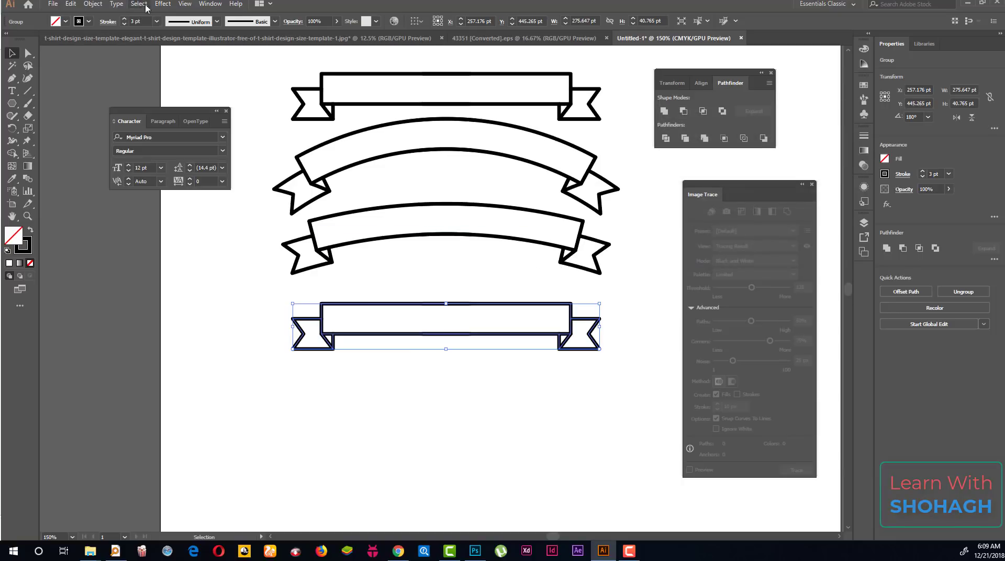
pyautogui.click(162, 4)
pyautogui.moveTo(176, 138)
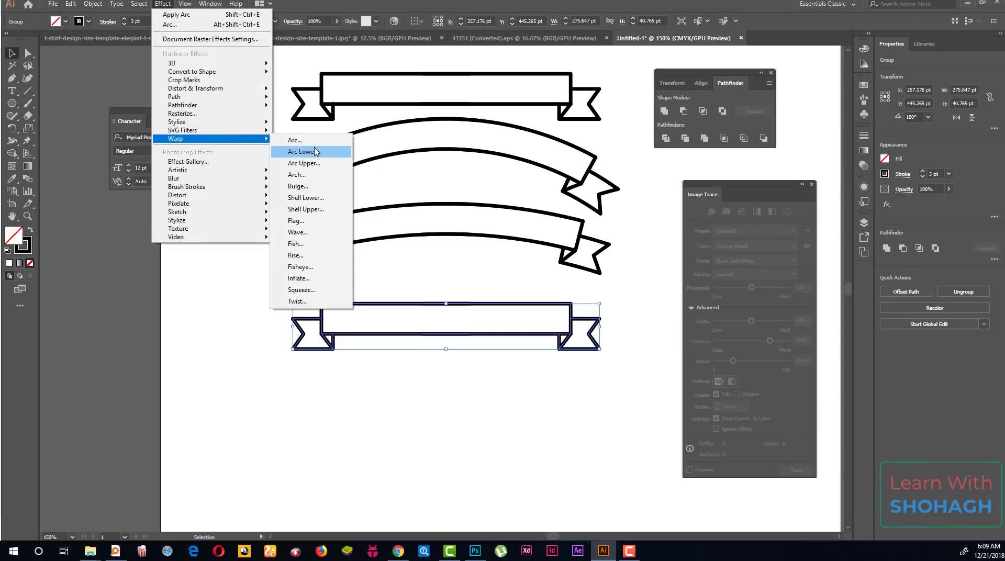
pyautogui.click(296, 139)
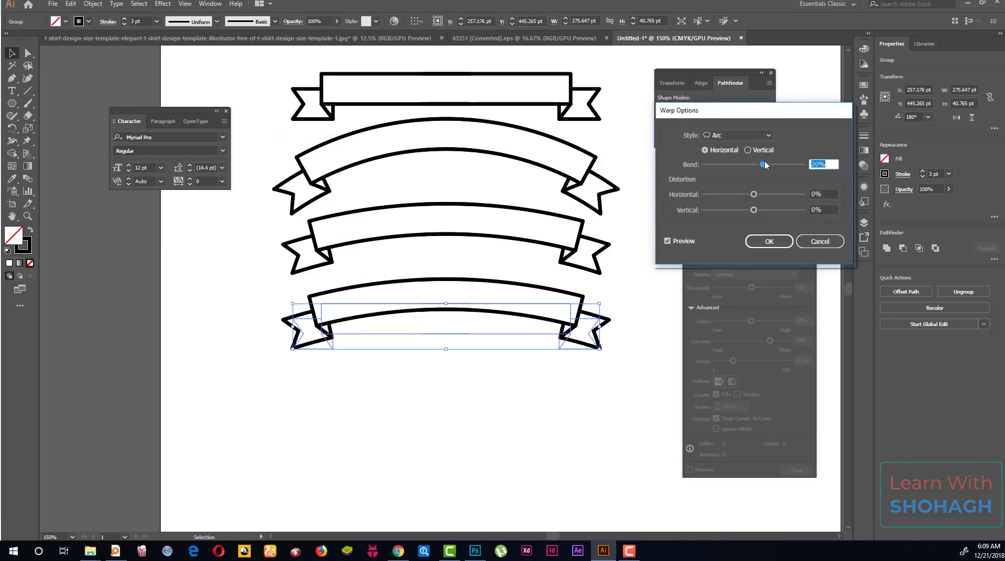
pyautogui.moveTo(783, 166); pyautogui.dragTo(787, 165)
pyautogui.click(753, 136)
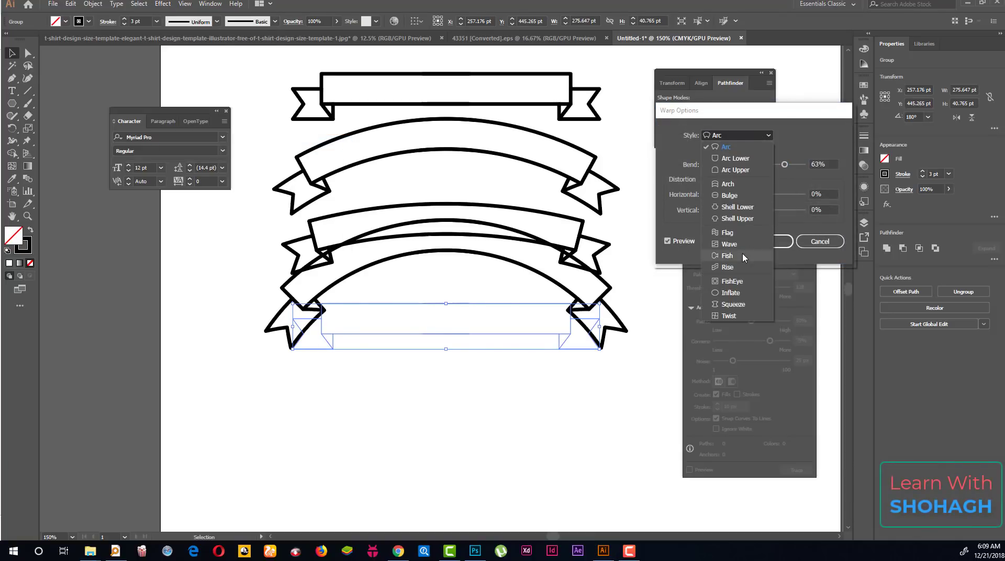
pyautogui.click(744, 268)
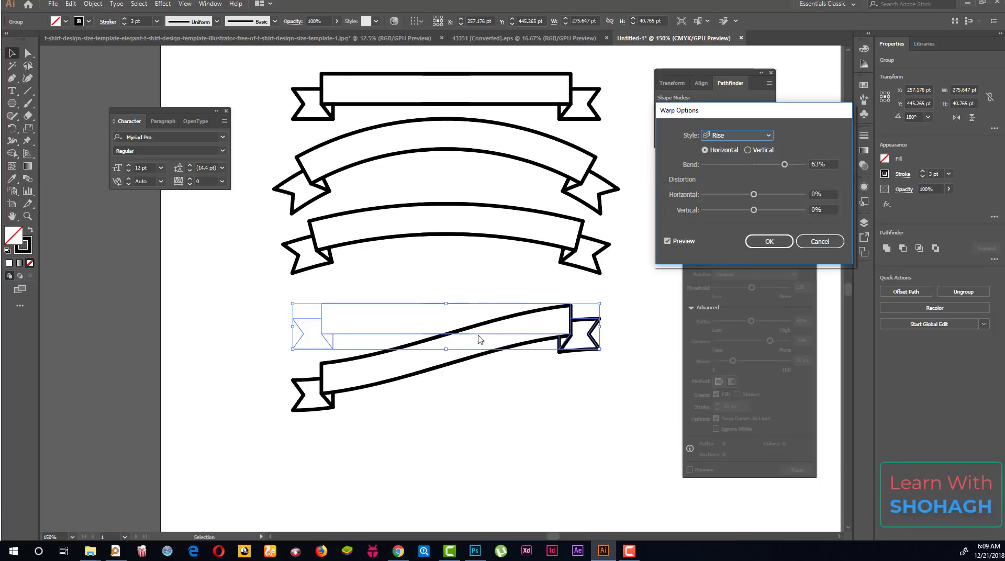
pyautogui.moveTo(784, 166)
pyautogui.mouseDown()
pyautogui.moveTo(796, 165)
pyautogui.moveTo(764, 166)
pyautogui.mouseUp()
pyautogui.click(738, 135)
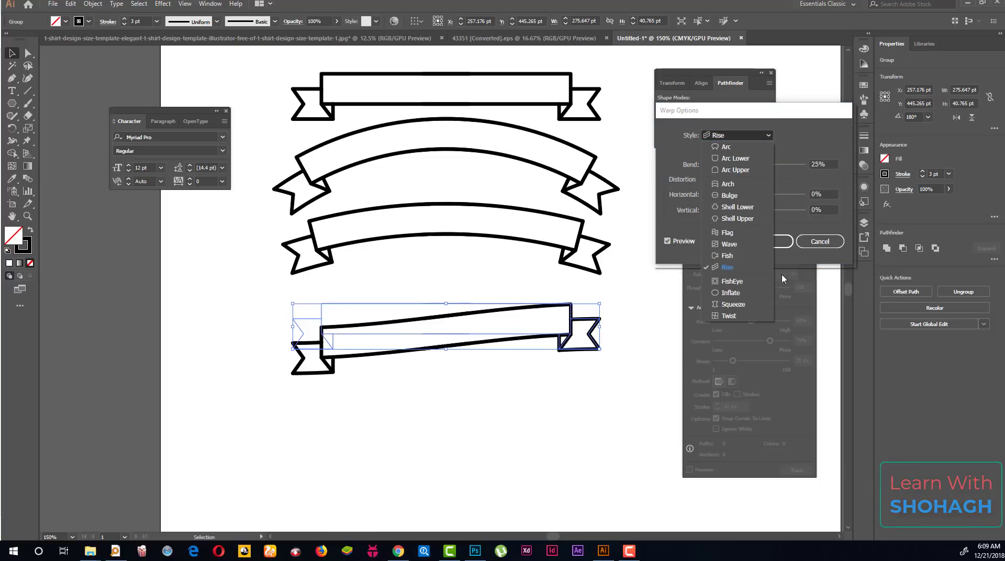
pyautogui.click(792, 273)
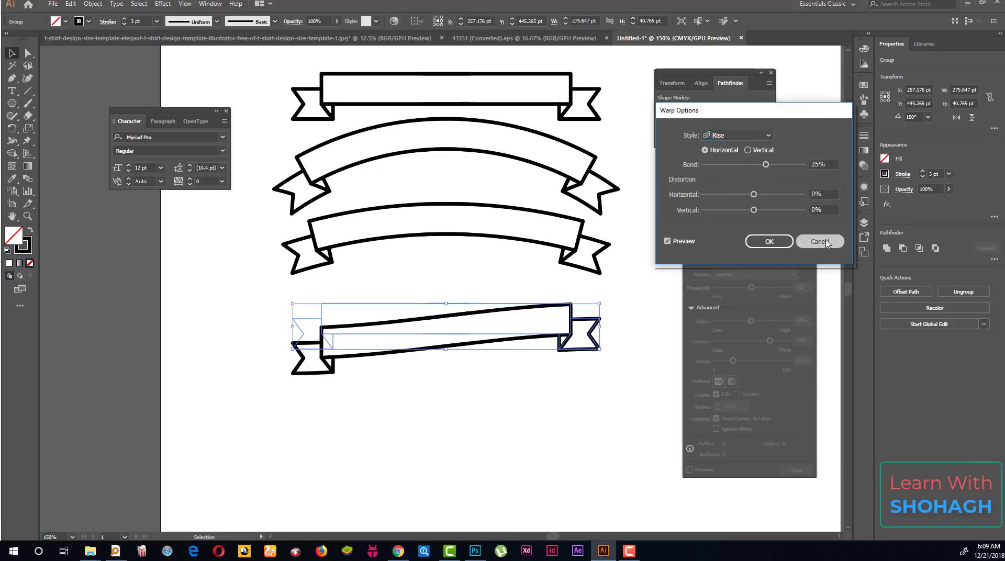
pyautogui.click(819, 241)
pyautogui.click(435, 377)
pyautogui.hotkey('ctrl', '-')
pyautogui.hotkey('ctrl', '-')
pyautogui.hotkey('ctrl', '-')
pyautogui.hotkey('ctrl', '-')
pyautogui.hotkey('ctrl', '-')
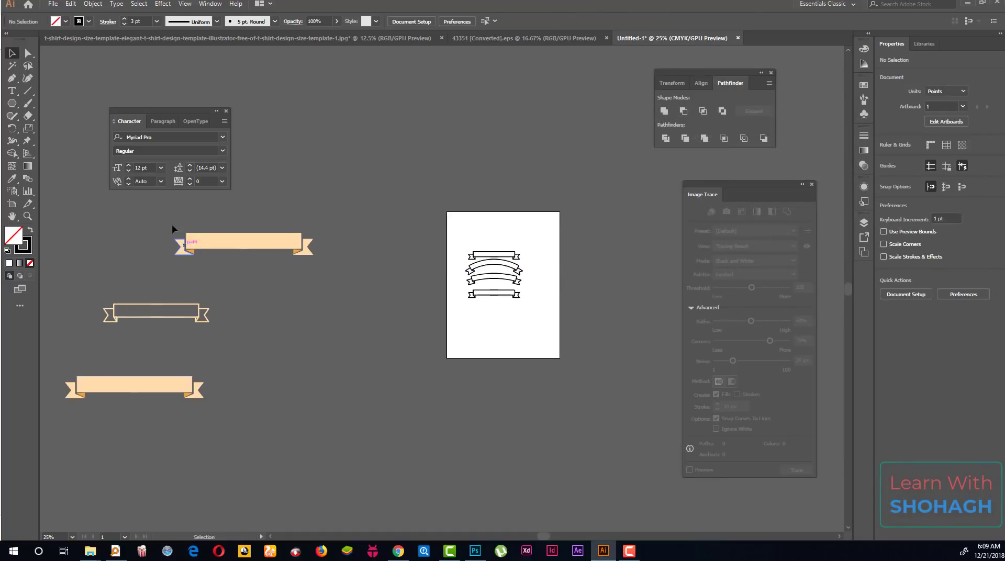
# Move the peach ribbon onto the artboard's bottom edge and scale it down about its centre.
pyautogui.moveTo(246, 245); pyautogui.dragTo(505, 345)
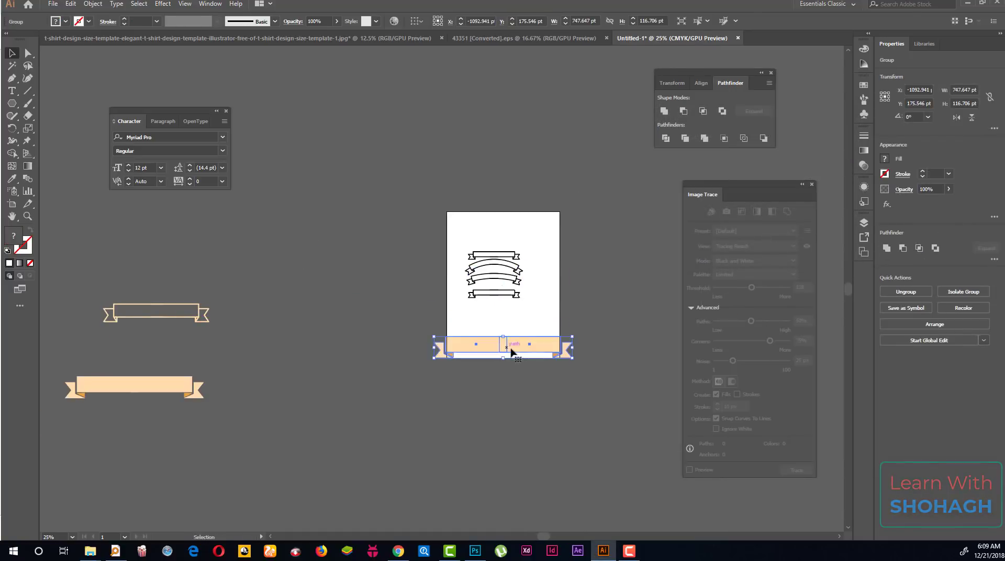
pyautogui.hotkey('ctrl', '+')
pyautogui.hotkey('ctrl', '+')
pyautogui.hotkey('ctrl', '+')
pyautogui.moveTo(664, 312); pyautogui.dragTo(528, 331)
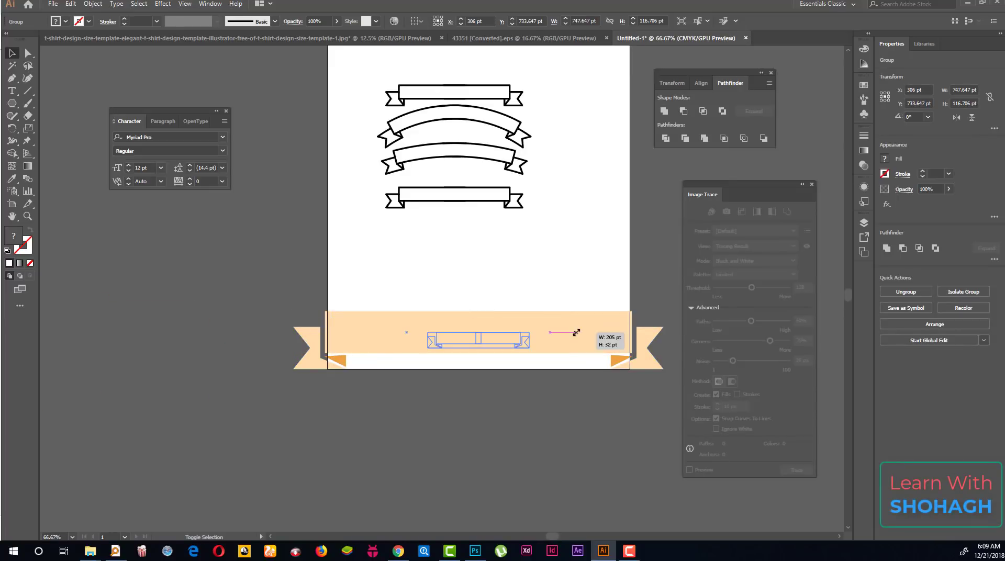
pyautogui.click(477, 281)
pyautogui.scroll(3, 486, 241)
pyautogui.hotkey('ctrl', '+')
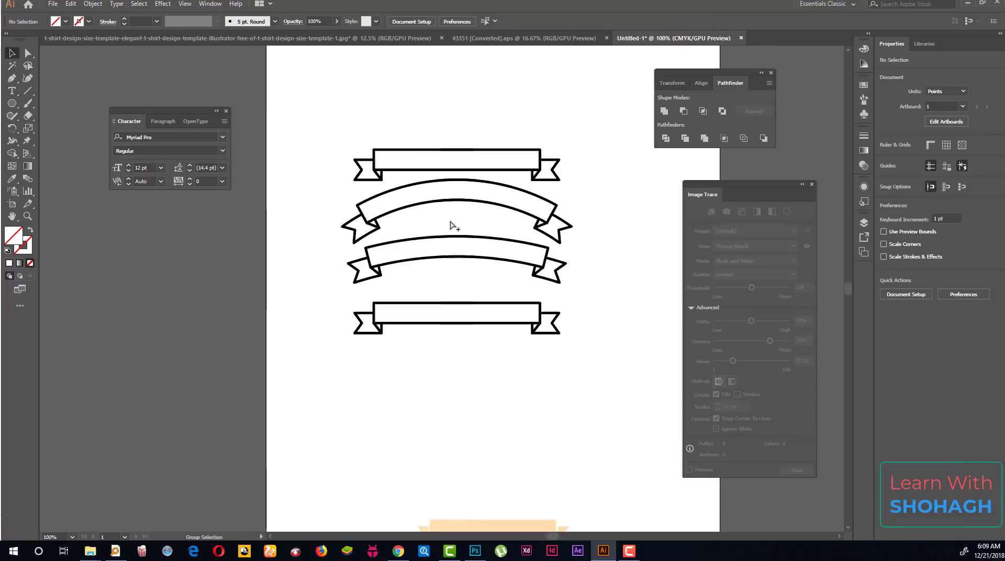
pyautogui.hotkey('ctrl', '+')
pyautogui.click(390, 271)
pyautogui.hotkey('ctrl', '-')
pyautogui.hotkey('ctrl', '-')
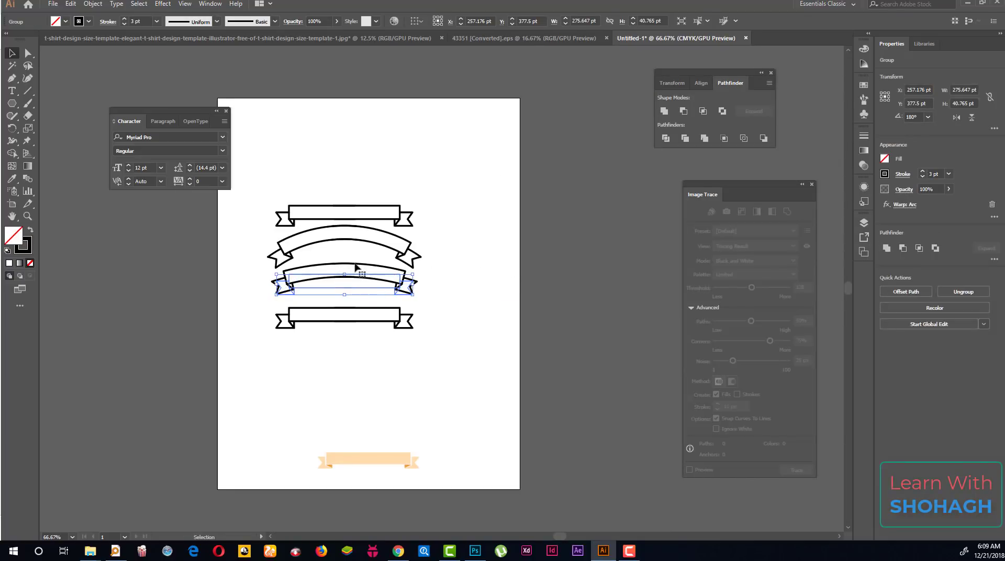
# Move the large arched ribbon up beside the top ribbon.
pyautogui.moveTo(355, 267); pyautogui.dragTo(442, 229)
pyautogui.scroll(1, 341, 294)
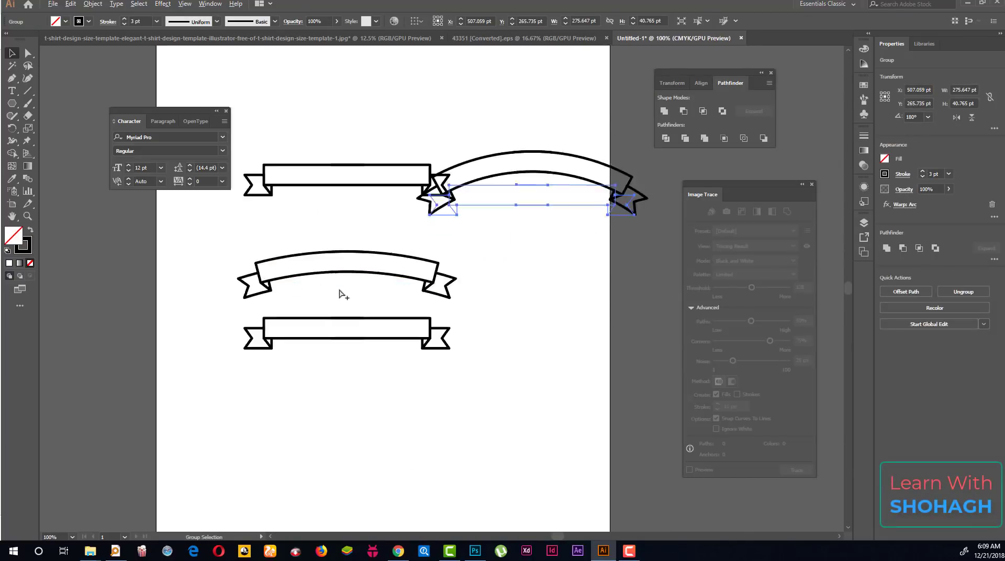
pyautogui.scroll(1, 341, 294)
pyautogui.click(347, 270)
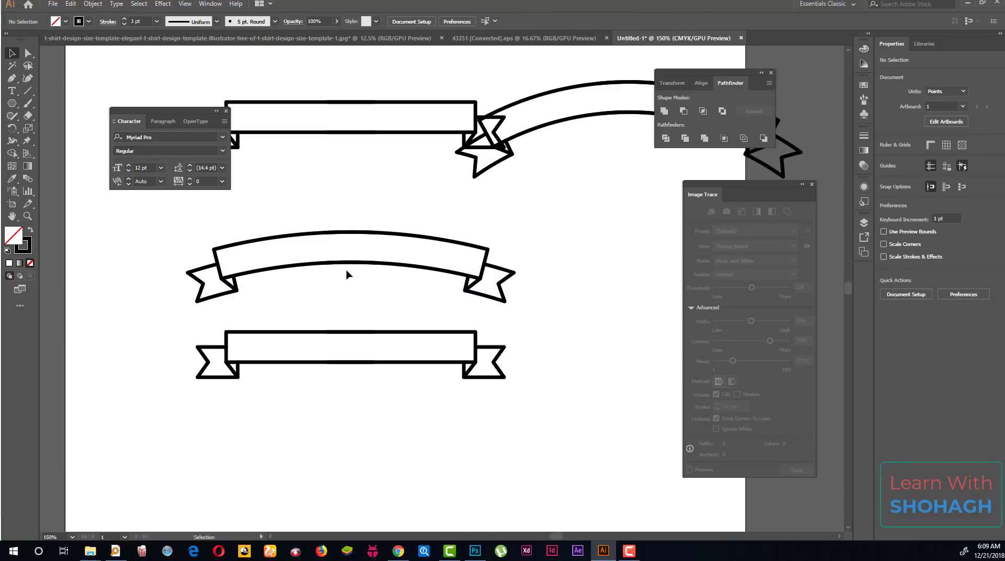
# Make the slightly arched ribbon narrower and taller.
pyautogui.click(504, 283)
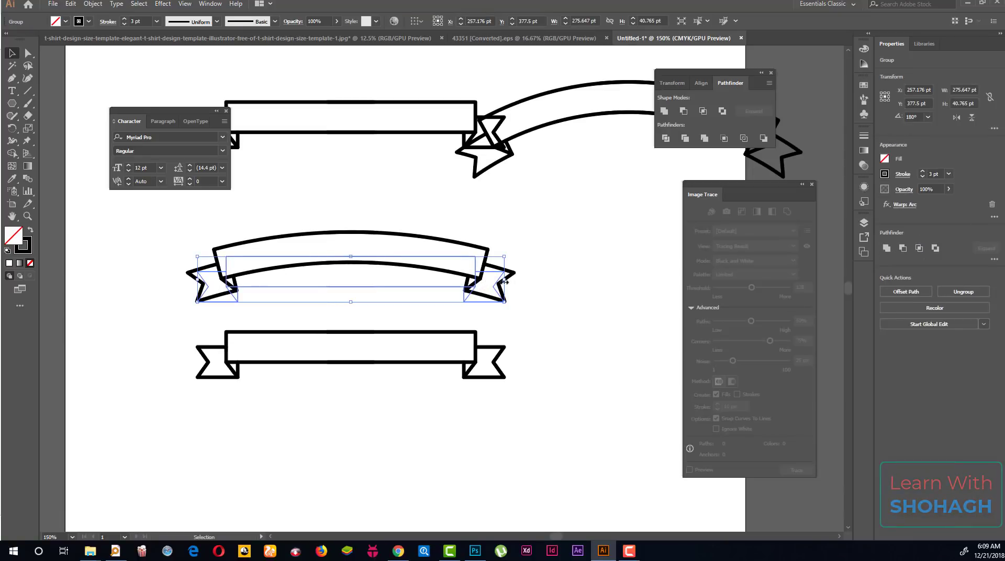
pyautogui.moveTo(503, 283); pyautogui.dragTo(466, 283)
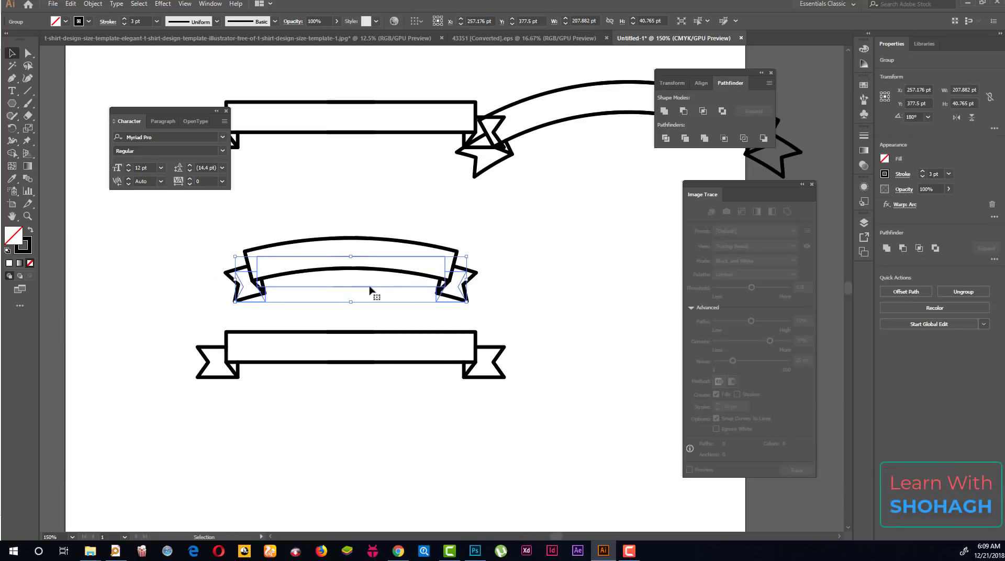
pyautogui.moveTo(351, 305); pyautogui.dragTo(351, 314)
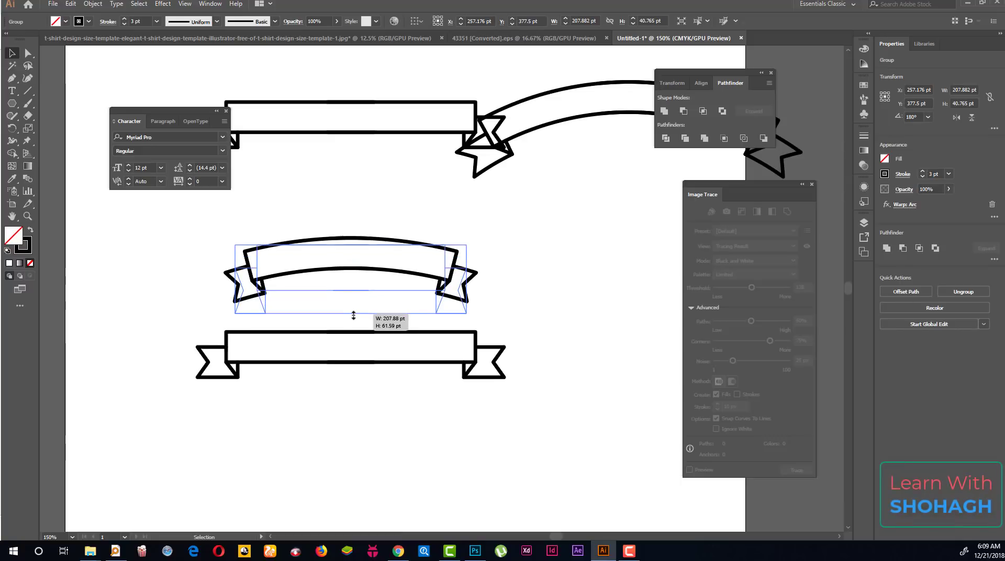
pyautogui.click(494, 289)
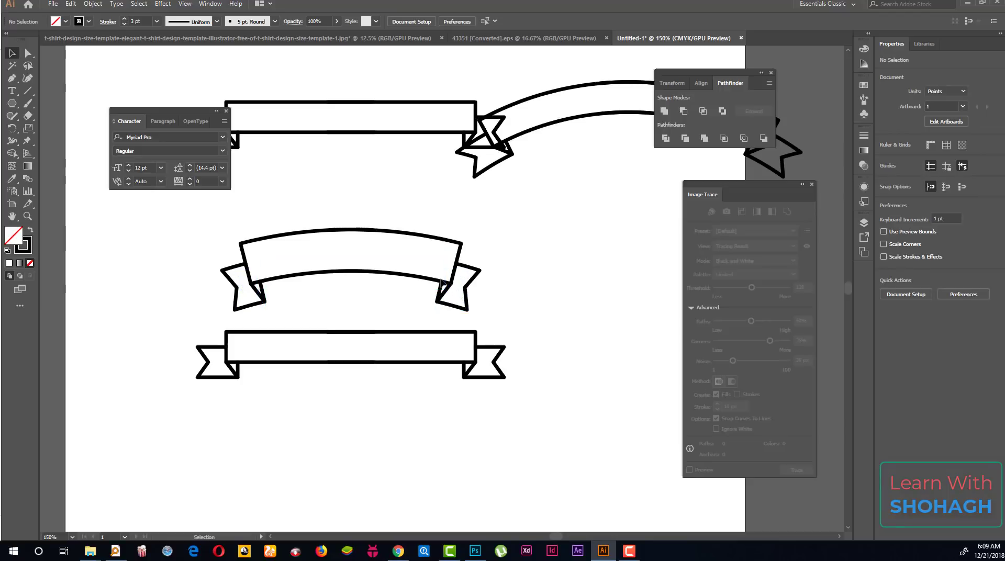
# Expand the arched ribbon's appearance, then expand its fill and stroke into solid shapes.
pyautogui.moveTo(197, 221); pyautogui.dragTo(468, 313)
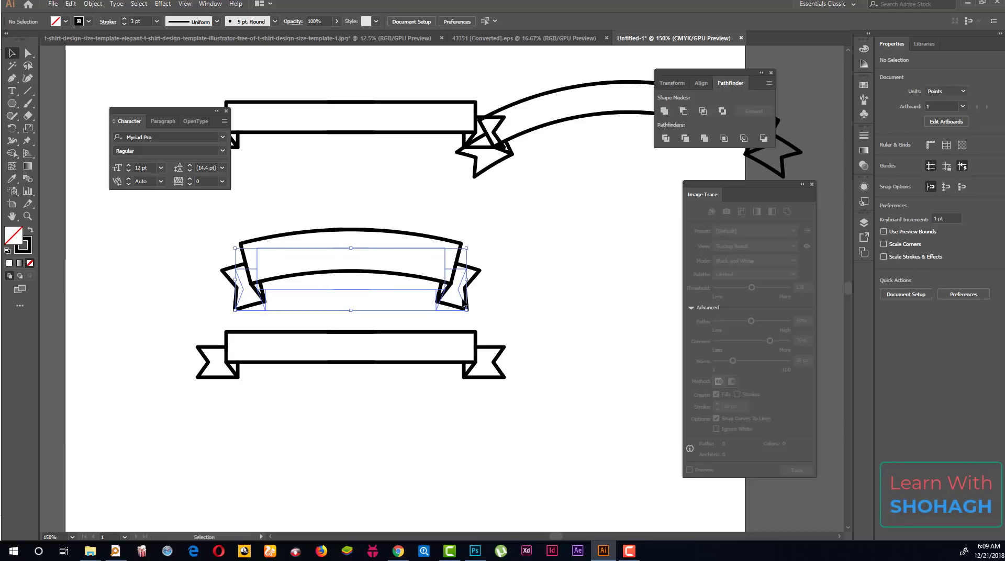
pyautogui.click(93, 4)
pyautogui.click(131, 127)
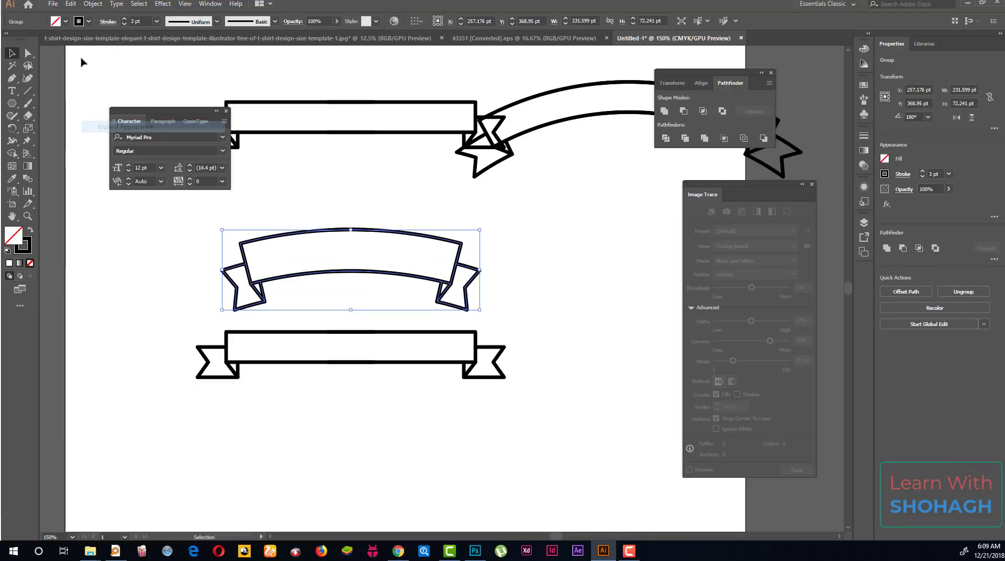
pyautogui.click(93, 4)
pyautogui.click(137, 116)
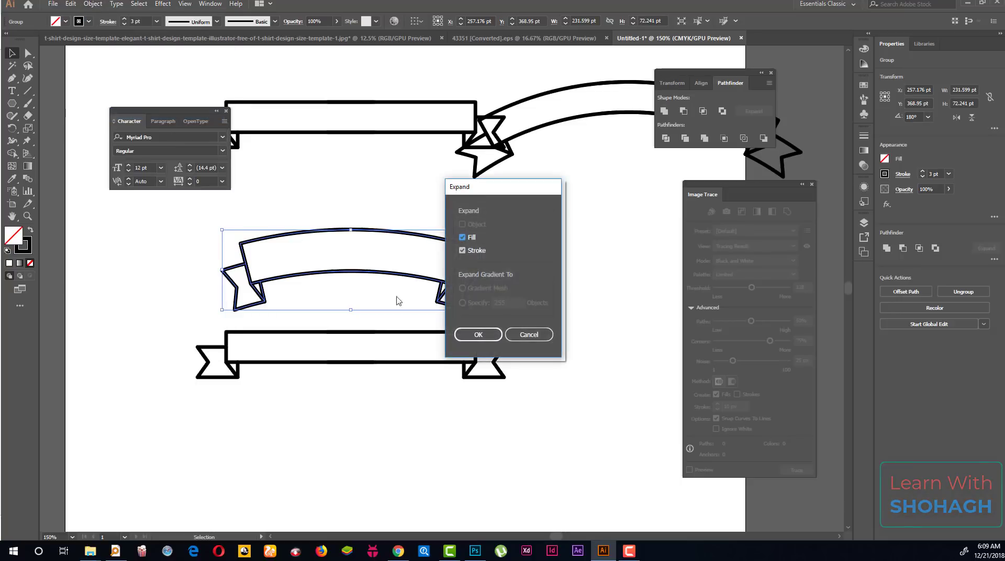
pyautogui.click(477, 333)
pyautogui.scroll(4, 534, 275)
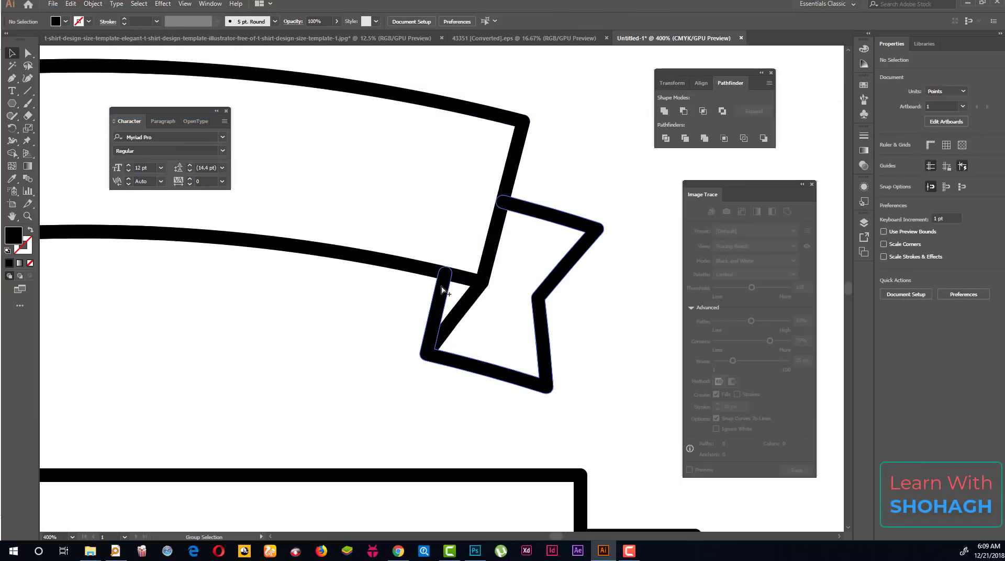
pyautogui.scroll(-3, 432, 283)
pyautogui.scroll(-3, 432, 283)
# Draw a new black rectangle below the existing banners.
pyautogui.scroll(-1, 489, 336)
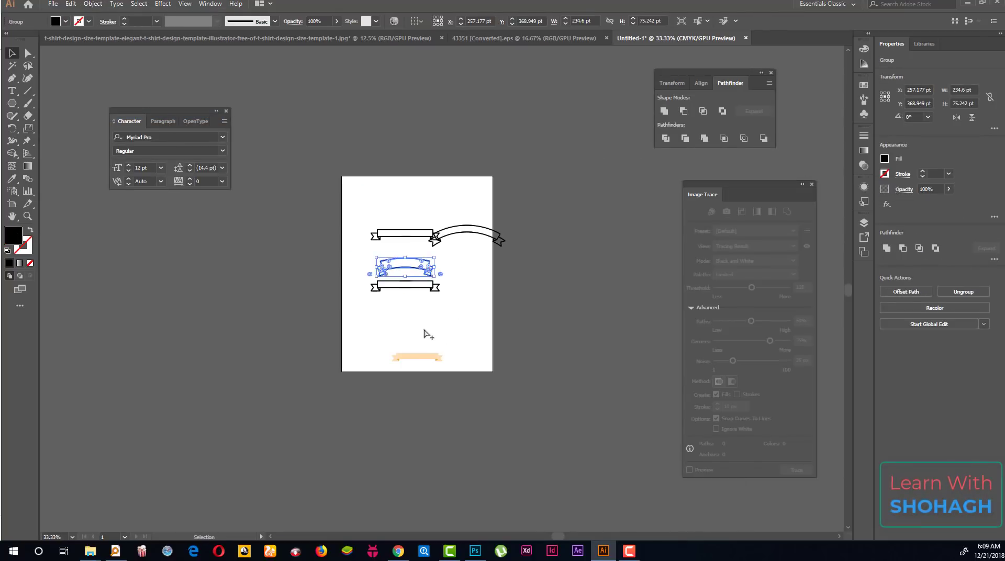
pyautogui.scroll(3, 332, 378)
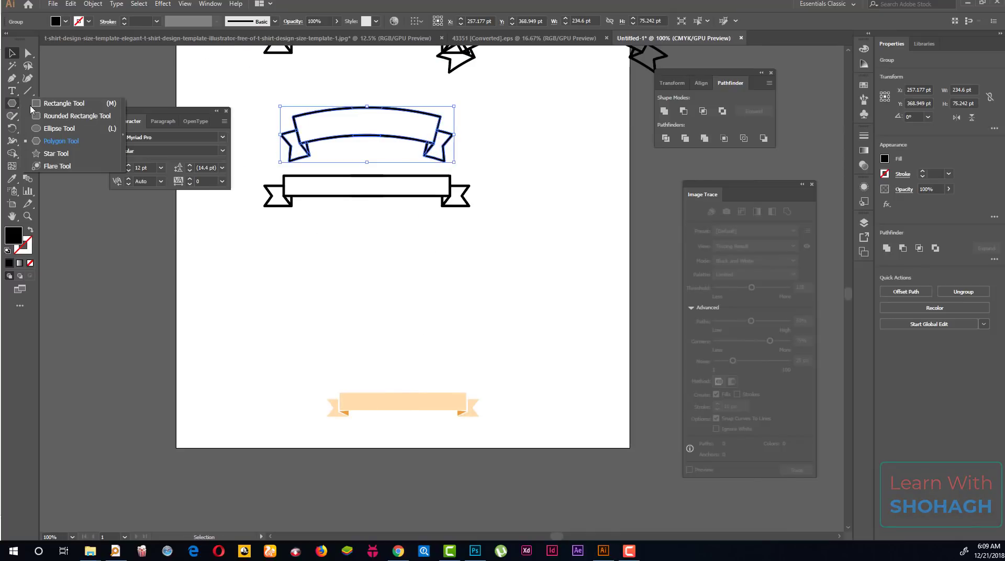
pyautogui.moveTo(12, 106); pyautogui.dragTo(39, 103)
pyautogui.scroll(-1, 249, 258)
pyautogui.moveTo(278, 231)
pyautogui.mouseDown()
pyautogui.moveTo(318, 261)
pyautogui.moveTo(399, 269)
pyautogui.mouseUp()
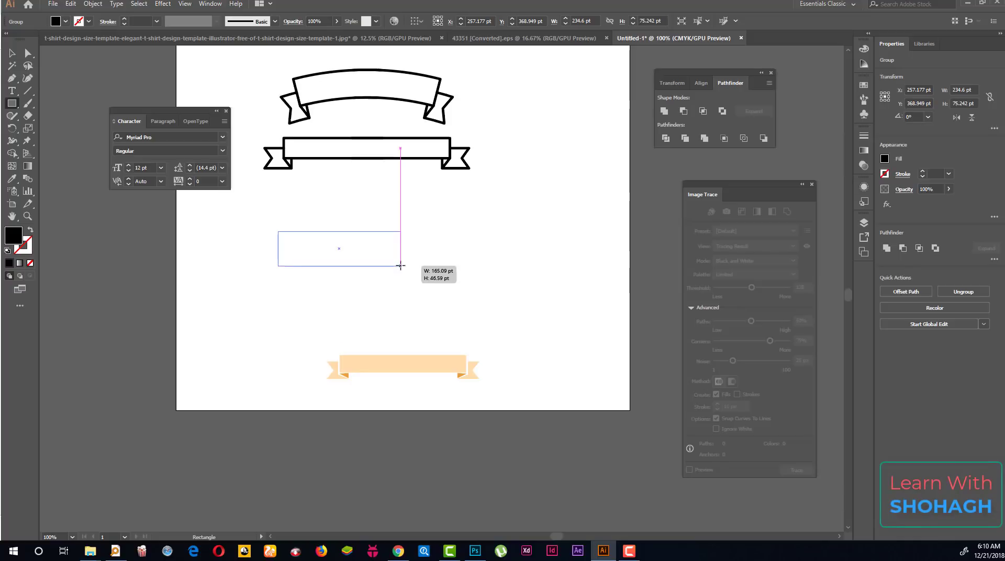
pyautogui.moveTo(399, 269); pyautogui.dragTo(399, 265)
pyautogui.hotkey('ctrl', '+')
pyautogui.press('v')
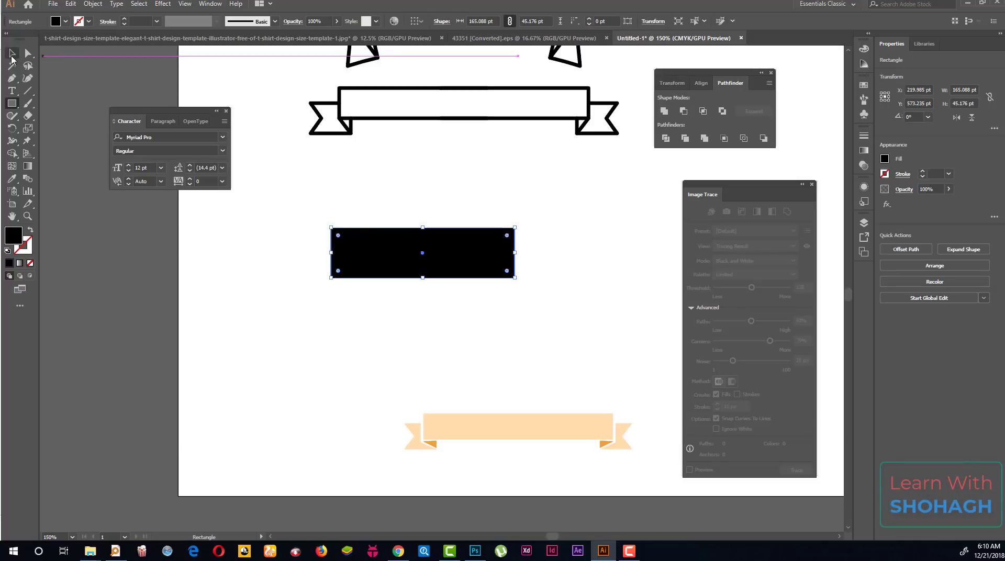
pyautogui.press('a')
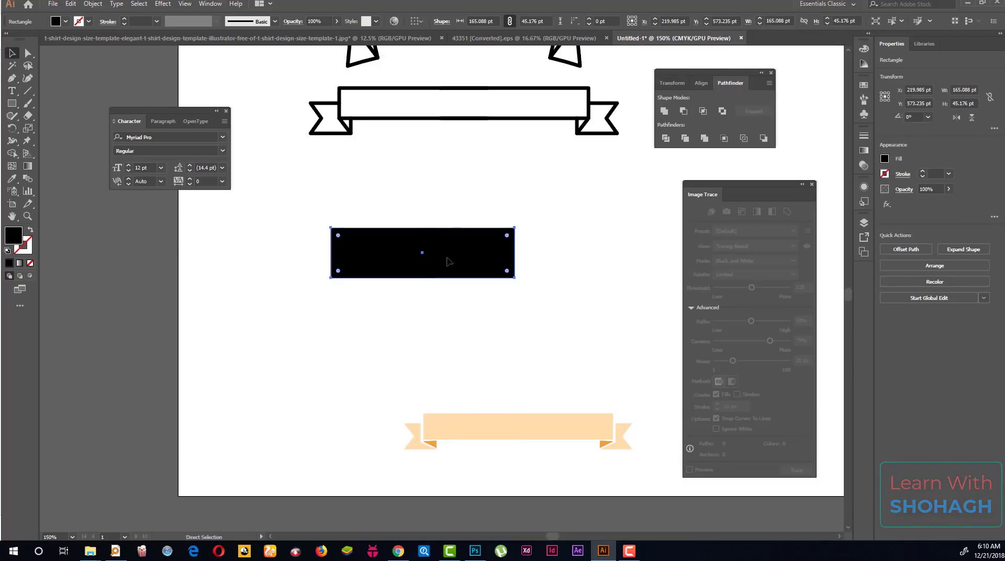
# Duplicate the black rectangle down and to the left, and fill the copy bright pink.
pyautogui.moveTo(444, 253)
pyautogui.mouseDown()
pyautogui.moveTo(397, 277)
pyautogui.moveTo(349, 278)
pyautogui.mouseUp()
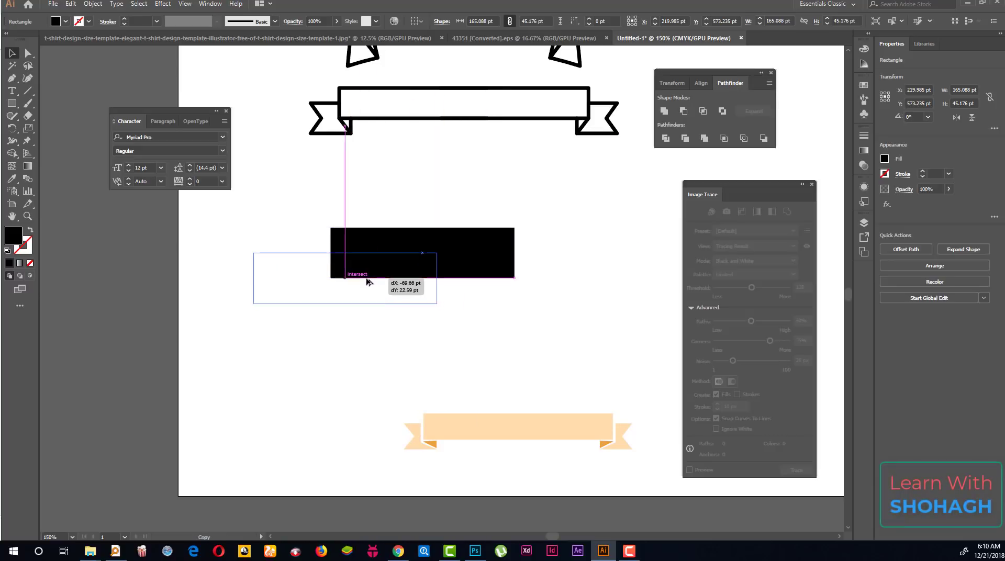
pyautogui.moveTo(349, 281); pyautogui.dragTo(410, 285)
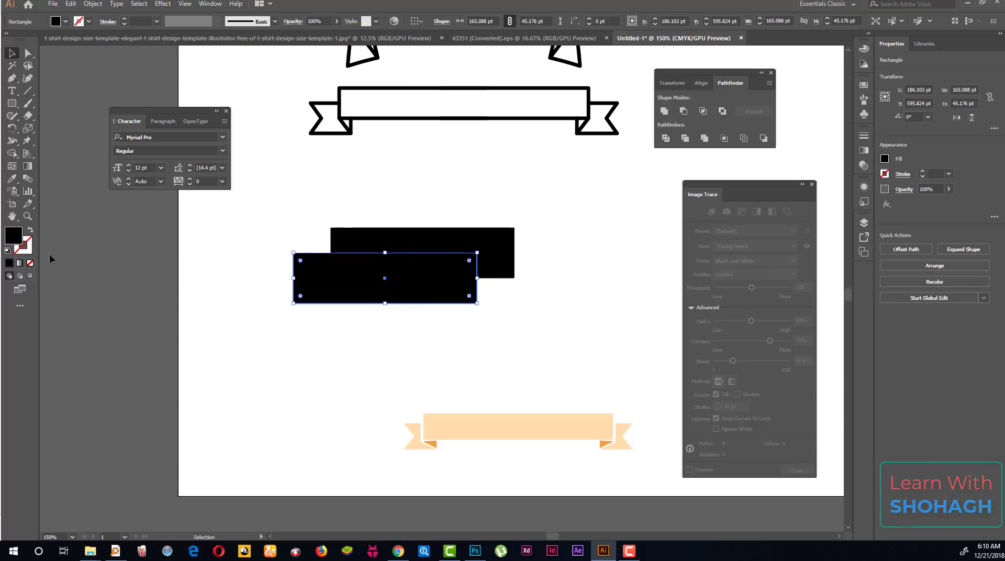
pyautogui.doubleClick(15, 238)
pyautogui.click(484, 212)
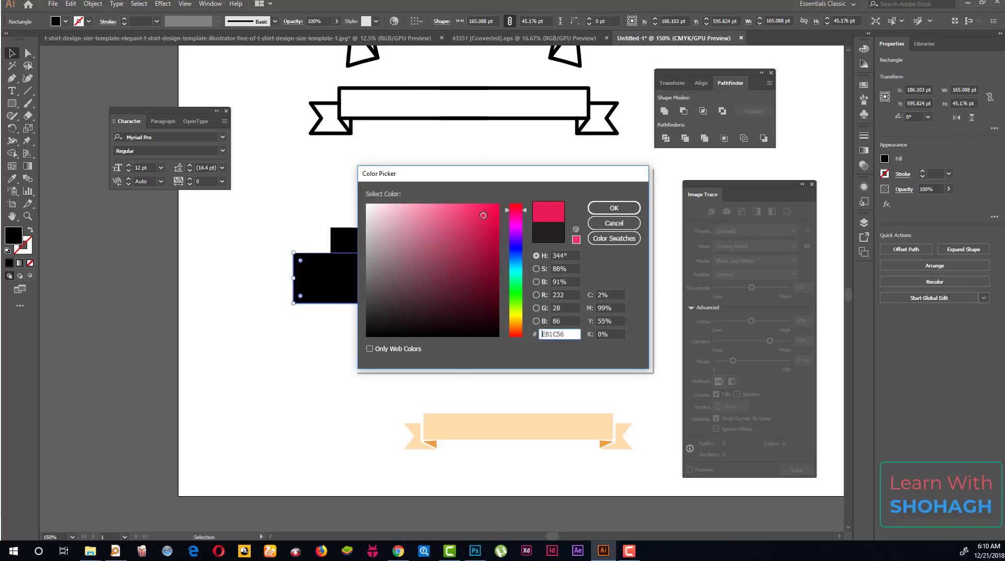
pyautogui.click(601, 208)
# Bring the black rectangle in front of the pink copy.
pyautogui.rightClick(447, 275)
pyautogui.click(465, 231)
pyautogui.rightClick(465, 231)
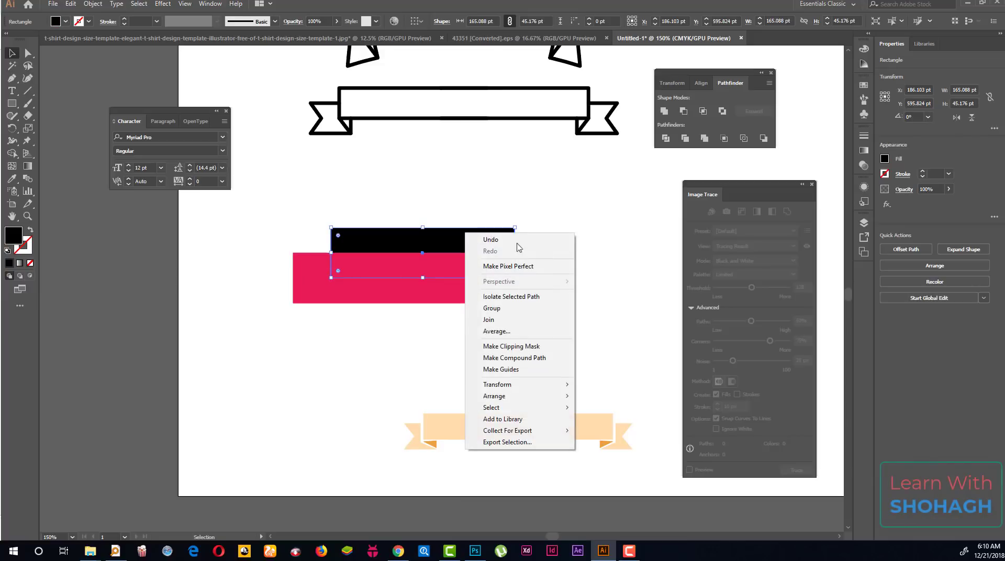
pyautogui.click(601, 395)
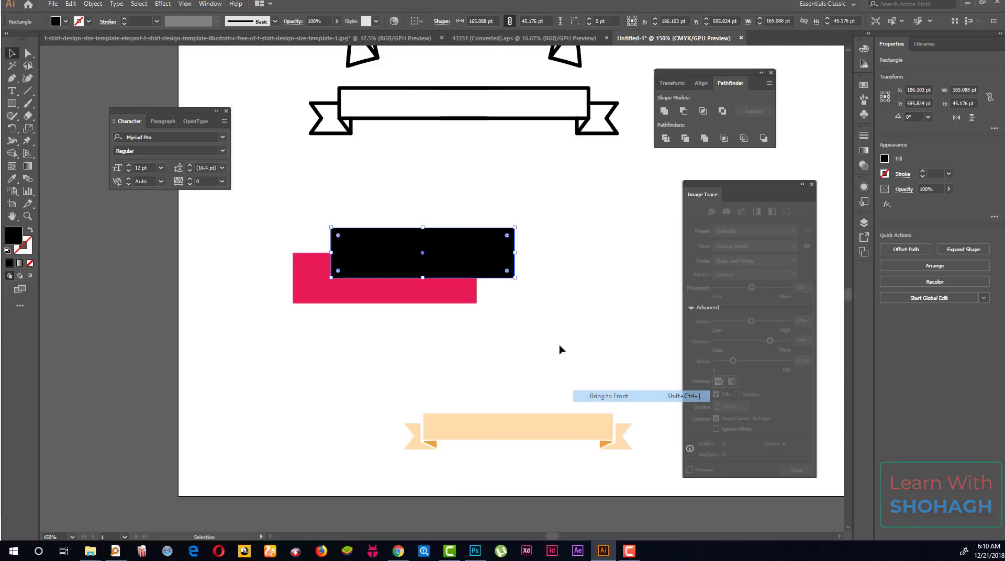
pyautogui.click(558, 348)
# Narrow the pink rectangle from its right side to about 55 pt wide.
pyautogui.click(465, 298)
pyautogui.moveTo(476, 278); pyautogui.dragTo(358, 283)
pyautogui.scroll(1, 347, 296)
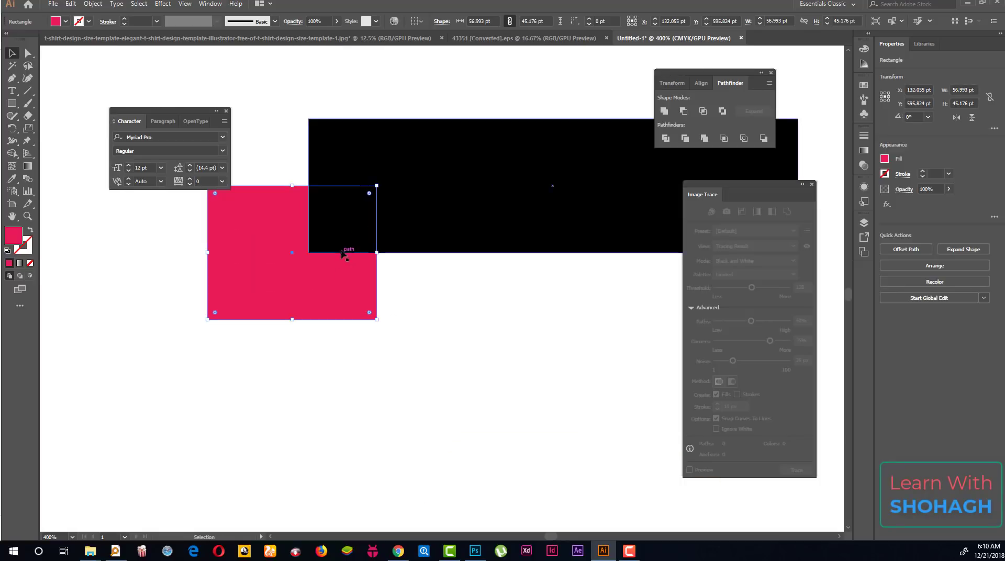
pyautogui.scroll(2, 346, 288)
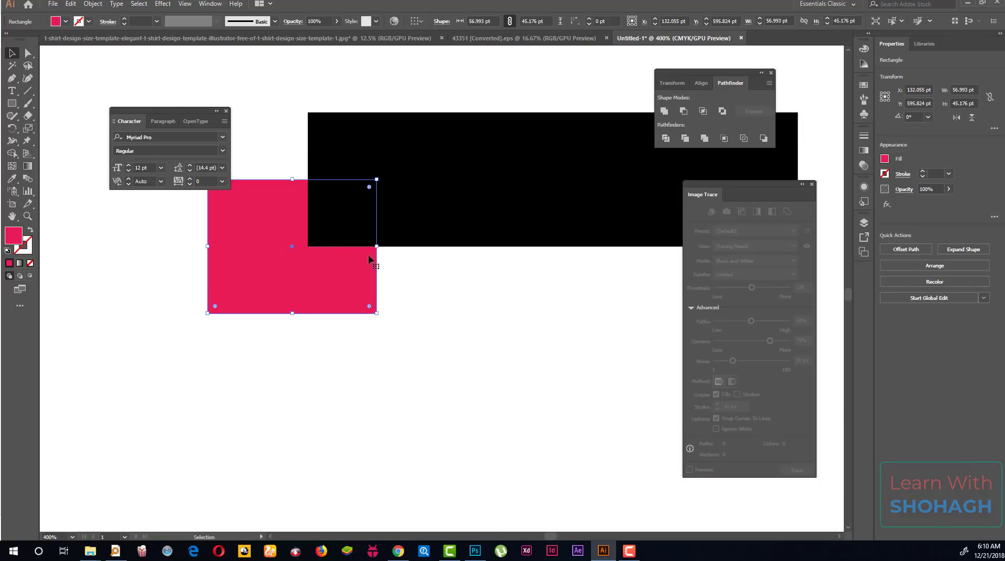
pyautogui.moveTo(377, 246); pyautogui.dragTo(372, 249)
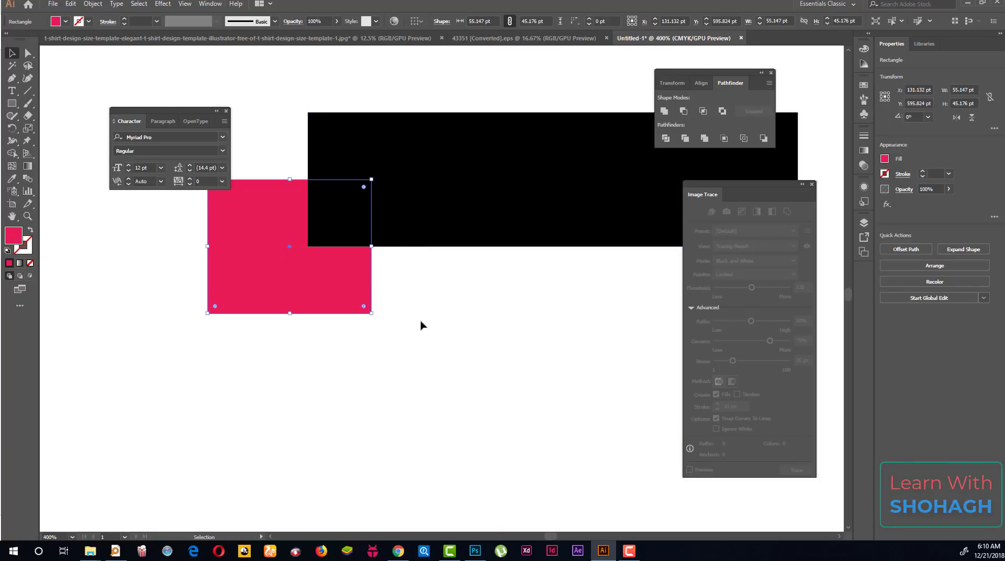
pyautogui.click(422, 325)
# Nudge the pink rectangle slightly upward under the black banner's left end.
pyautogui.click(287, 262)
pyautogui.scroll(-7, 366, 269)
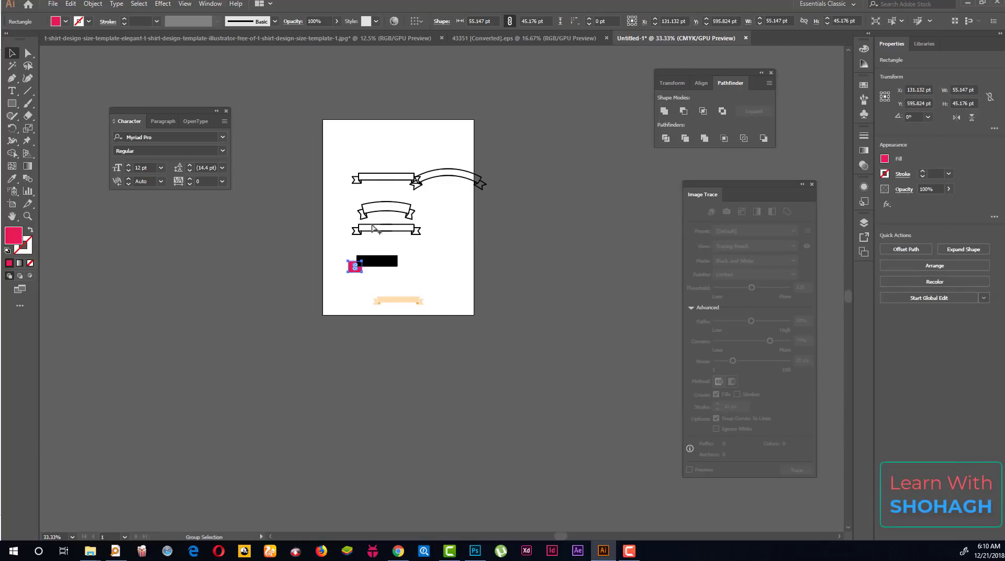
pyautogui.scroll(3, 372, 228)
pyautogui.scroll(1, 370, 231)
pyautogui.scroll(1, 369, 220)
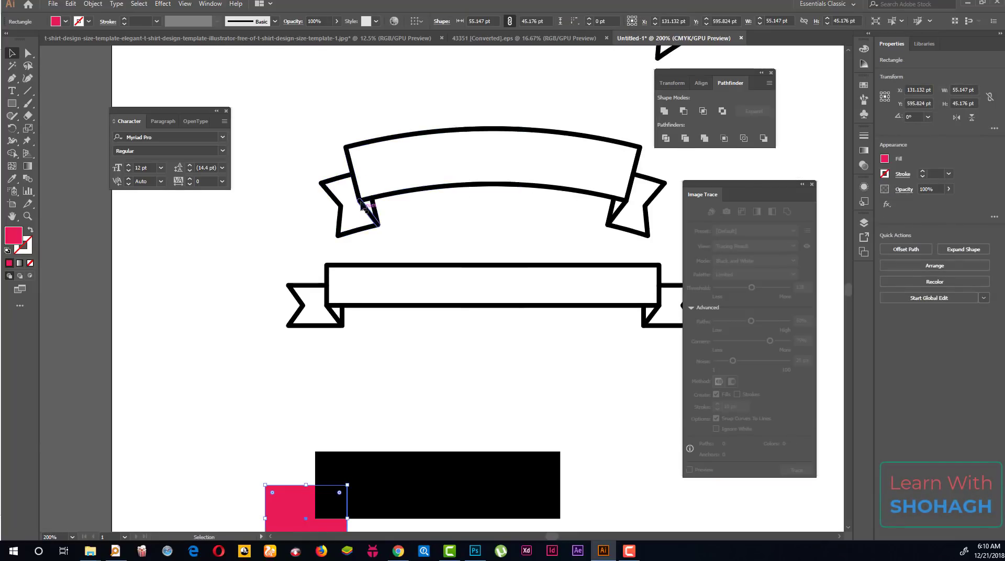
pyautogui.scroll(-3, 379, 303)
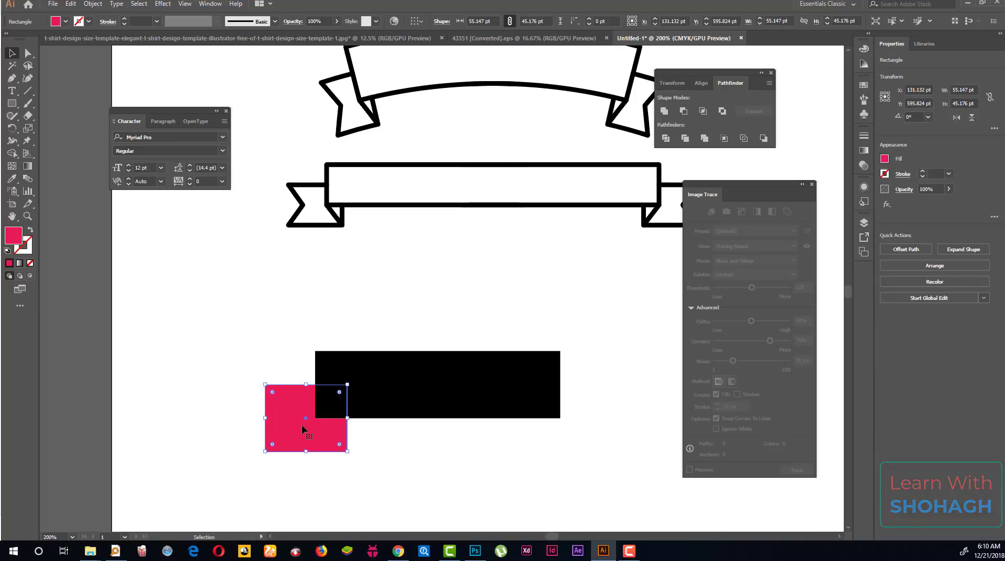
pyautogui.moveTo(298, 426); pyautogui.dragTo(304, 419)
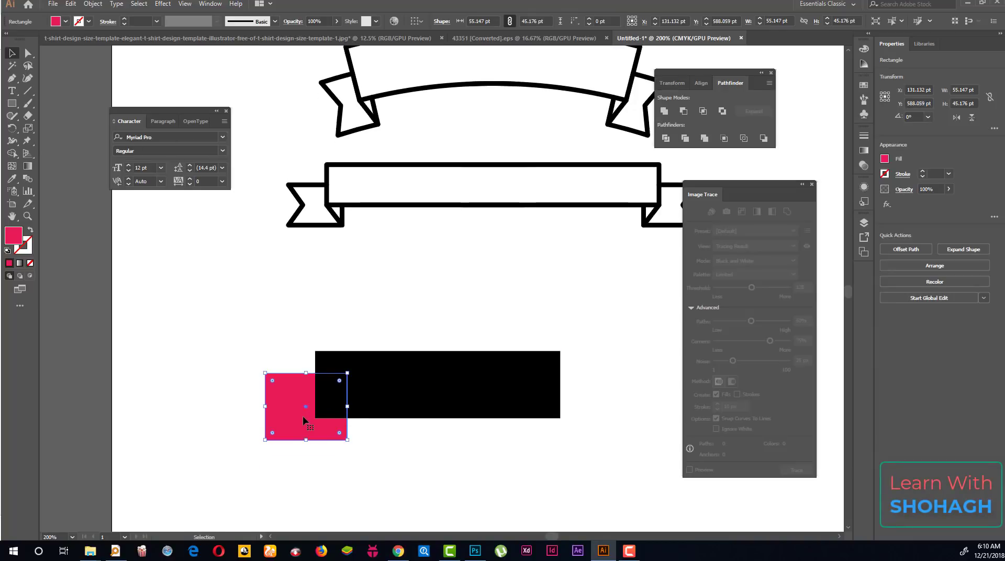
pyautogui.click(260, 408)
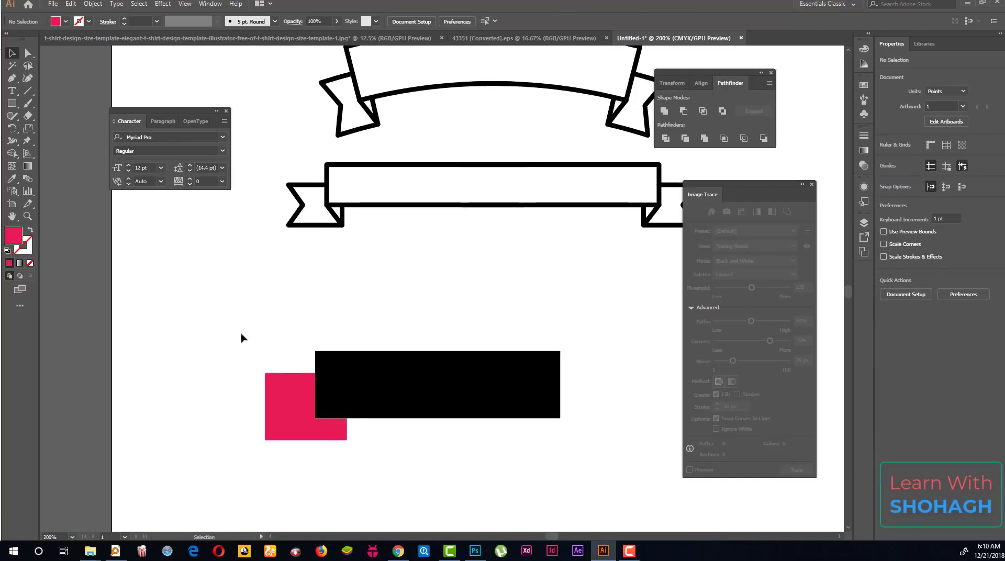
pyautogui.scroll(2, 332, 448)
pyautogui.click(316, 423)
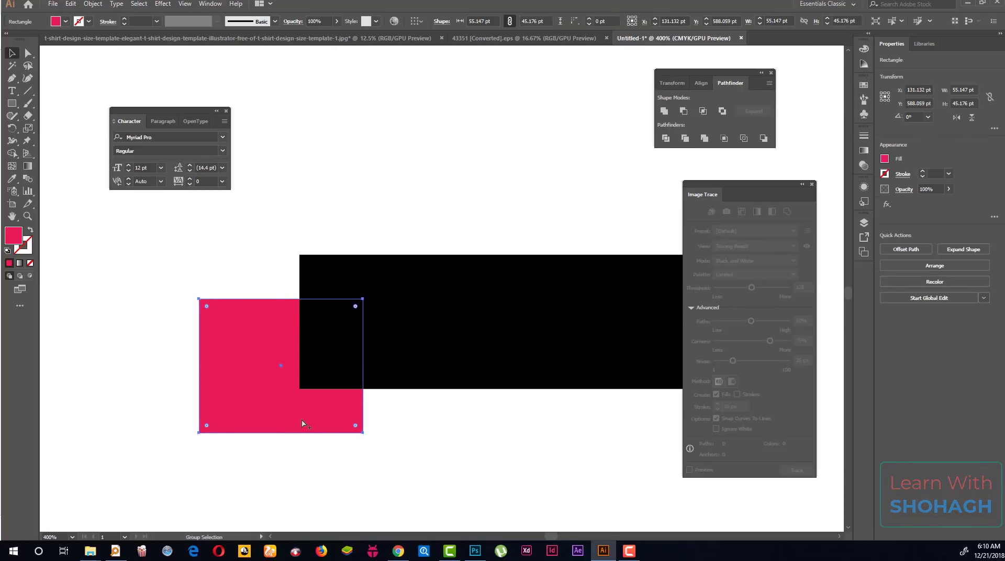
pyautogui.scroll(-4, 307, 423)
pyautogui.scroll(3, 286, 454)
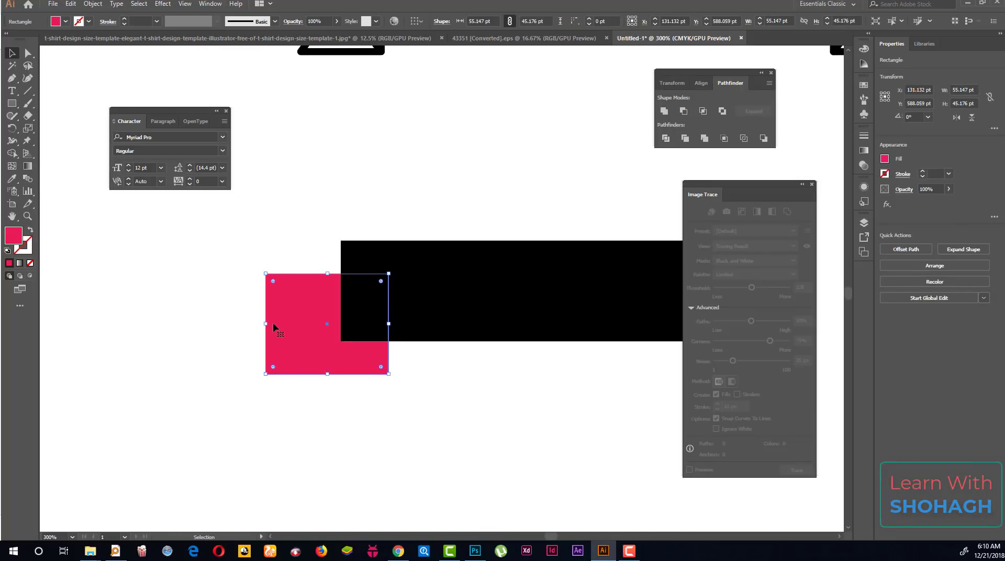
# Add an anchor point midway on the pink left edge and push it inward into a V notch.
pyautogui.click(12, 79)
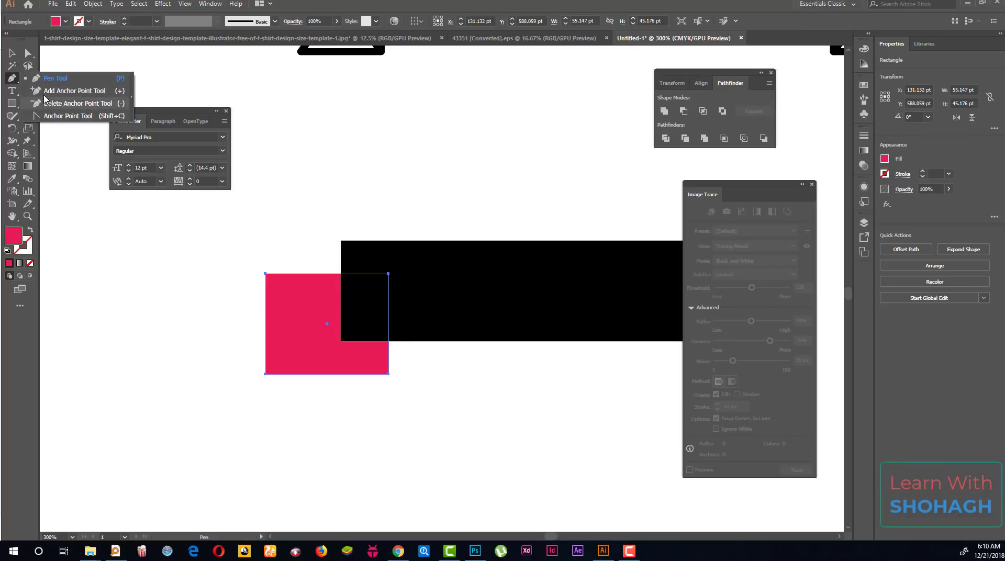
pyautogui.moveTo(19, 85); pyautogui.dragTo(63, 95)
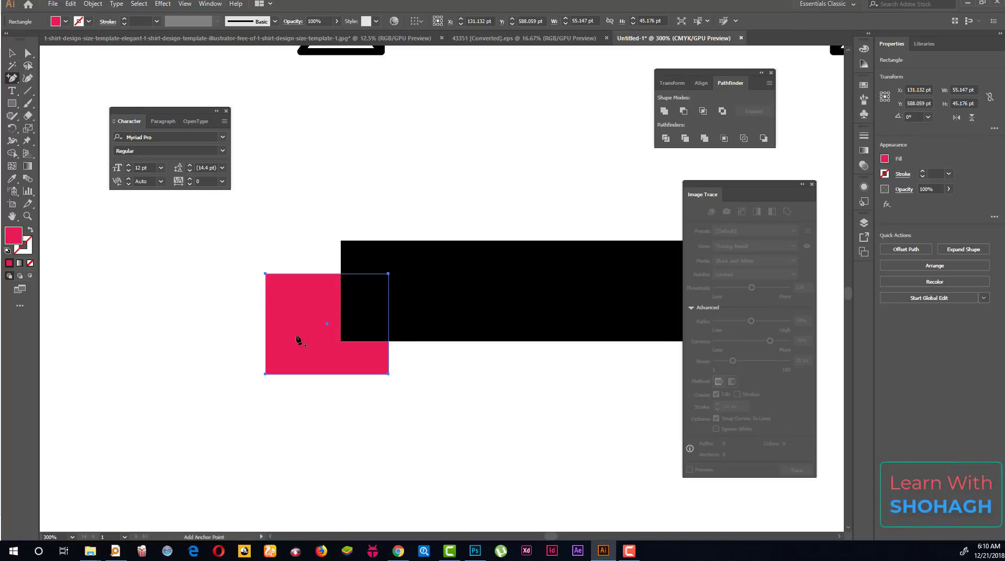
pyautogui.click(265, 324)
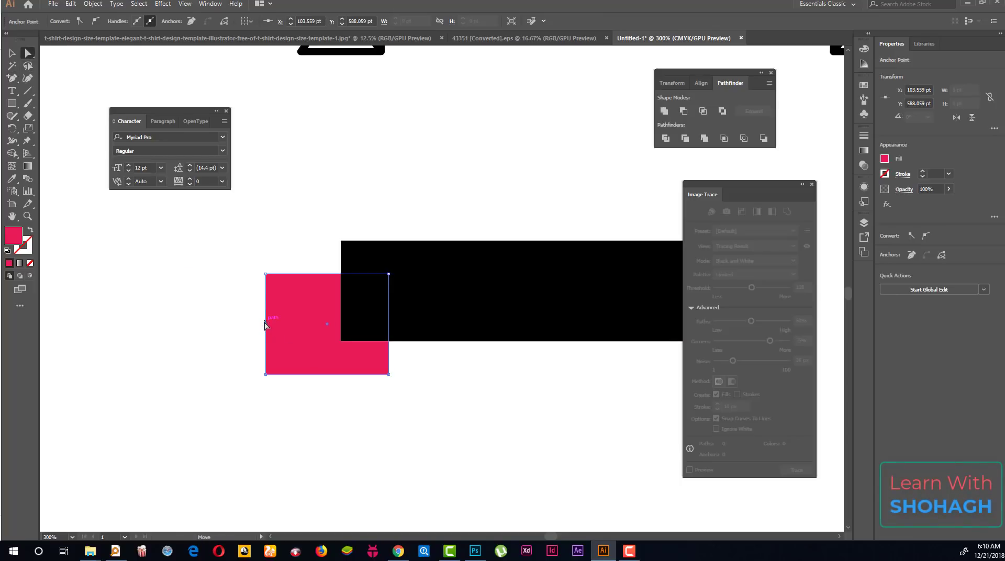
pyautogui.moveTo(266, 325); pyautogui.dragTo(293, 326)
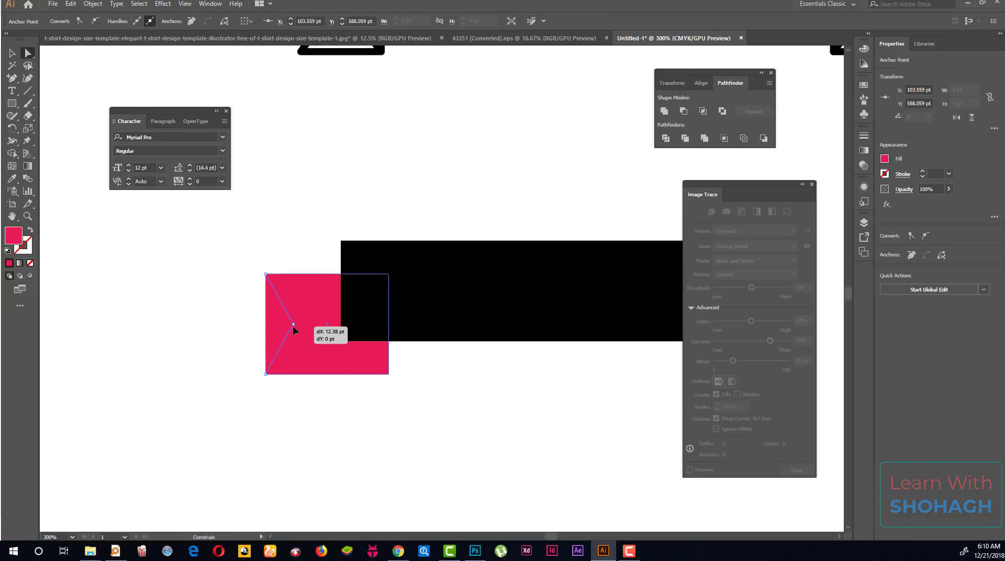
pyautogui.click(181, 325)
pyautogui.scroll(-2, 180, 324)
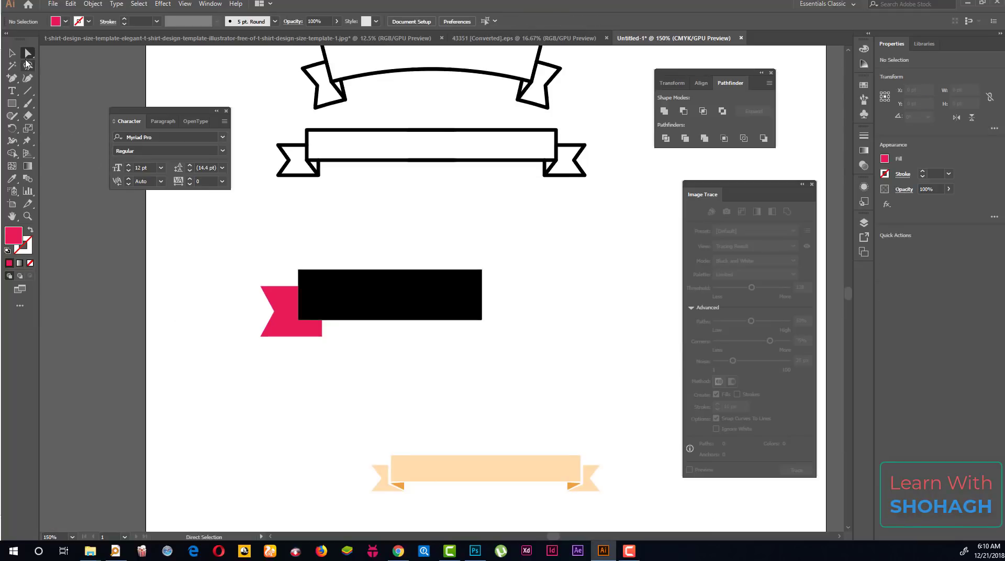
pyautogui.click(340, 298)
pyautogui.scroll(1, 308, 314)
# Select the black rectangle, undoing an accidental corner rounding along the way.
pyautogui.scroll(1, 309, 314)
pyautogui.click(243, 278)
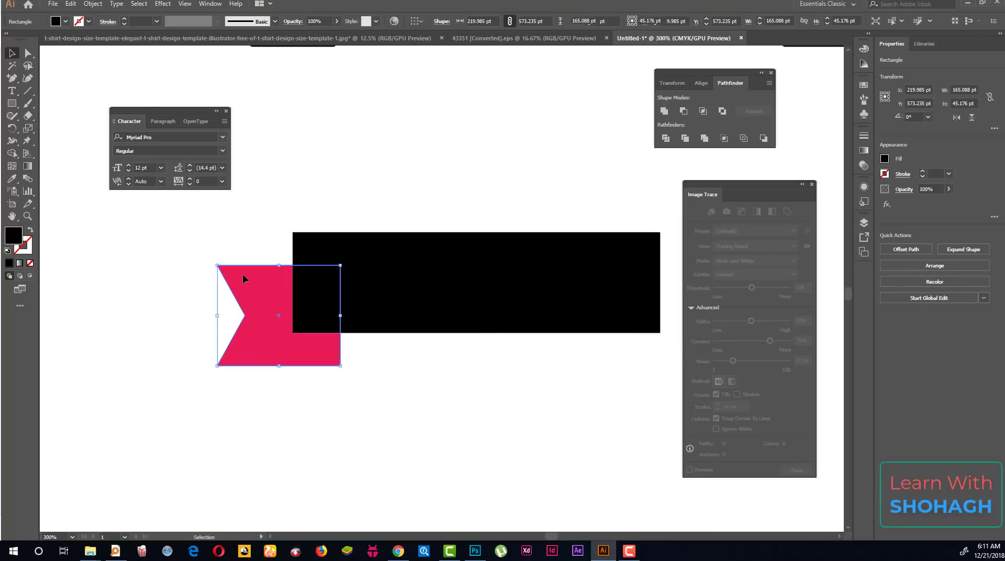
pyautogui.click(372, 264)
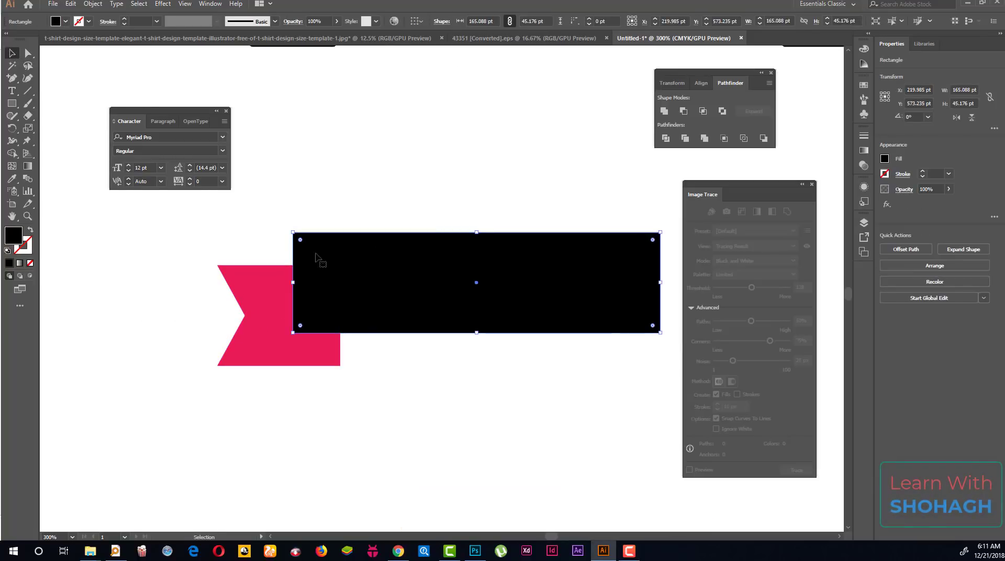
pyautogui.moveTo(301, 241); pyautogui.dragTo(314, 253)
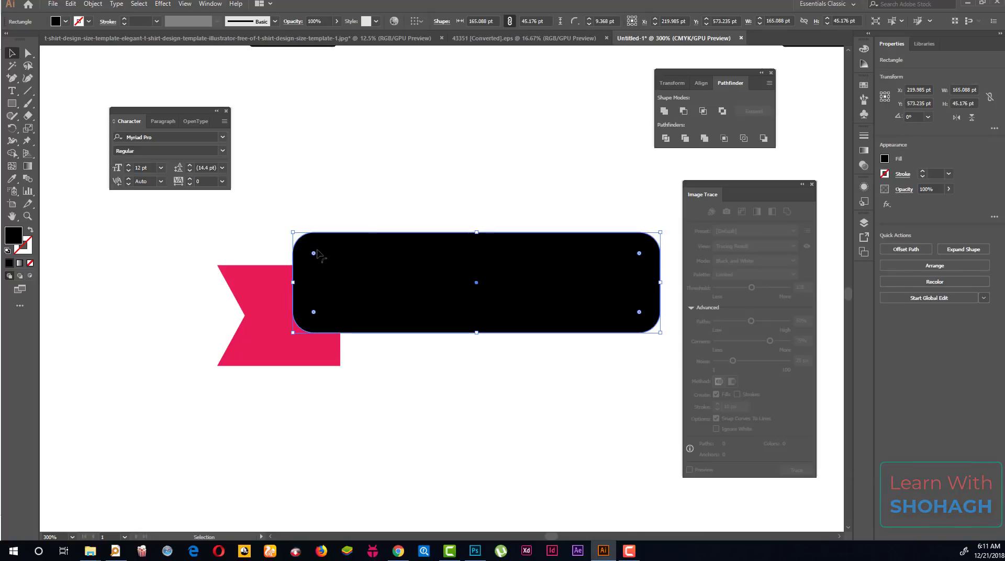
pyautogui.hotkey('ctrl', 'z')
pyautogui.click(348, 395)
pyautogui.click(265, 334)
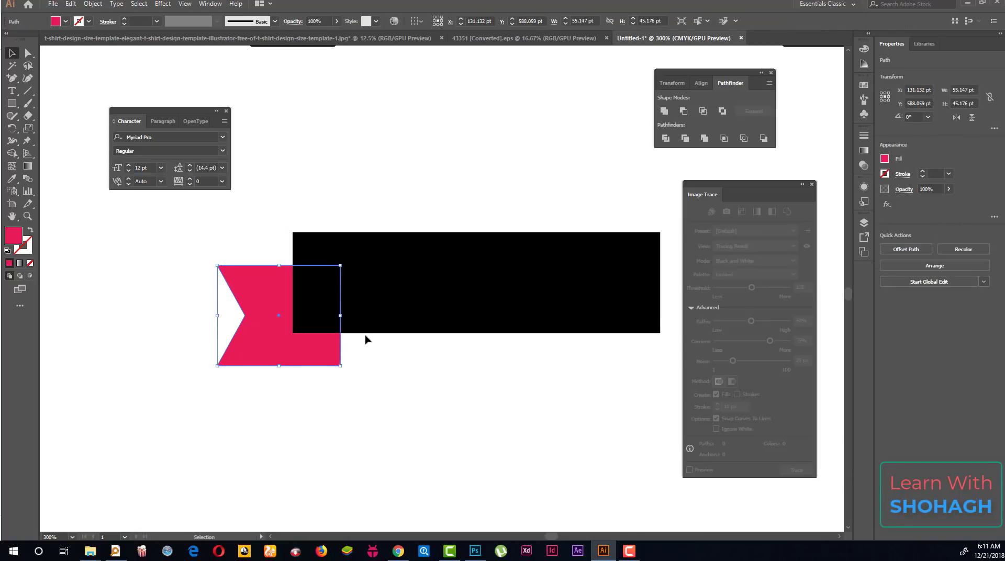
pyautogui.click(400, 280)
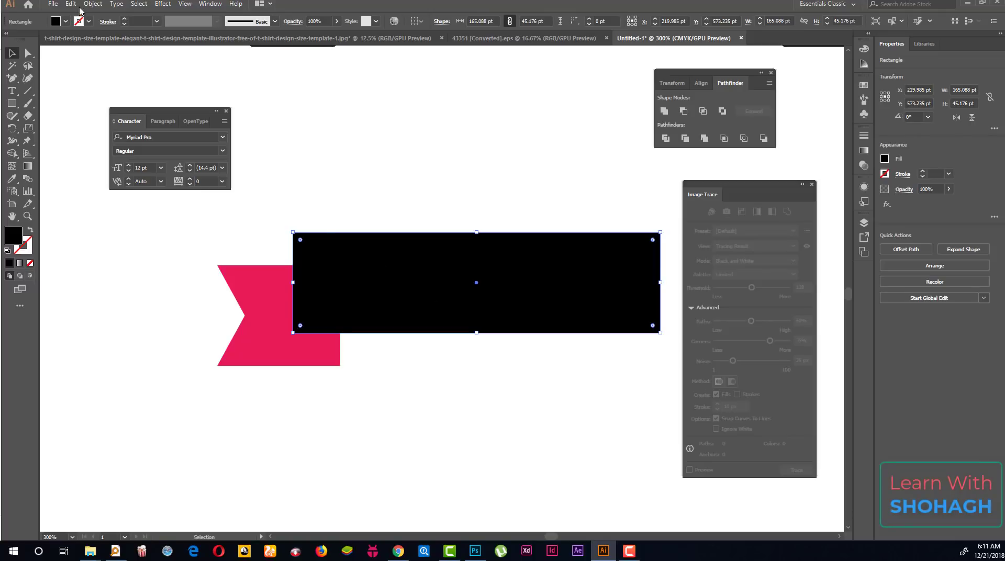
# Create a 5 pt Offset Path copy of the black rectangle.
pyautogui.click(78, 5)
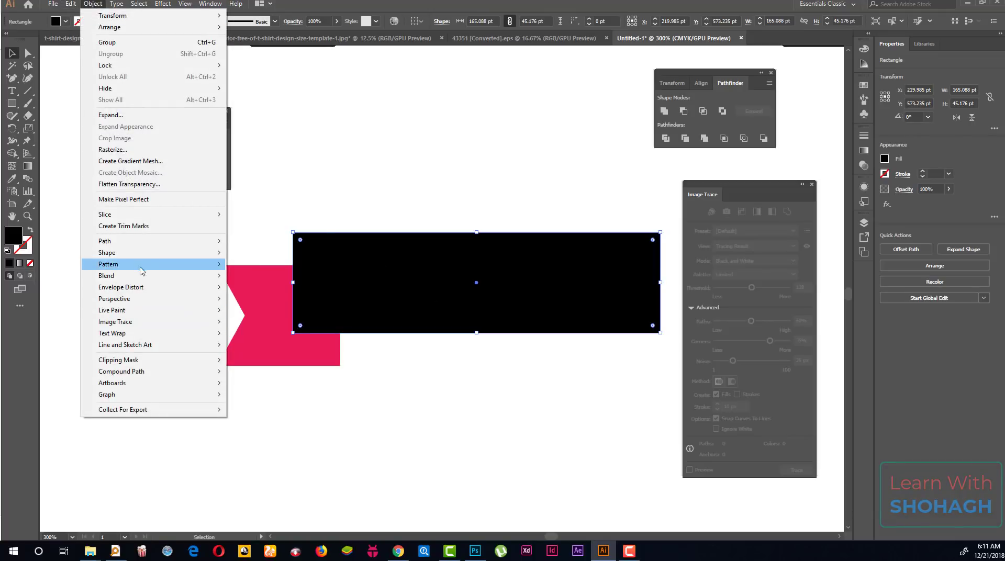
pyautogui.moveTo(150, 241)
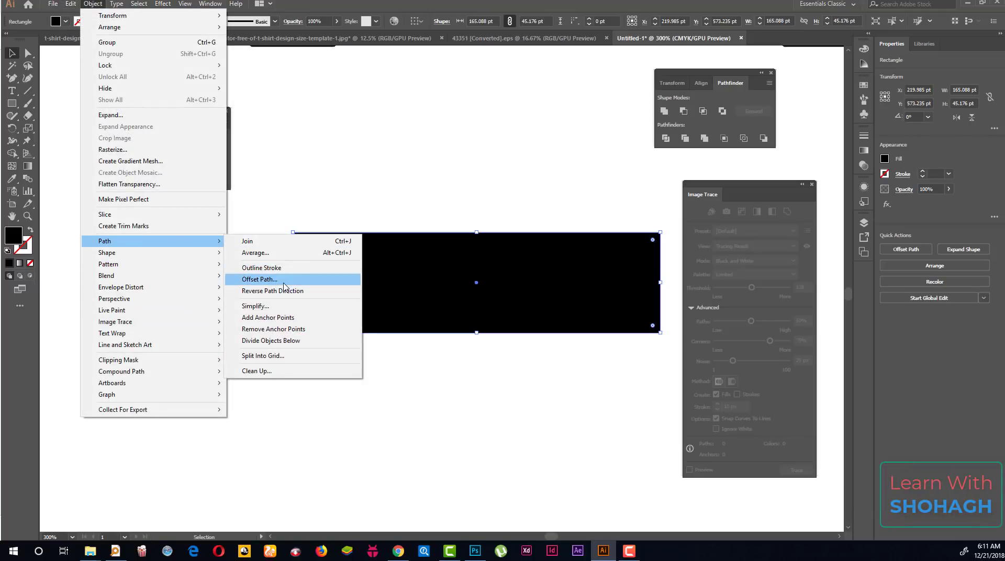
pyautogui.click(284, 281)
pyautogui.click(175, 237)
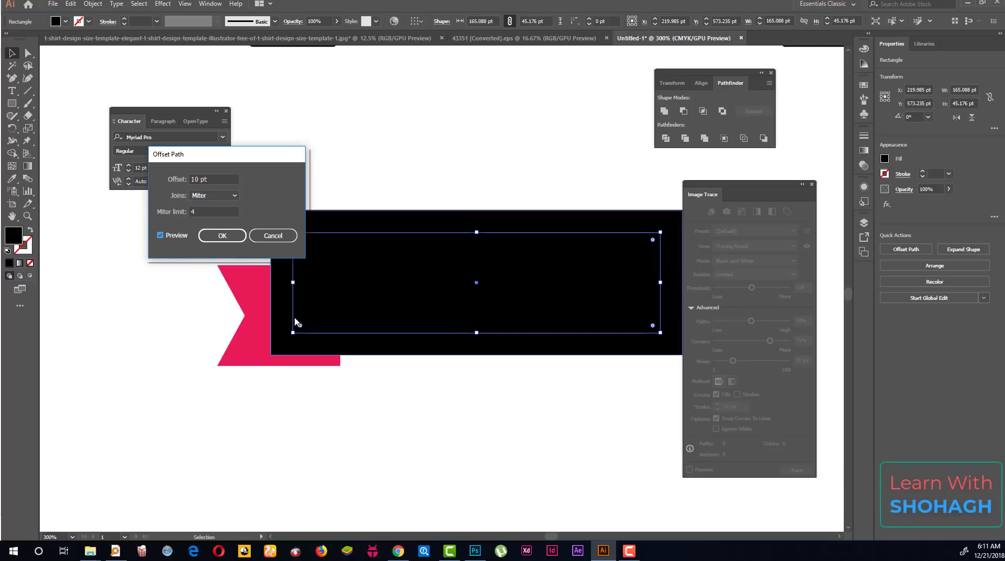
pyautogui.doubleClick(224, 179)
pyautogui.write('4')
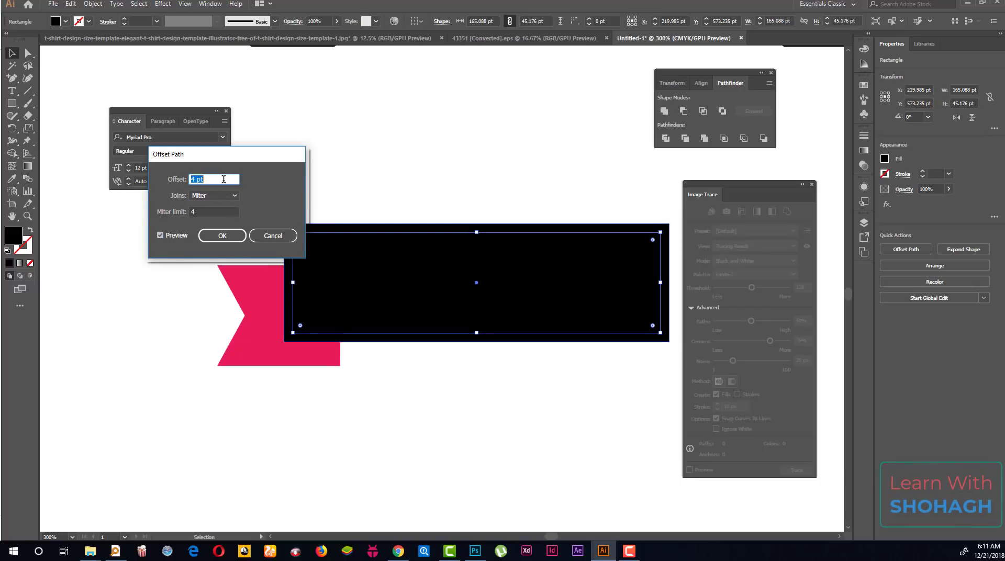
pyautogui.press('Up')
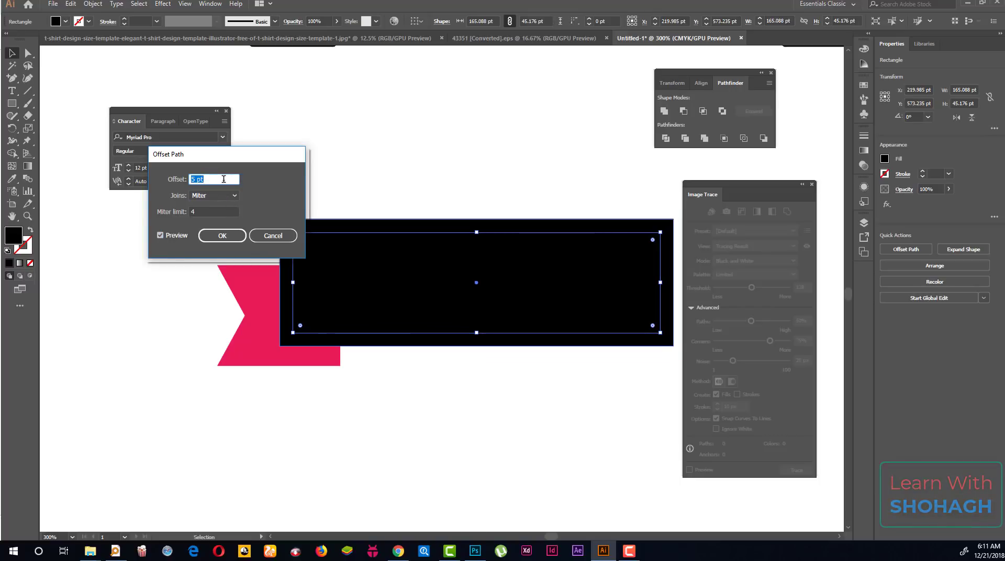
pyautogui.press('Down')
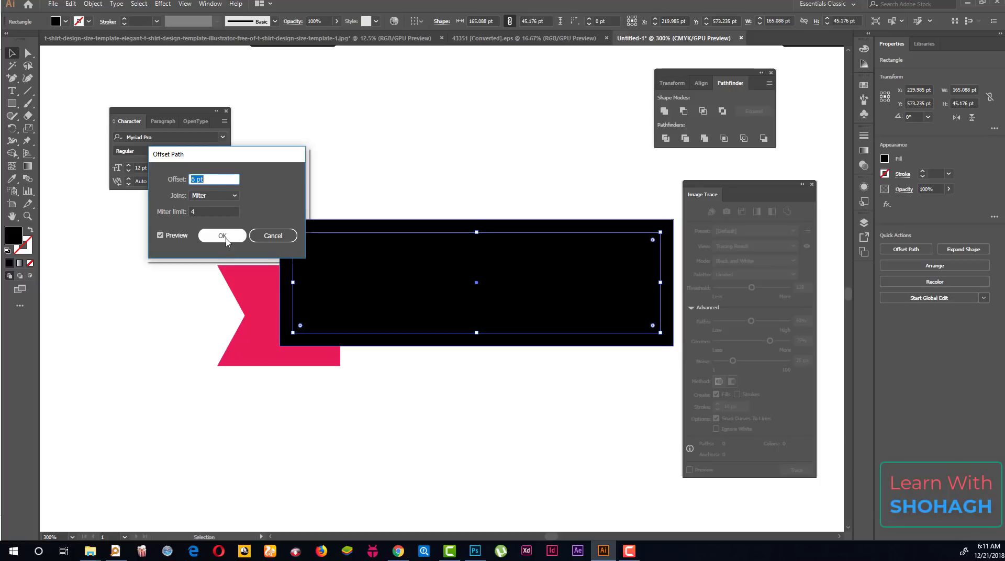
pyautogui.click(222, 235)
# Undo the first offset copy and make a fresh 5 pt Offset Path of the black rectangle.
pyautogui.keyDown('shift'); pyautogui.click(253, 287); pyautogui.keyUp('shift')
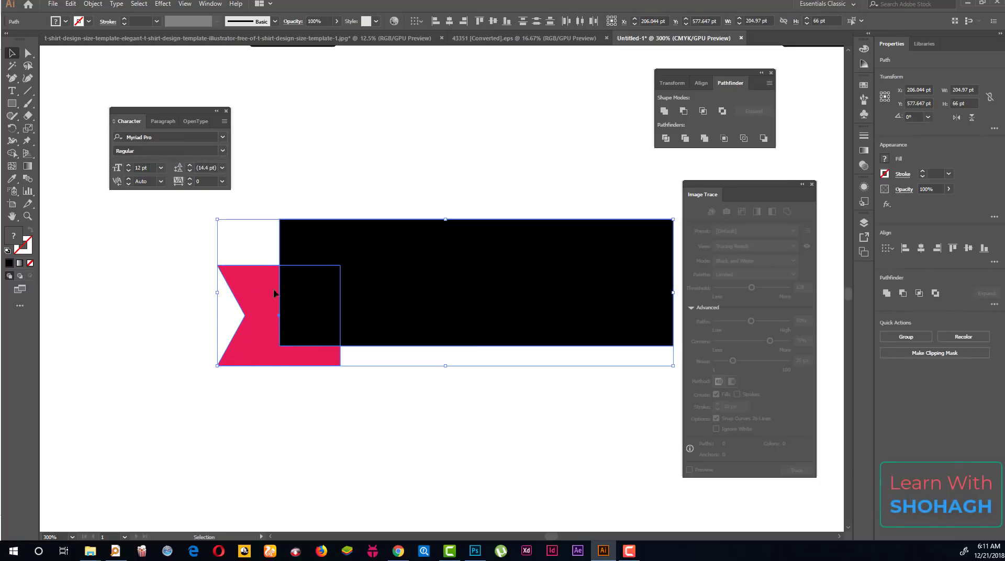
pyautogui.click(478, 184)
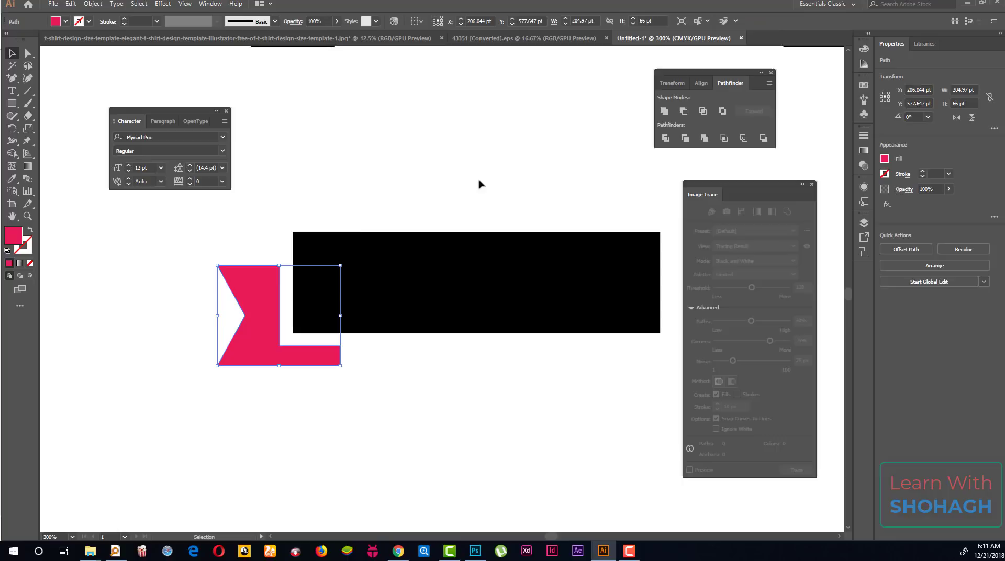
pyautogui.click(403, 298)
pyautogui.press('a')
pyautogui.hotkey('ctrl', 'z')
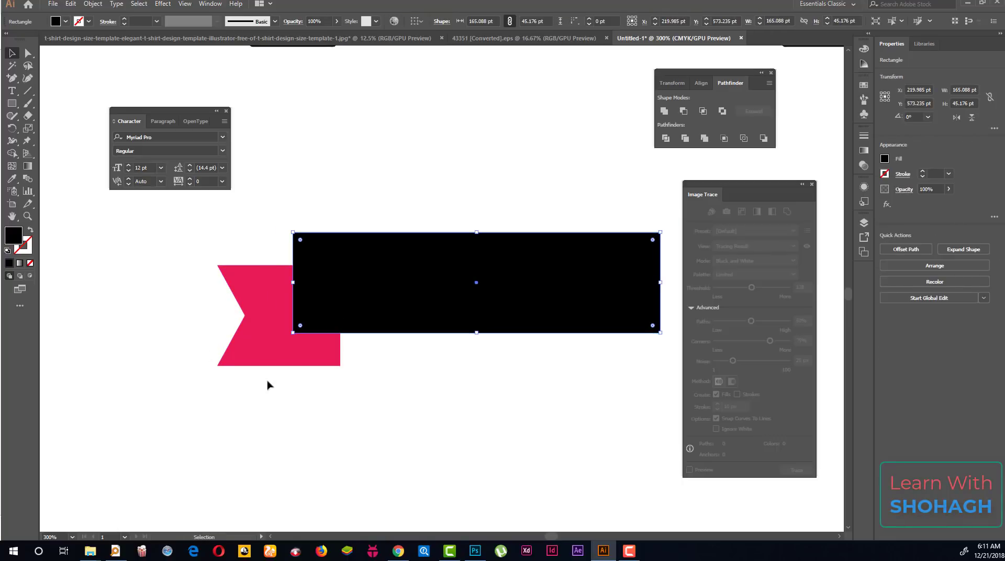
pyautogui.press('v')
pyautogui.click(93, 3)
pyautogui.moveTo(105, 241)
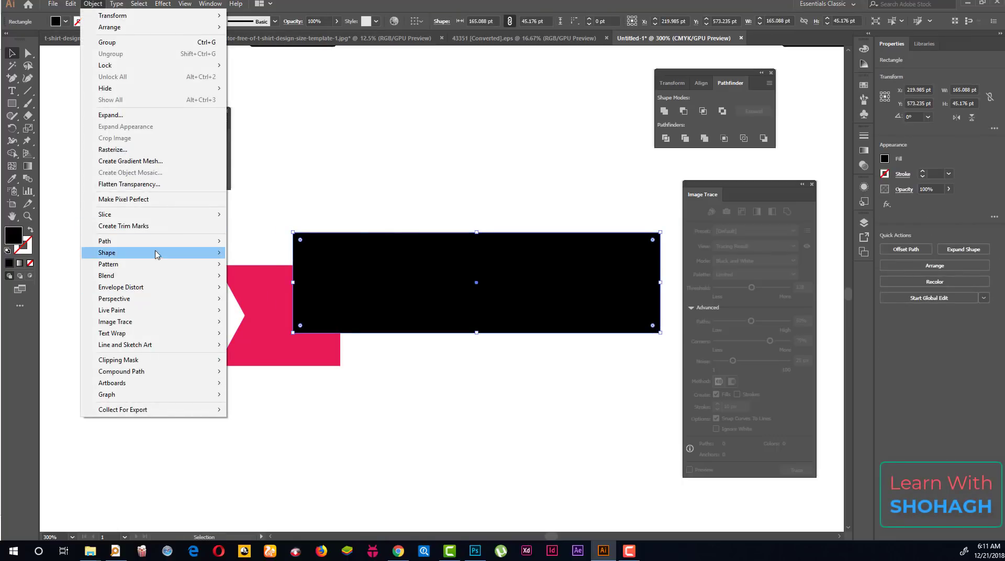
pyautogui.click(260, 279)
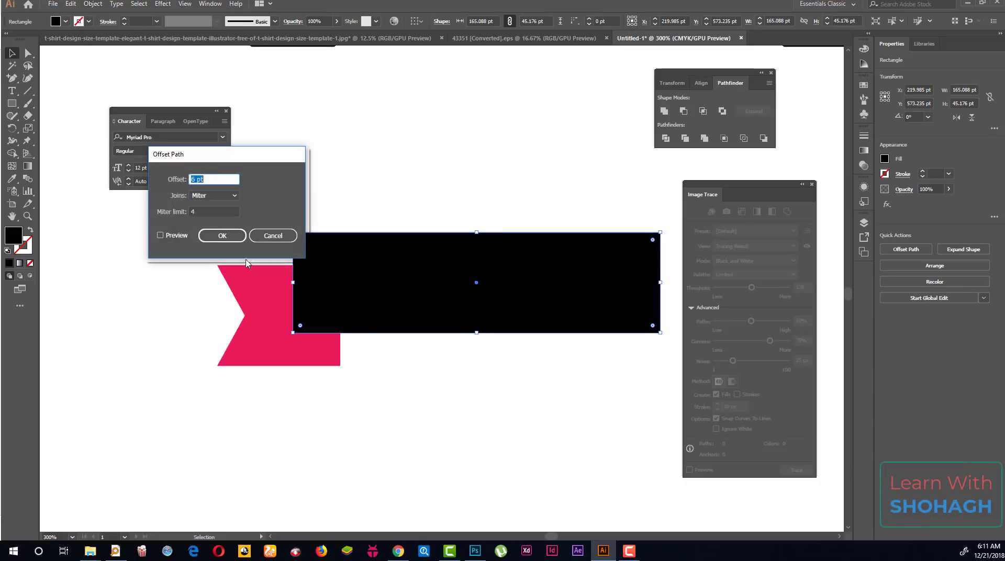
pyautogui.click(160, 235)
pyautogui.click(226, 179)
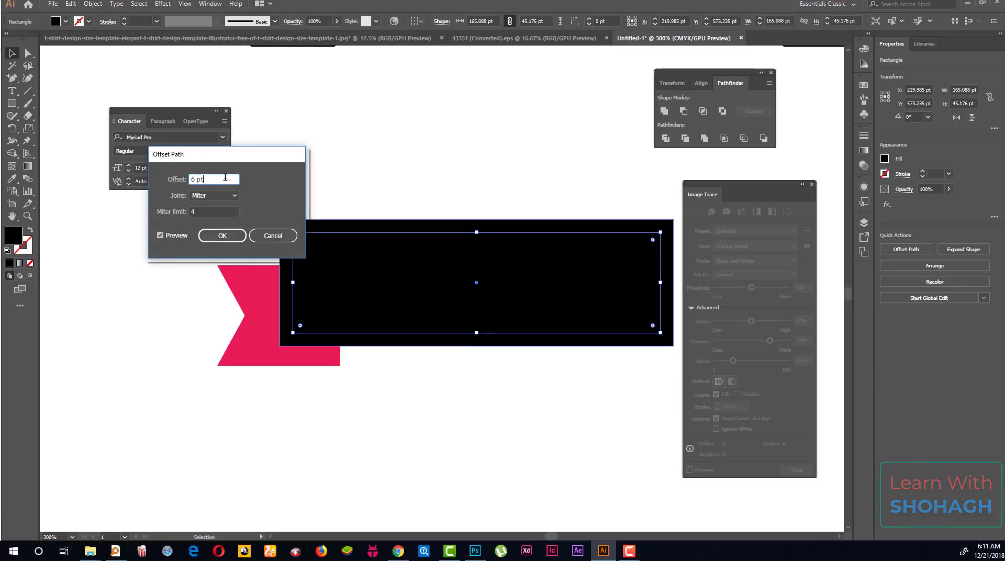
pyautogui.press('Down')
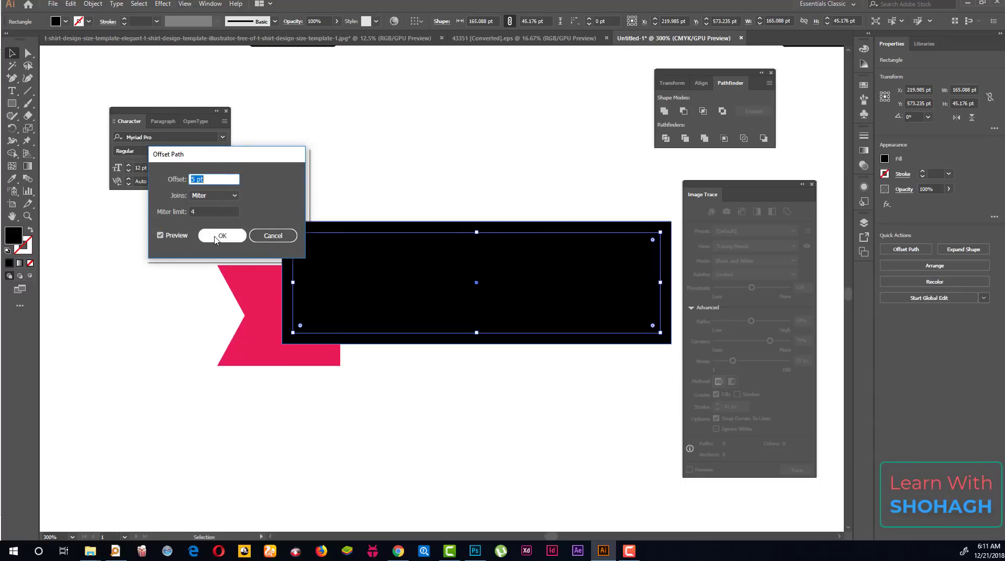
pyautogui.click(222, 235)
# Subtract the enlarged rectangle from the pink tail with Pathfinder Minus Front.
pyautogui.keyDown('shift'); pyautogui.click(267, 300); pyautogui.keyUp('shift')
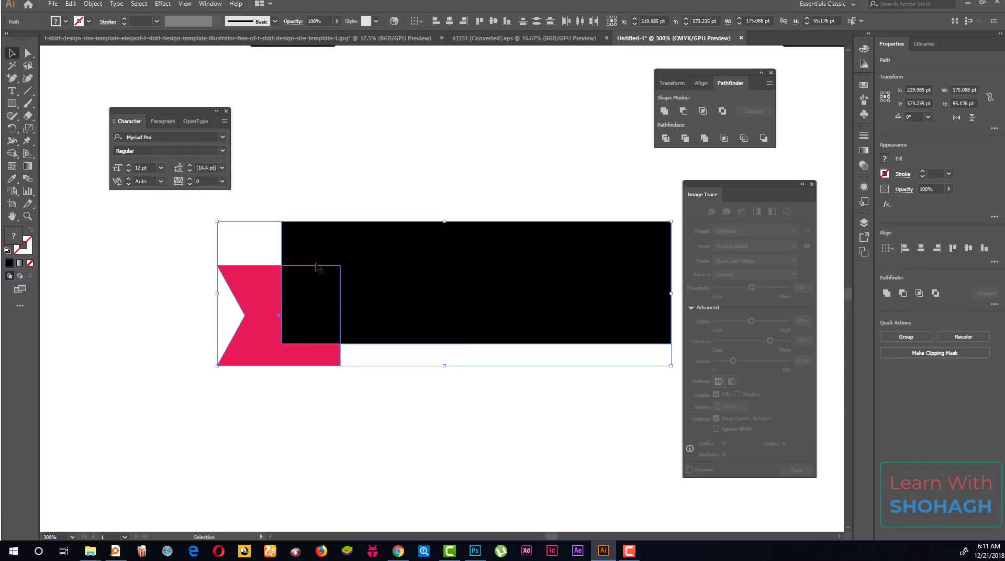
pyautogui.click(683, 112)
pyautogui.click(347, 190)
pyautogui.hotkey('ctrl', '-')
pyautogui.hotkey('ctrl', '-')
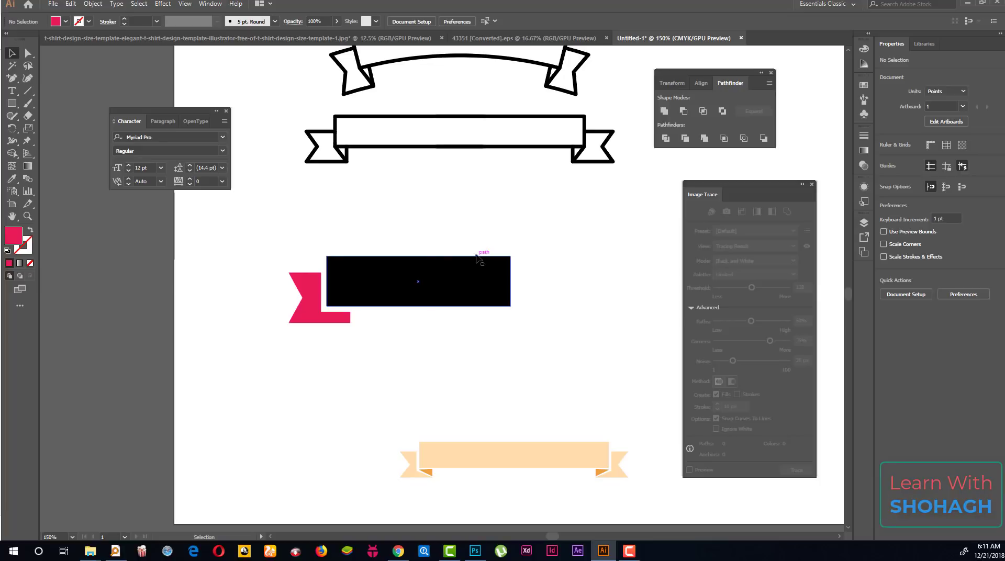
# Drag the pink tail's top-right anchor down to its bottom-right corner, tapering the lower arm.
pyautogui.press('ctrl')
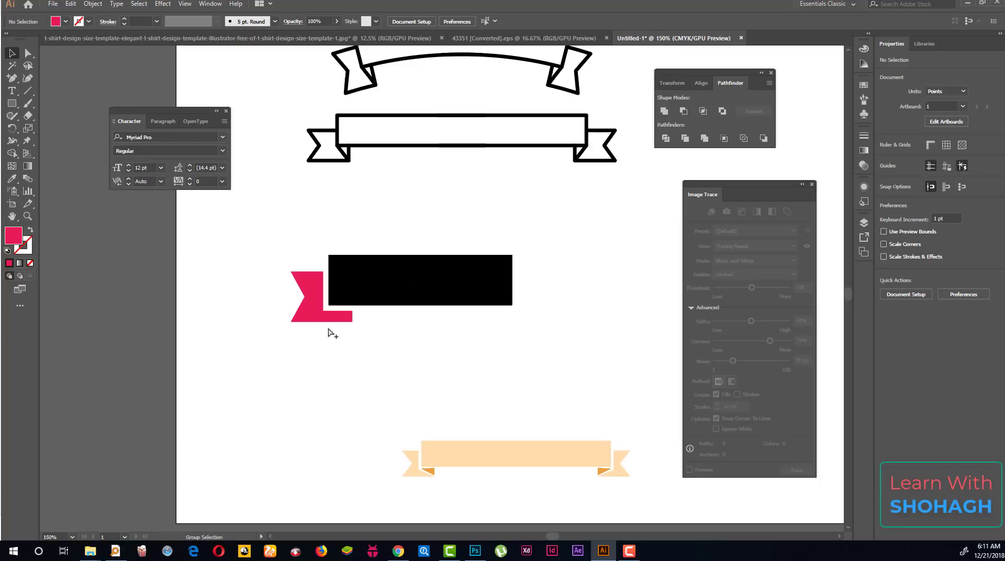
pyautogui.scroll(3, 321, 319)
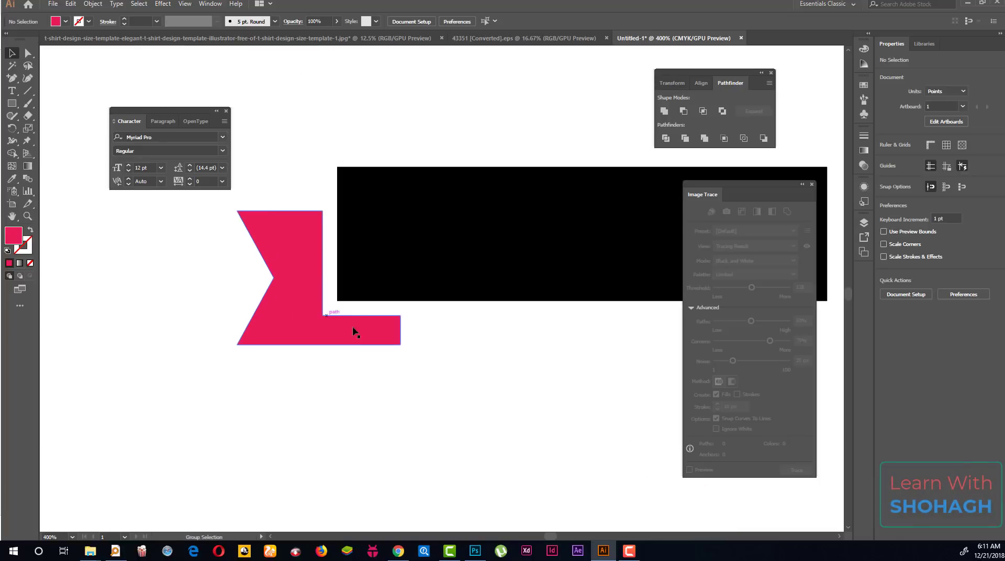
pyautogui.click(369, 332)
pyautogui.click(28, 54)
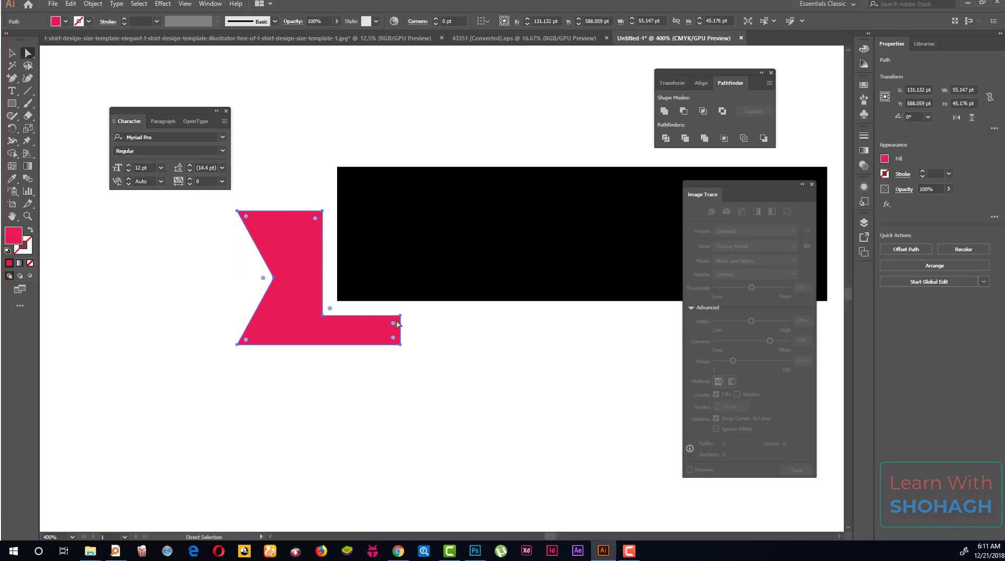
pyautogui.moveTo(401, 316); pyautogui.dragTo(401, 344)
pyautogui.click(158, 226)
pyautogui.click(11, 53)
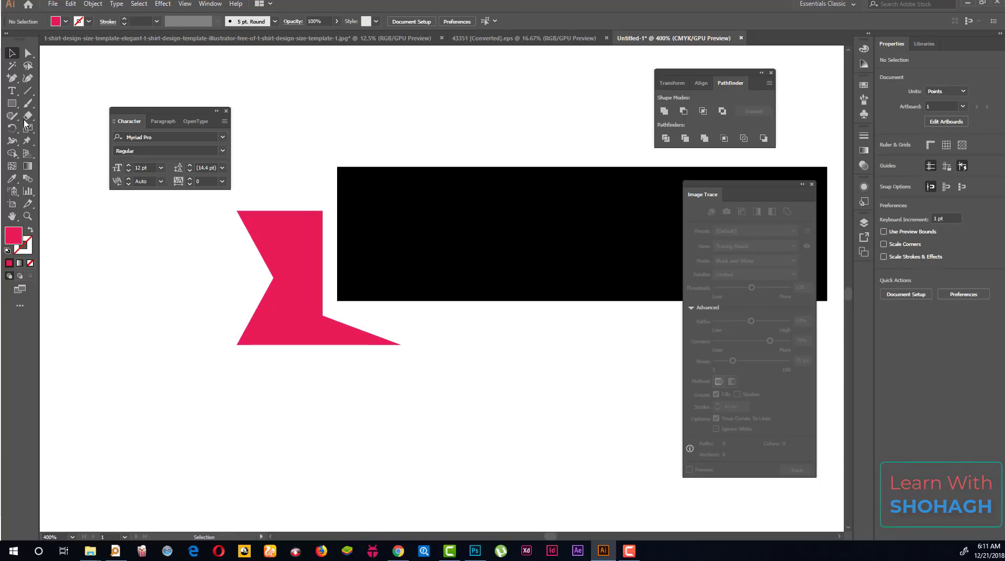
# Create a pink three-sided polygon triangle on the canvas.
pyautogui.moveTo(14, 106); pyautogui.dragTo(49, 140)
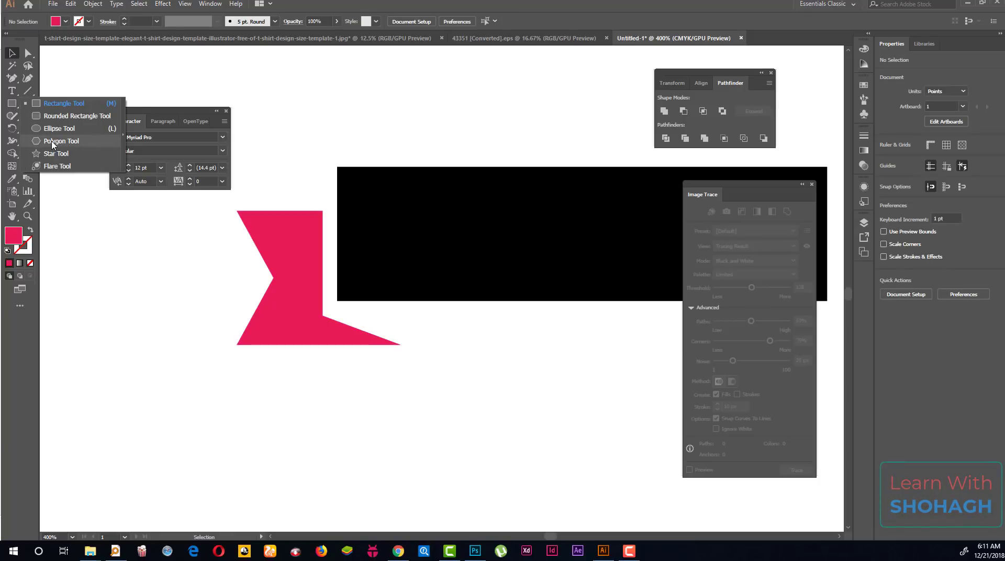
pyautogui.click(472, 341)
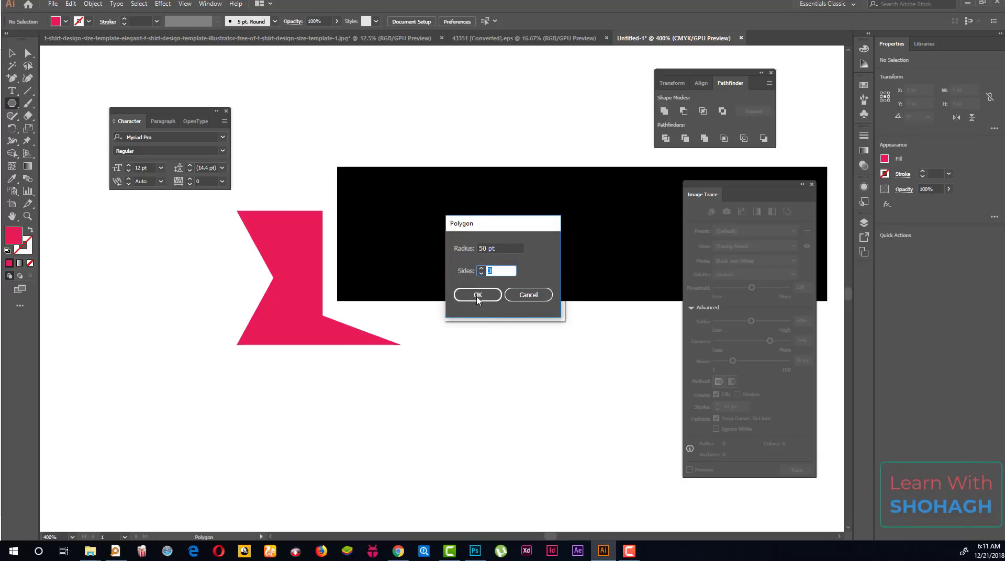
pyautogui.click(478, 295)
pyautogui.click(28, 53)
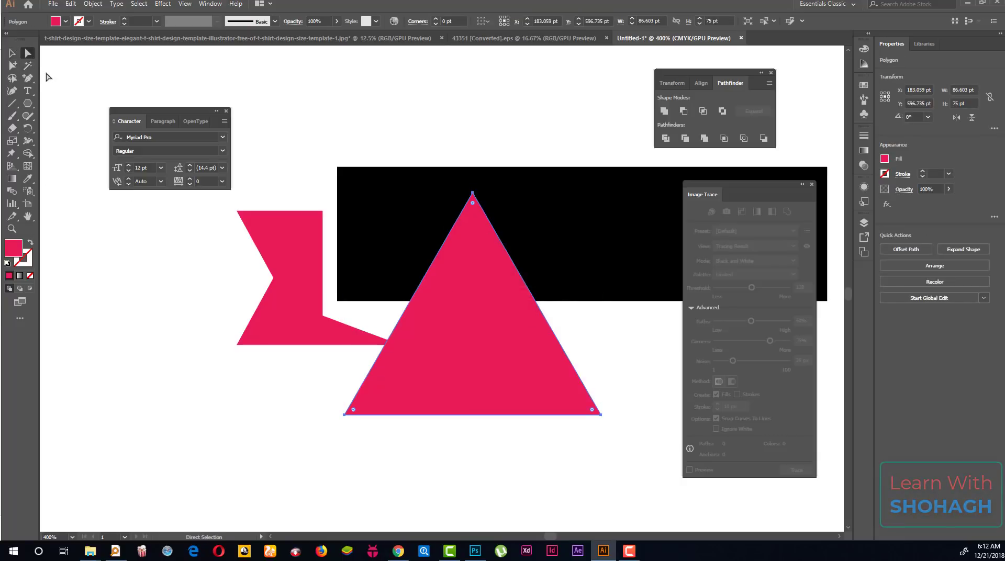
pyautogui.click(12, 52)
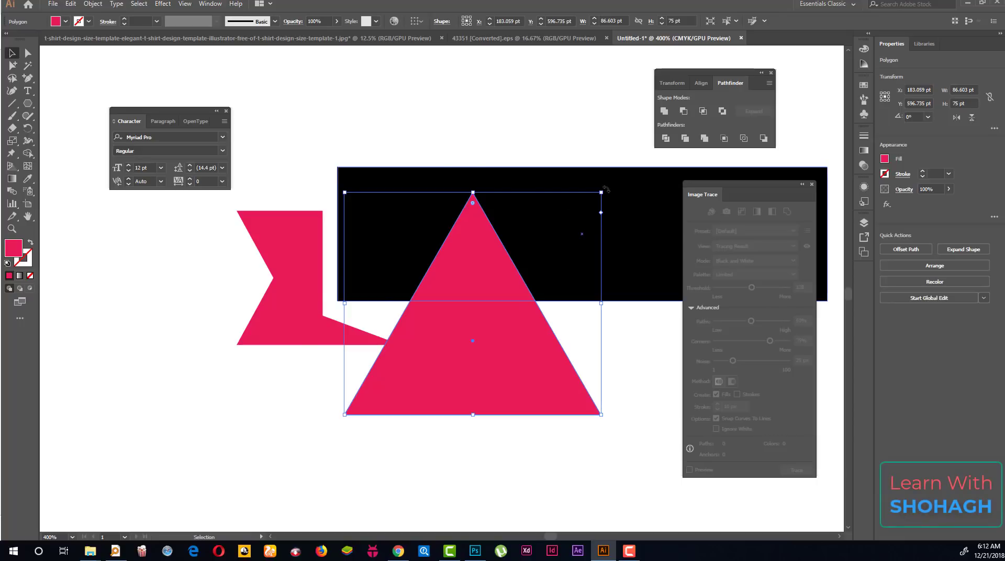
# Rotate the triangle 90° to point left, flatten it, and tuck it against the tail junction.
pyautogui.moveTo(605, 189); pyautogui.dragTo(351, 253)
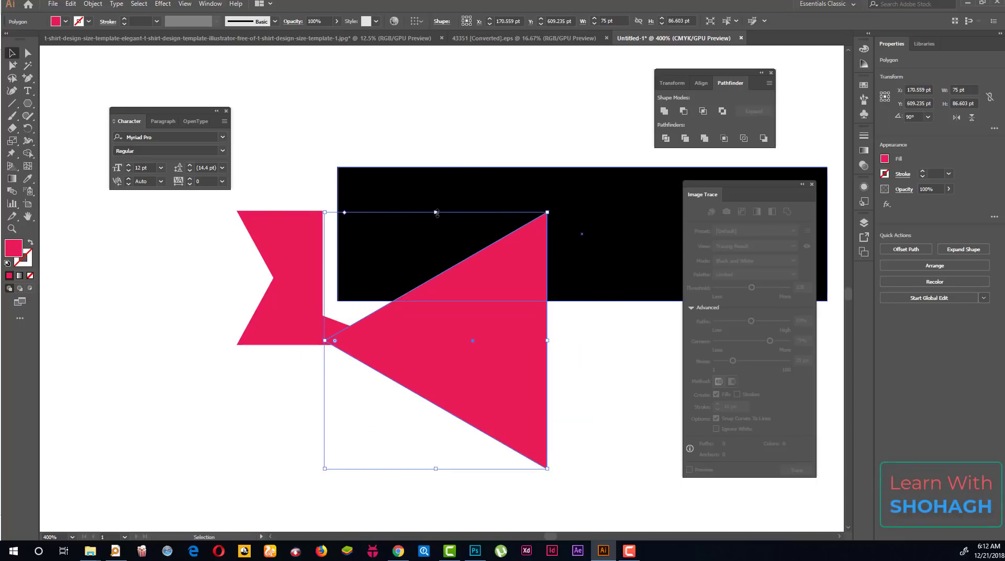
pyautogui.moveTo(436, 213); pyautogui.dragTo(436, 291)
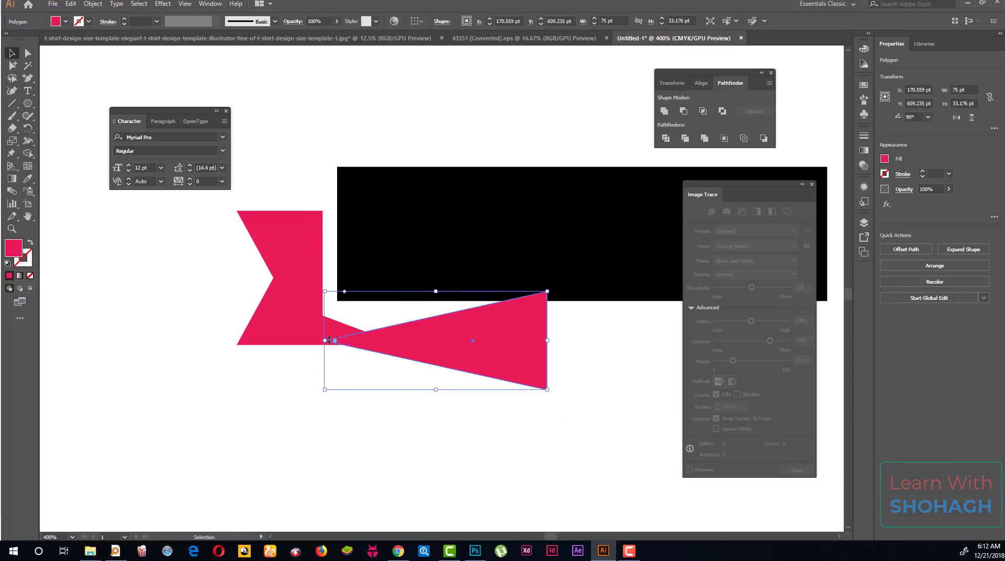
pyautogui.moveTo(324, 341); pyautogui.dragTo(435, 341)
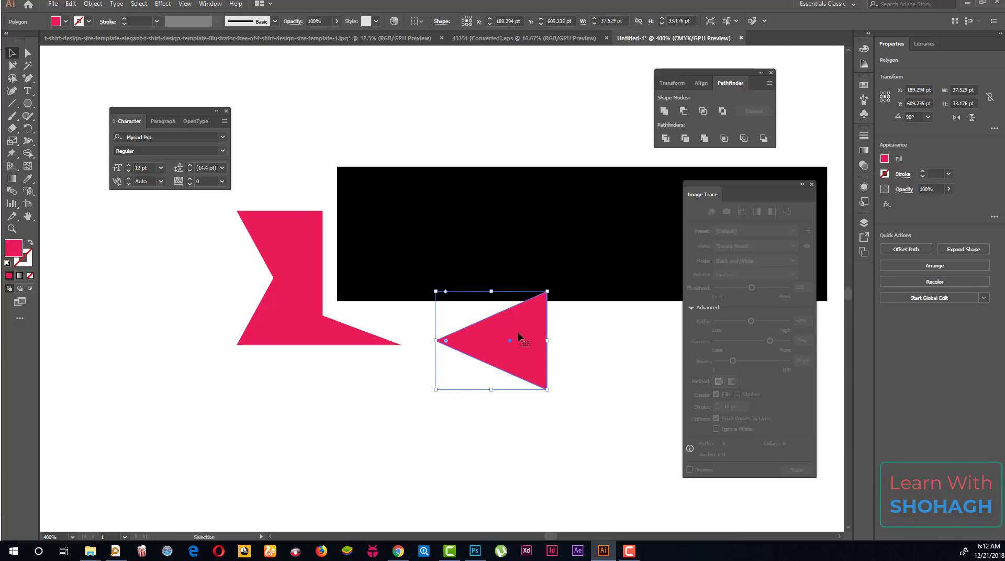
pyautogui.moveTo(517, 331); pyautogui.dragTo(419, 335)
pyautogui.scroll(2, 400, 324)
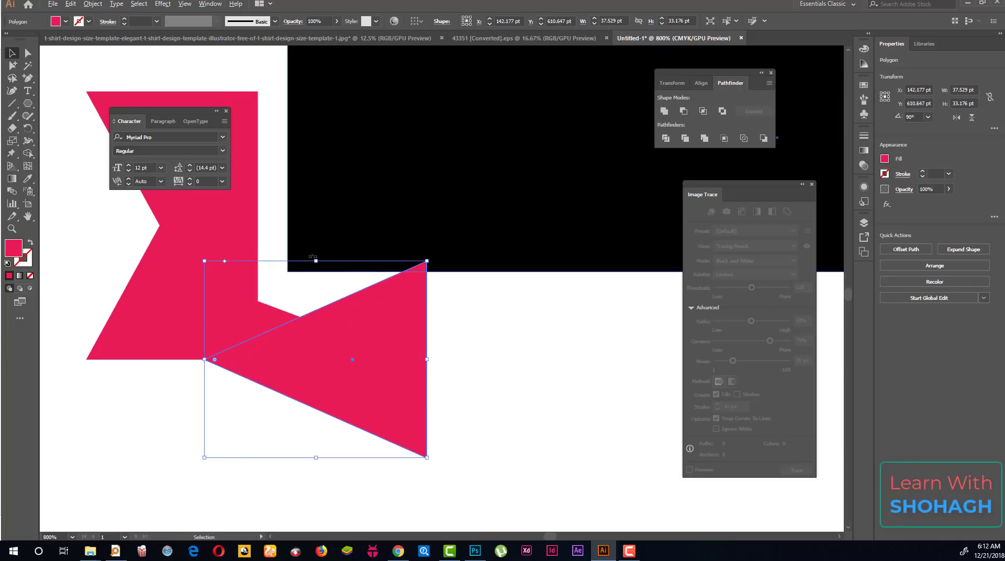
pyautogui.moveTo(316, 261); pyautogui.dragTo(315, 310)
pyautogui.moveTo(395, 369); pyautogui.dragTo(388, 331)
pyautogui.scroll(2, 397, 330)
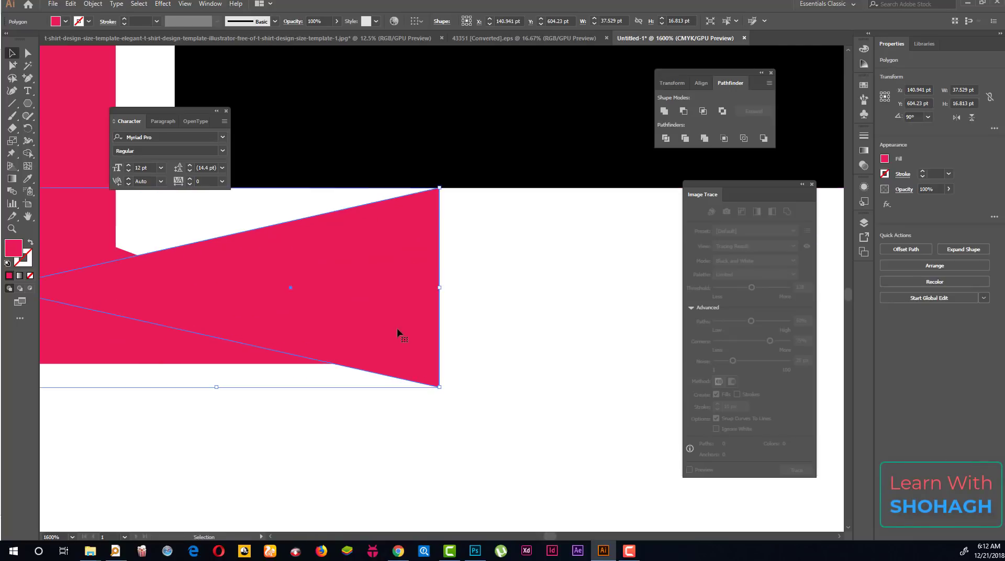
# Fill the small triangle with blue from the Color Picker.
pyautogui.doubleClick(12, 252)
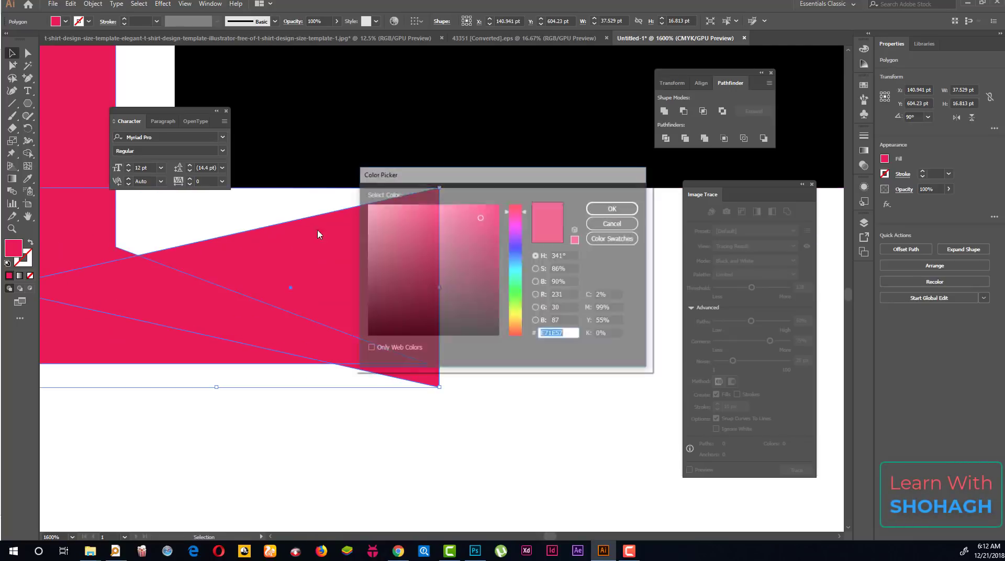
pyautogui.click(519, 258)
pyautogui.click(613, 207)
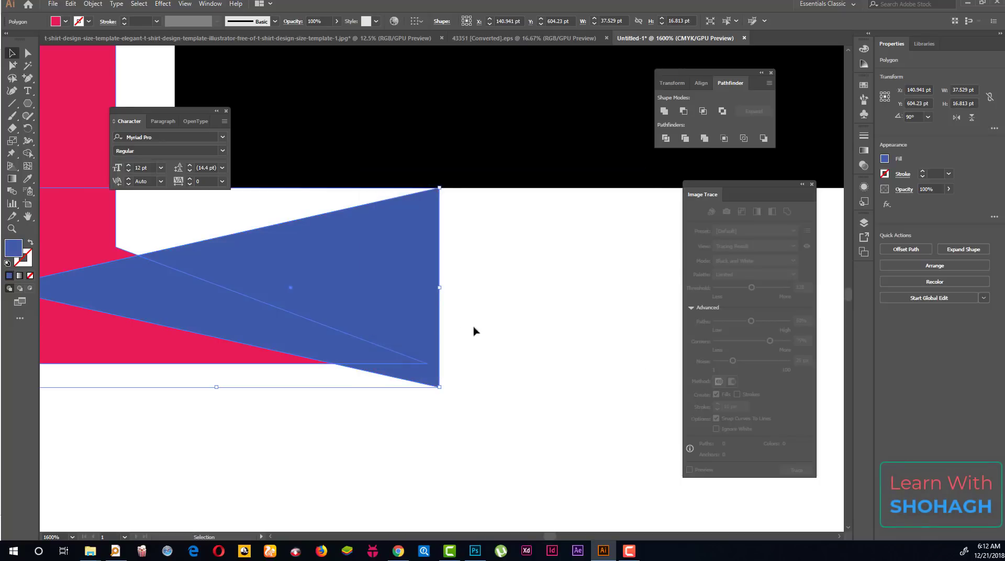
# Adjust the blue triangle's height and move it up and left against the pink tail.
pyautogui.moveTo(218, 388); pyautogui.dragTo(226, 343)
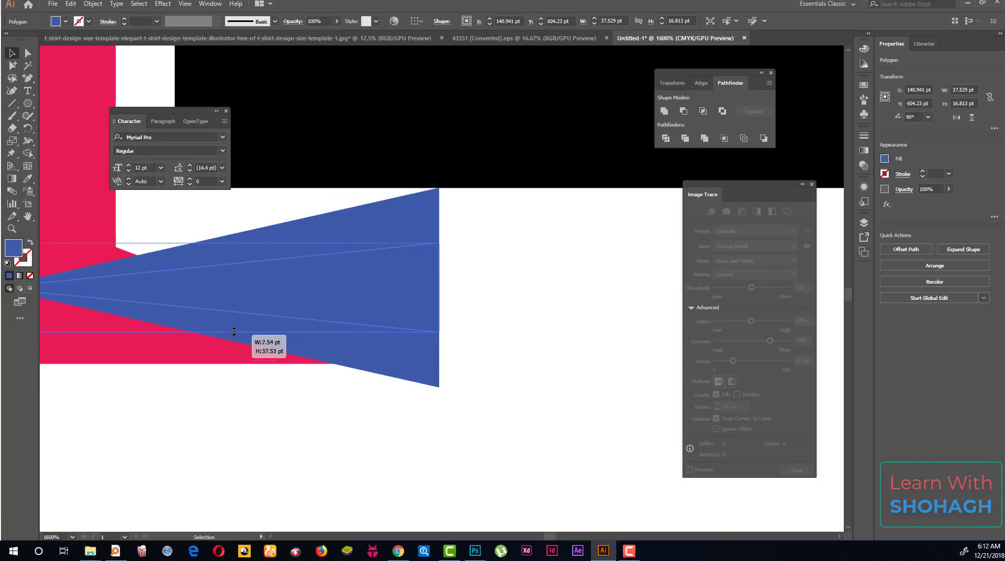
pyautogui.moveTo(226, 343); pyautogui.dragTo(237, 370)
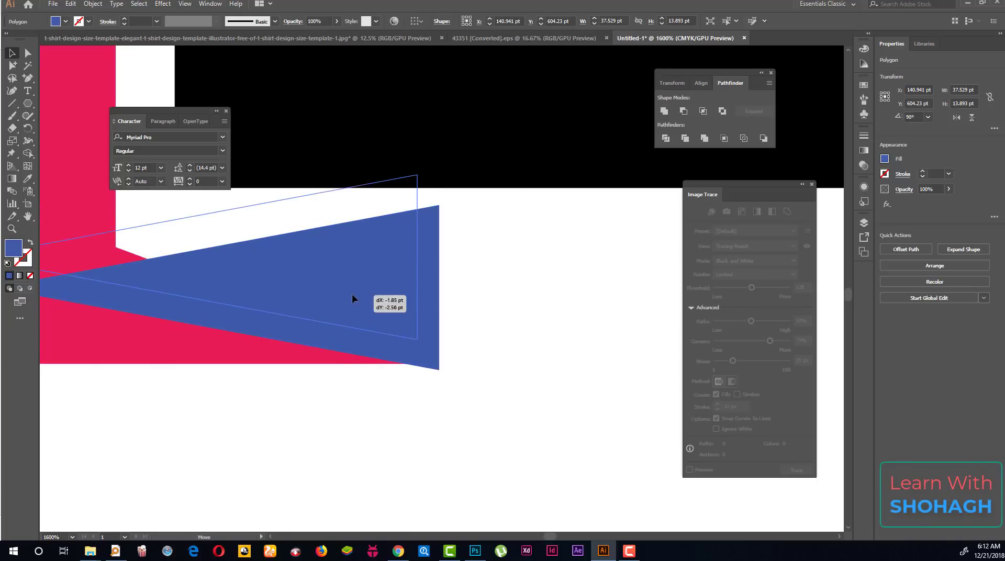
pyautogui.press('a')
pyautogui.moveTo(356, 332)
pyautogui.mouseDown()
pyautogui.moveTo(352, 296)
pyautogui.moveTo(392, 313)
pyautogui.mouseUp()
pyautogui.scroll(3, 579, 325)
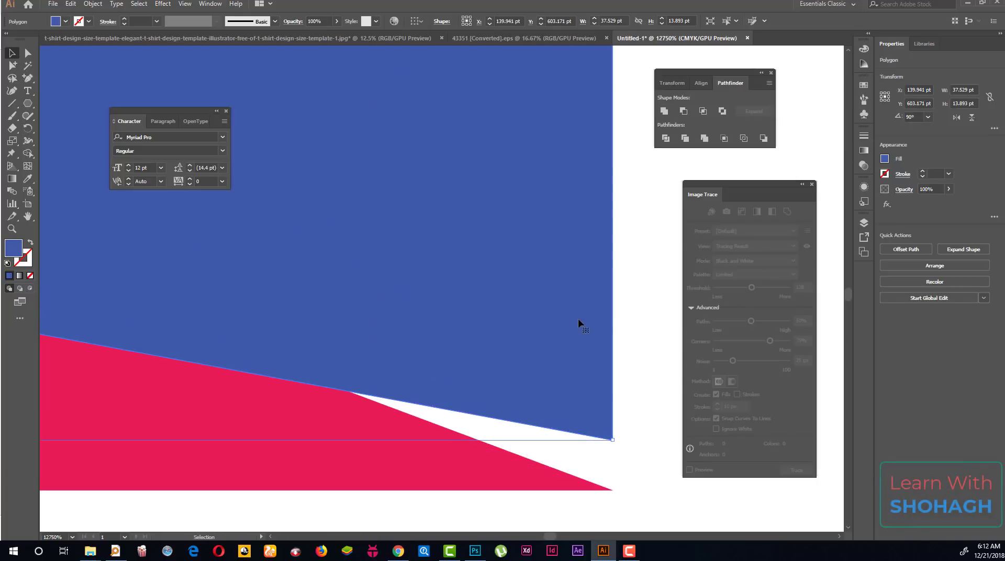
pyautogui.scroll(2, 495, 267)
pyautogui.scroll(-1, 515, 253)
pyautogui.press('v')
pyautogui.moveTo(609, 218); pyautogui.dragTo(609, 251)
# Stretch the blue triangle to 13.35 pt tall and narrow it from the left toward the fold.
pyautogui.scroll(-3, 567, 296)
pyautogui.scroll(4, 523, 157)
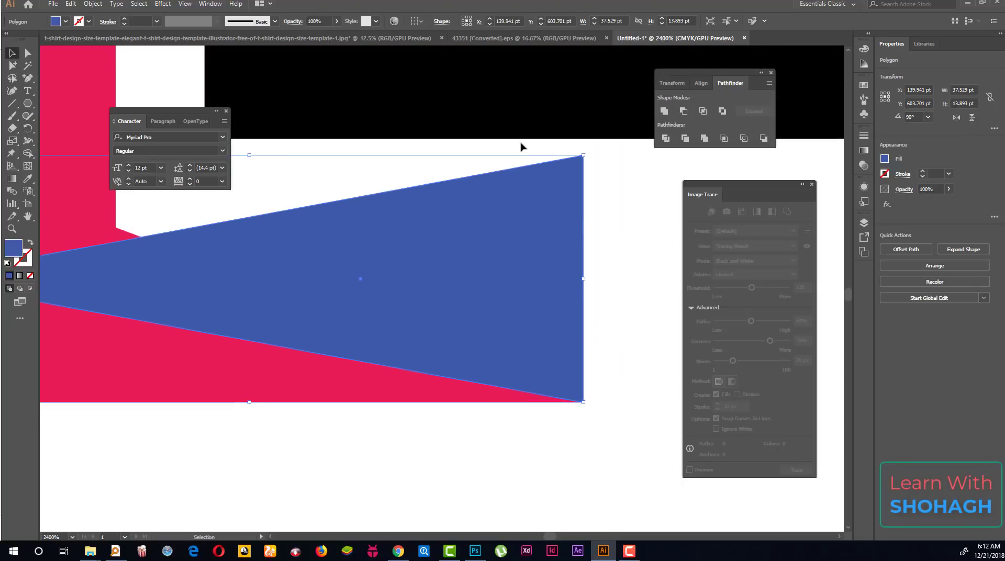
pyautogui.scroll(1, 419, 178)
pyautogui.moveTo(253, 173); pyautogui.dragTo(254, 168)
pyautogui.scroll(-1, 649, 235)
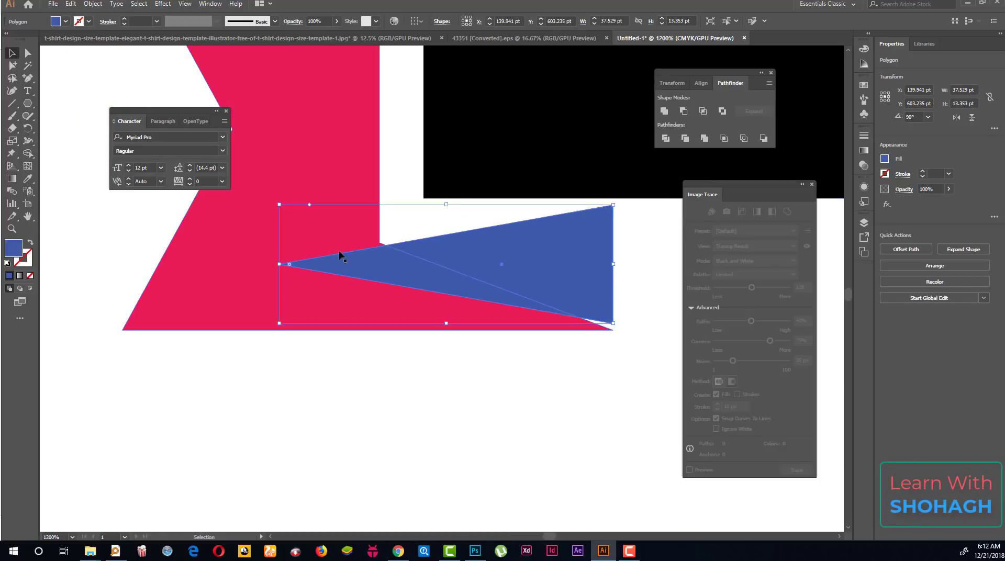
pyautogui.moveTo(278, 265); pyautogui.dragTo(435, 264)
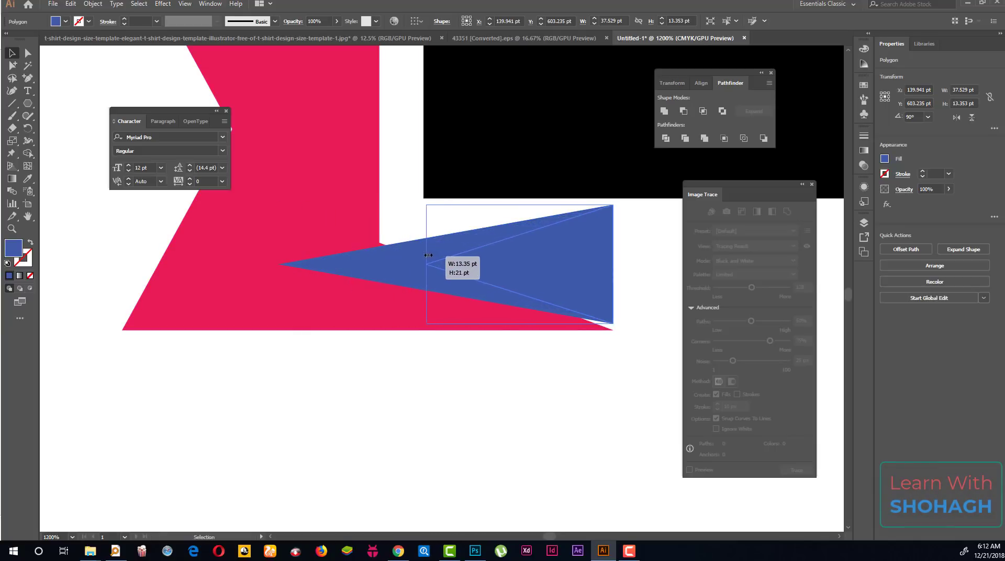
pyautogui.click(28, 53)
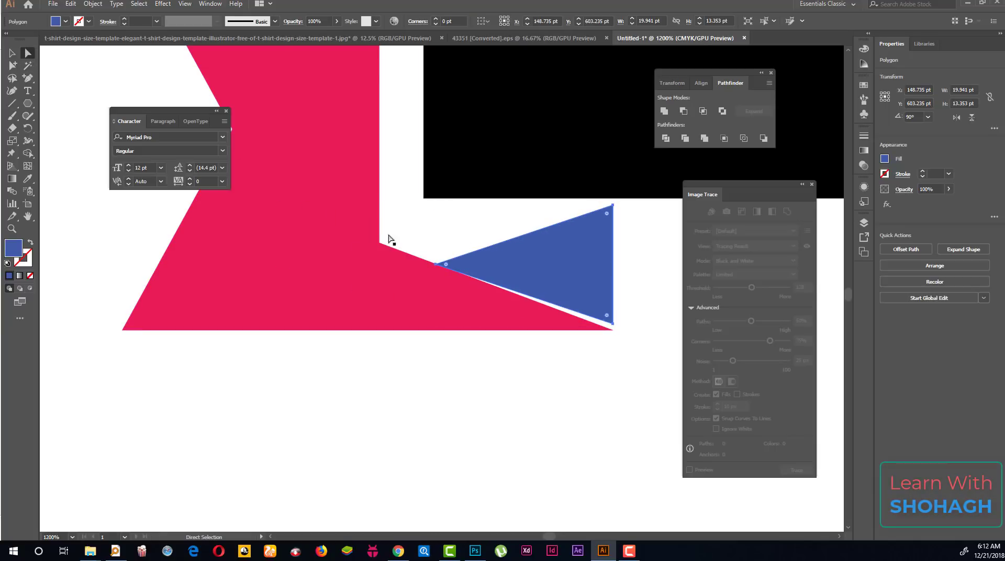
# Move the blue fold's left point onto the black bar's edge, nudge its top corner down, raise its bottom corner.
pyautogui.click(436, 265)
pyautogui.moveTo(436, 265); pyautogui.dragTo(427, 231)
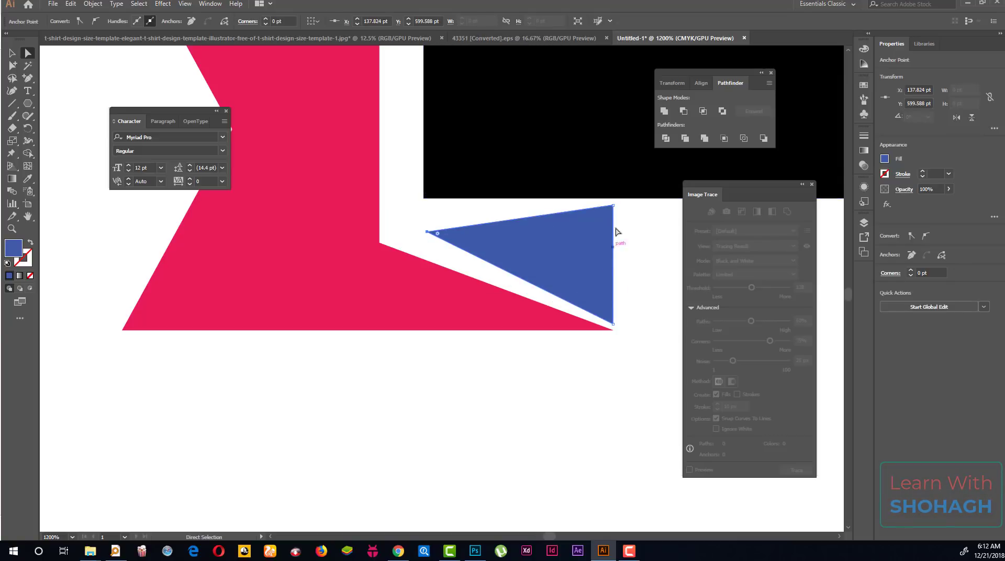
pyautogui.click(614, 208)
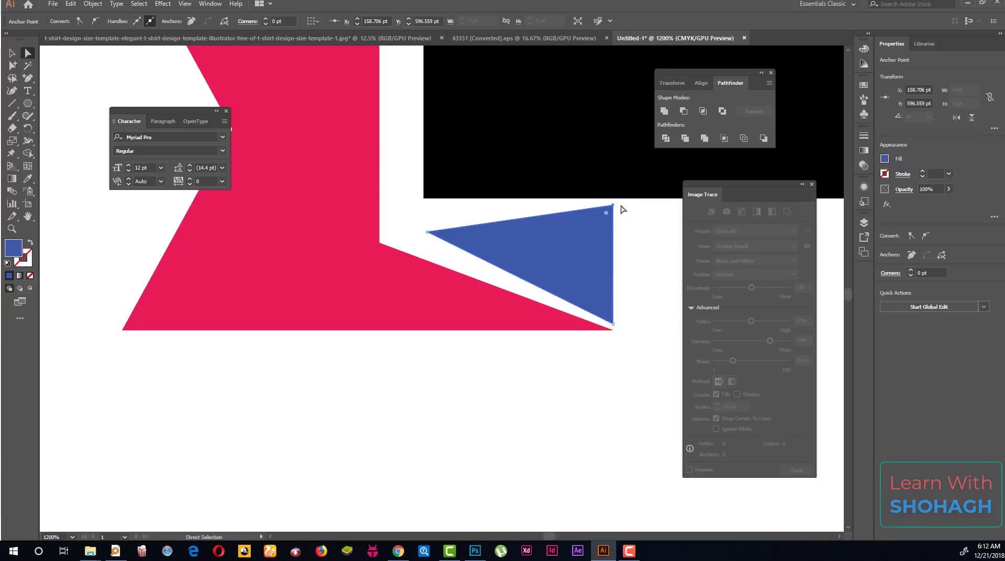
pyautogui.press('Down')
pyautogui.moveTo(614, 324); pyautogui.dragTo(613, 315)
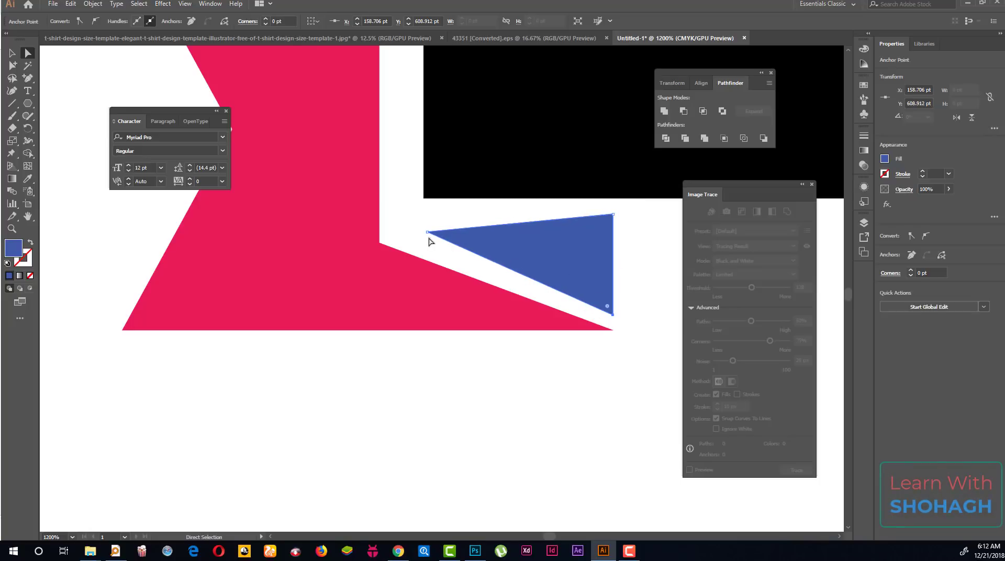
pyautogui.moveTo(427, 231); pyautogui.dragTo(424, 231)
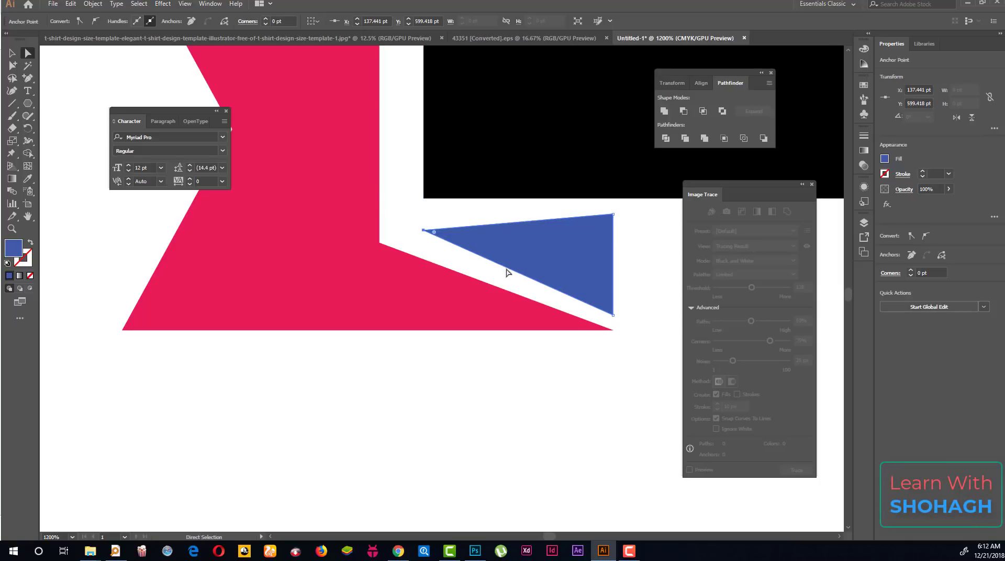
pyautogui.click(426, 220)
# Group the pink tail, blue fold and black bar together.
pyautogui.scroll(-5, 427, 242)
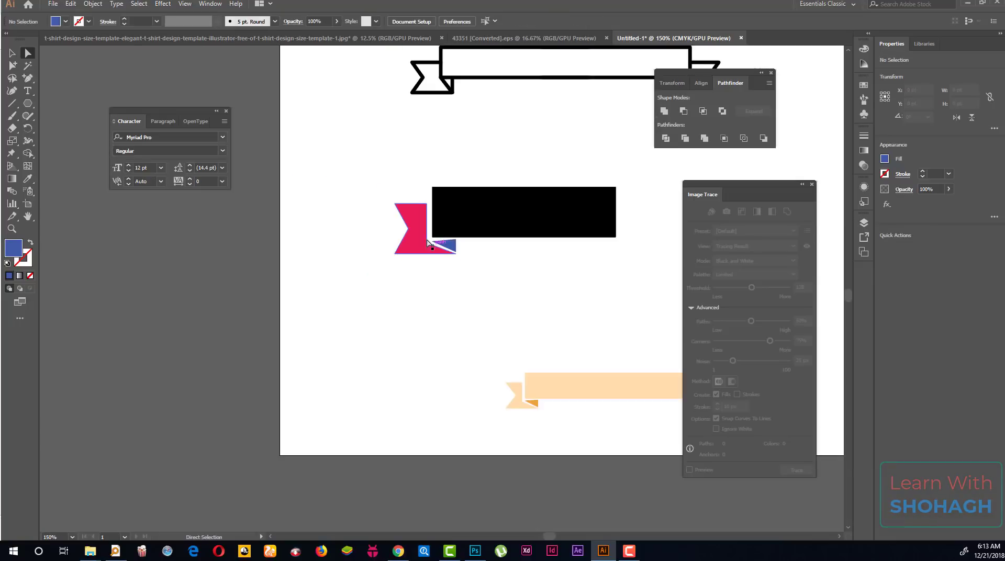
pyautogui.click(4, 56)
pyautogui.moveTo(399, 172); pyautogui.dragTo(578, 288)
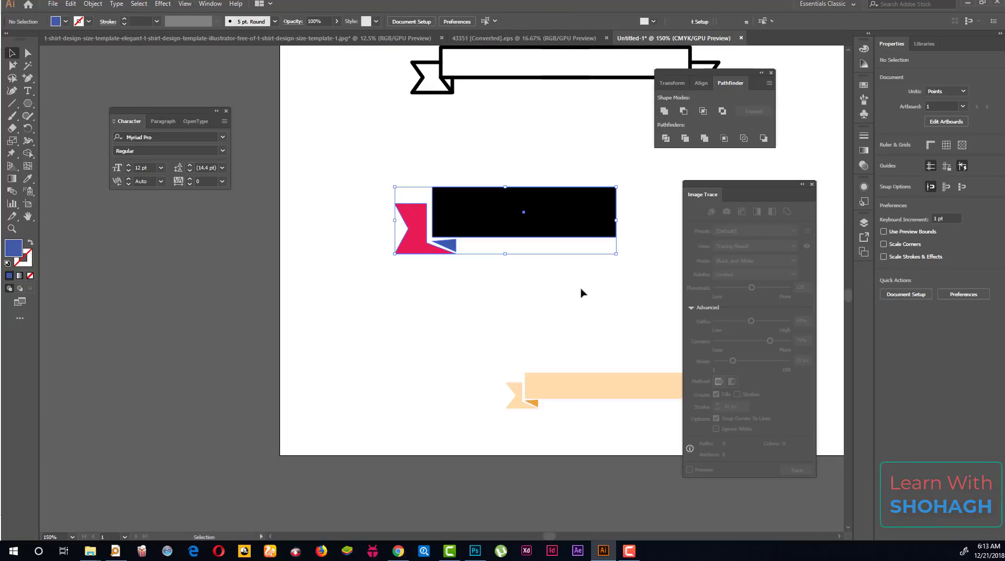
pyautogui.hotkey('ctrl', 'g')
# Make a vertically reflected copy of the group and move it to the right.
pyautogui.rightClick(496, 212)
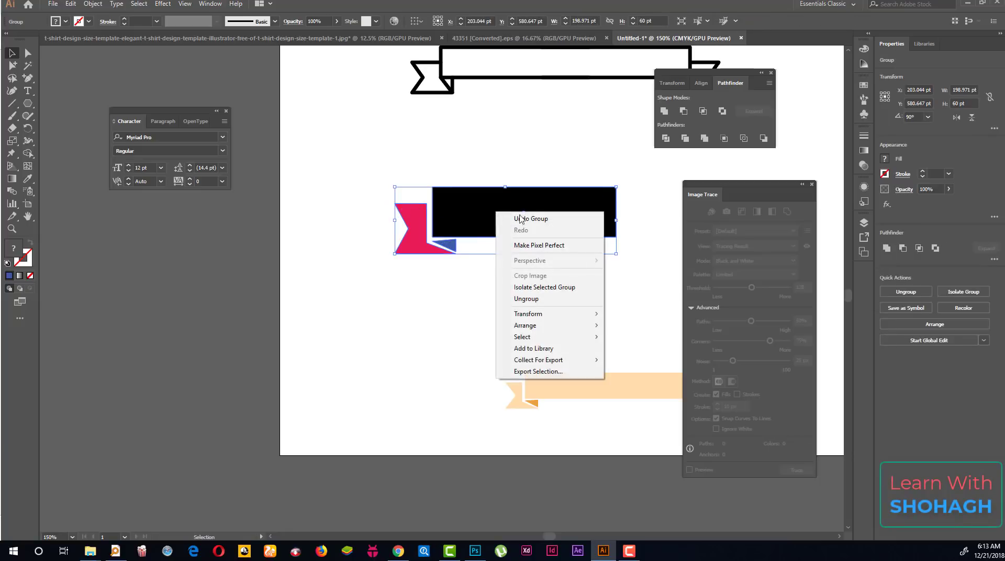
pyautogui.moveTo(527, 314)
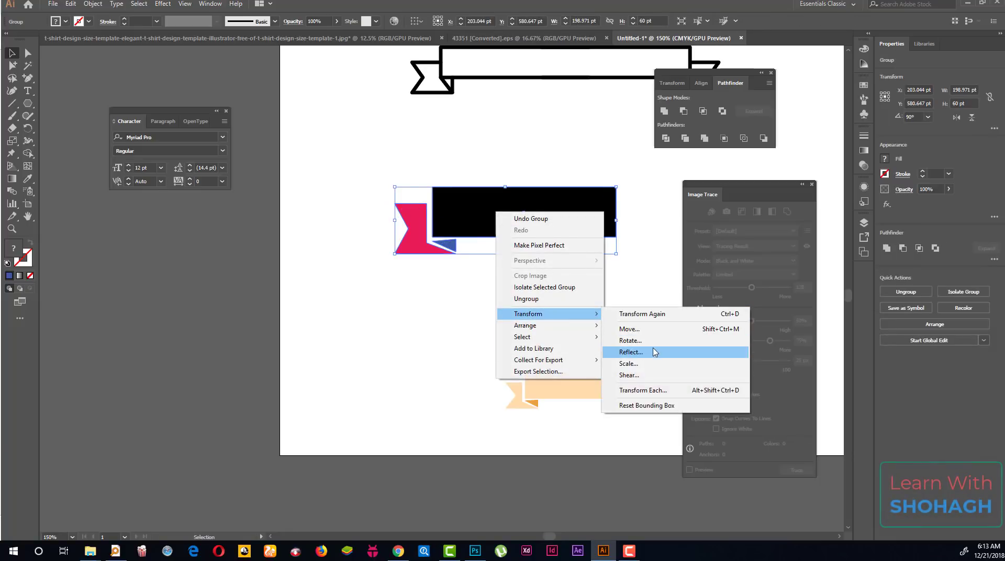
pyautogui.click(630, 352)
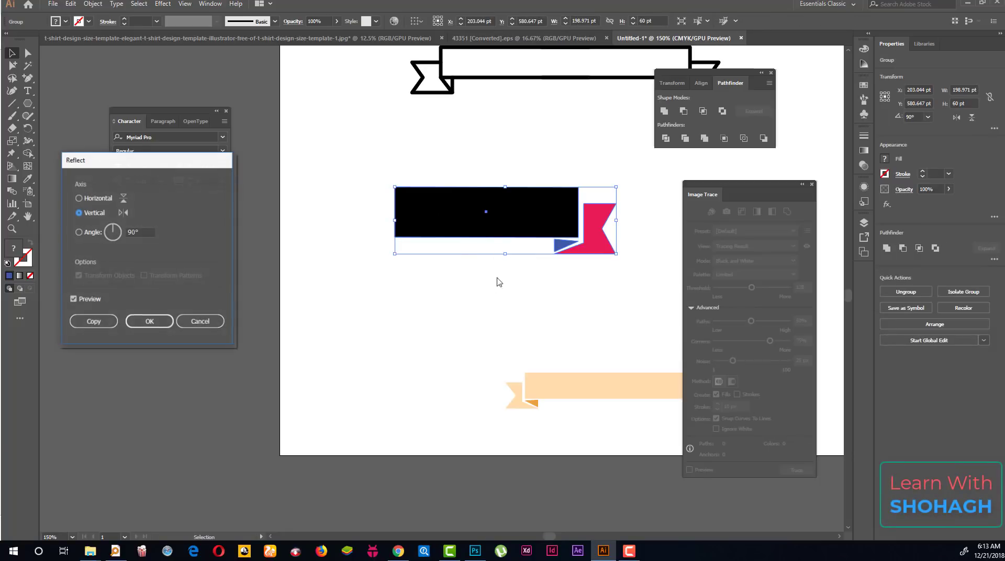
pyautogui.click(93, 321)
pyautogui.moveTo(458, 228); pyautogui.dragTo(601, 229)
# Slide the mirrored half left until it joins the original with no gap.
pyautogui.hotkey('ctrl', '-')
pyautogui.hotkey('ctrl', '-')
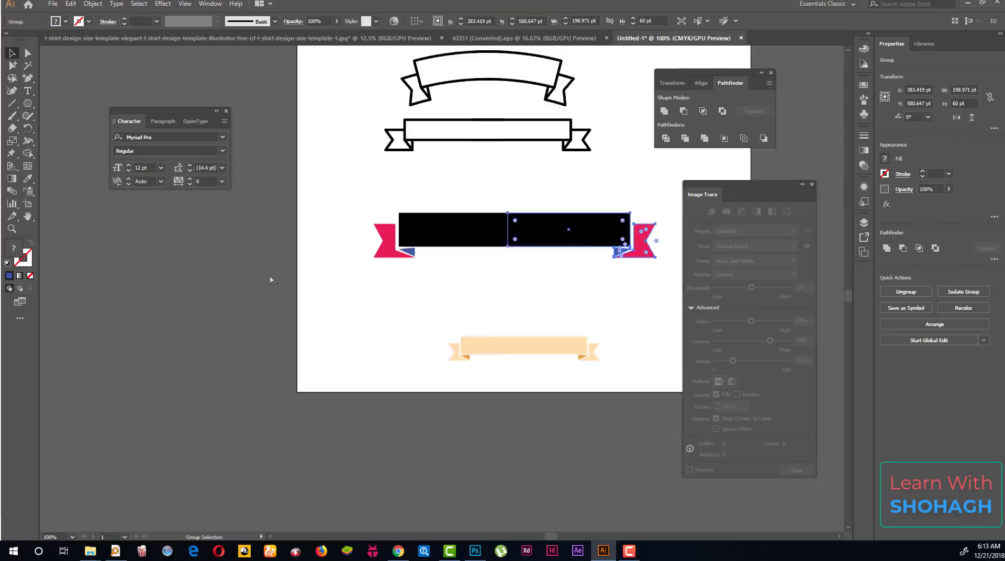
pyautogui.hotkey('ctrl', '-')
pyautogui.hotkey('ctrl', '+')
pyautogui.hotkey('ctrl', '+')
pyautogui.hotkey('ctrl', '+')
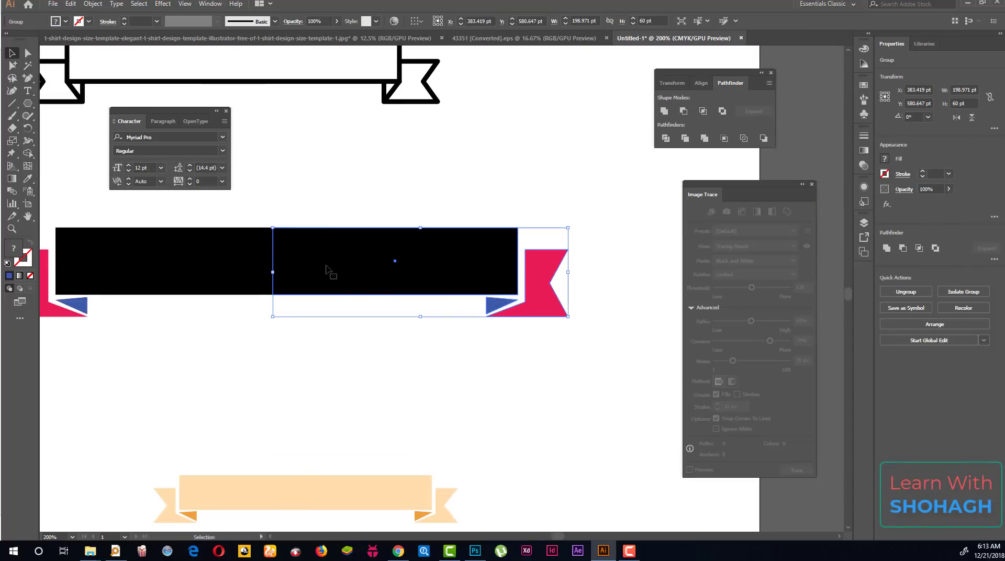
pyautogui.moveTo(326, 269)
pyautogui.mouseDown()
pyautogui.moveTo(371, 270)
pyautogui.moveTo(308, 270)
pyautogui.mouseUp()
pyautogui.hotkey('ctrl', '-')
pyautogui.hotkey('ctrl', '-')
pyautogui.hotkey('ctrl', '-')
pyautogui.hotkey('ctrl', '+')
pyautogui.hotkey('ctrl', '+')
pyautogui.hotkey('ctrl', '+')
pyautogui.moveTo(545, 278); pyautogui.dragTo(494, 278)
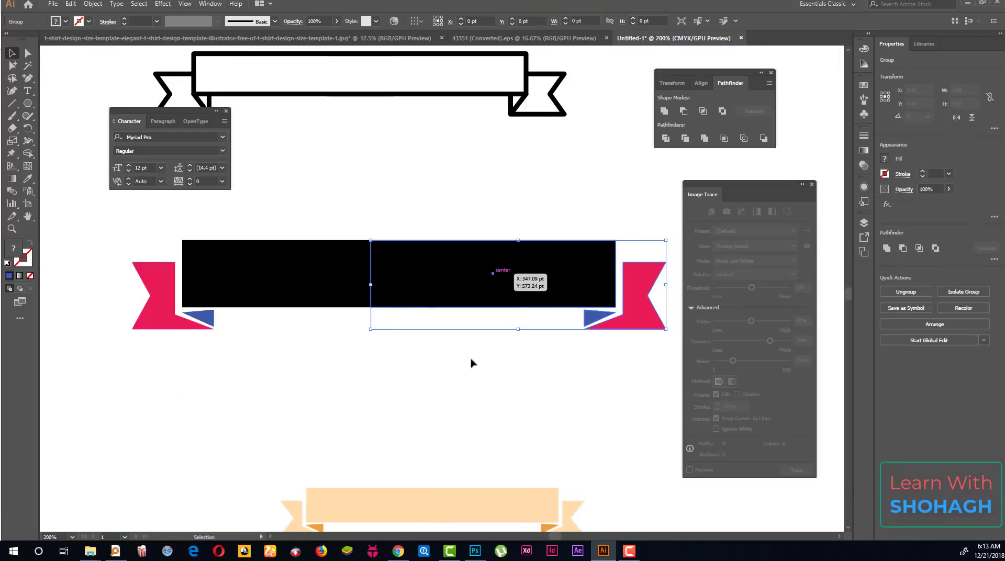
pyautogui.click(473, 362)
pyautogui.hotkey('ctrl', '-')
pyautogui.hotkey('ctrl', '-')
pyautogui.hotkey('ctrl', '-')
# Group both banner halves into a single banner.
pyautogui.moveTo(583, 372); pyautogui.dragTo(400, 304)
pyautogui.hotkey('ctrl', '+')
pyautogui.hotkey('ctrl', '+')
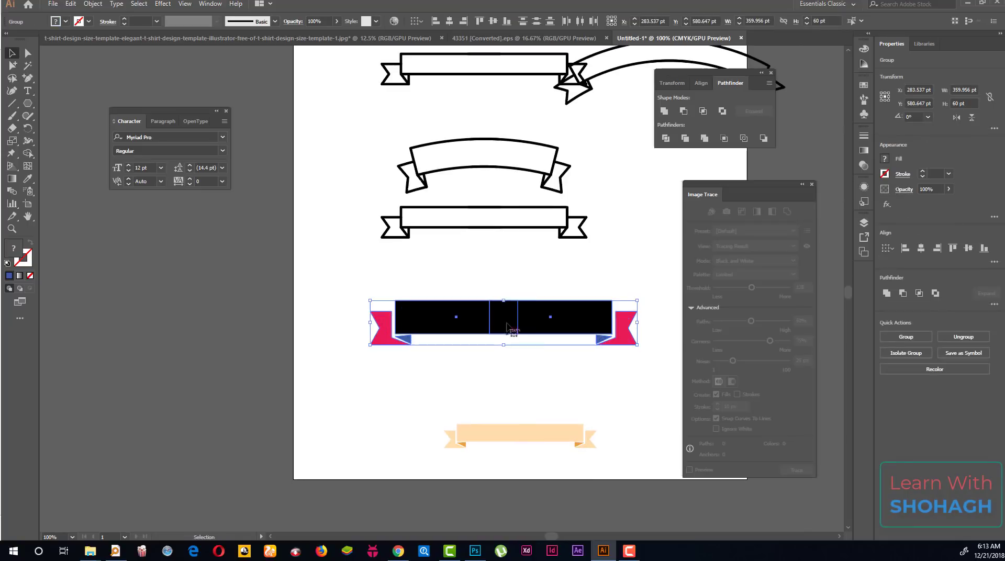
pyautogui.rightClick(508, 316)
pyautogui.click(548, 381)
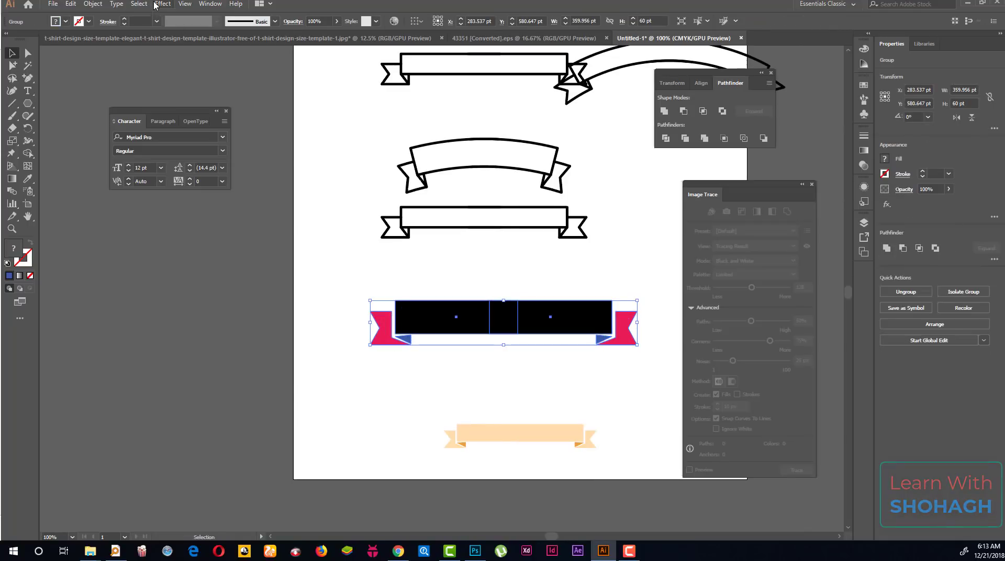
# Try an Arc warp on the banner and a copy below, then undo both.
pyautogui.click(156, 5)
pyautogui.click(303, 137)
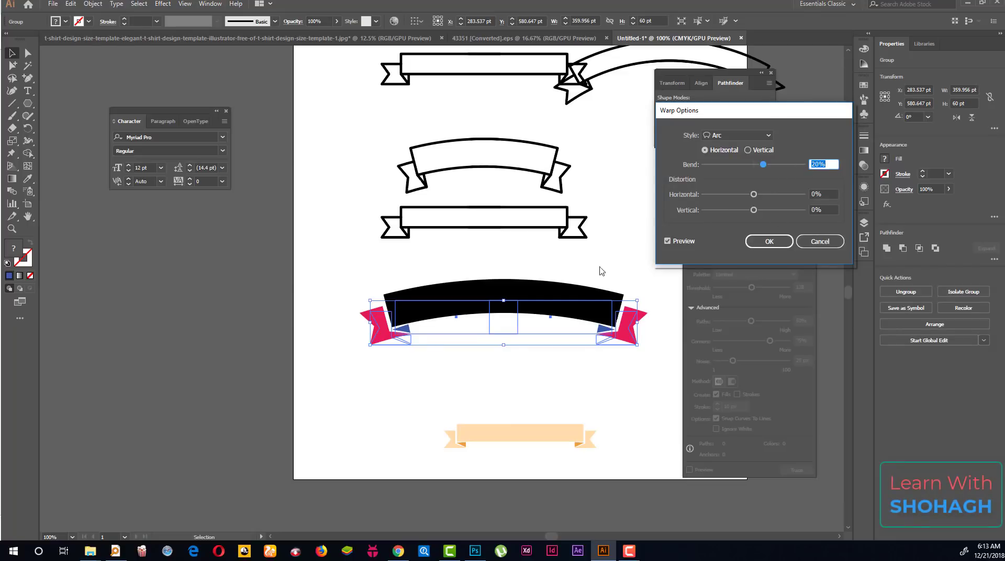
pyautogui.click(766, 244)
pyautogui.click(529, 361)
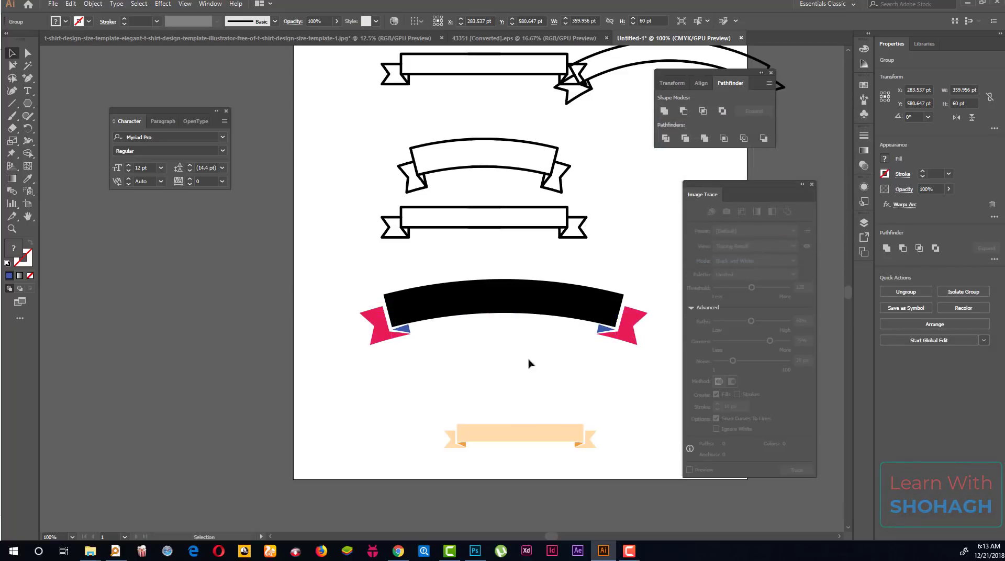
pyautogui.hotkey('ctrl', '-')
pyautogui.hotkey('ctrl', '-')
pyautogui.moveTo(413, 316); pyautogui.dragTo(419, 342)
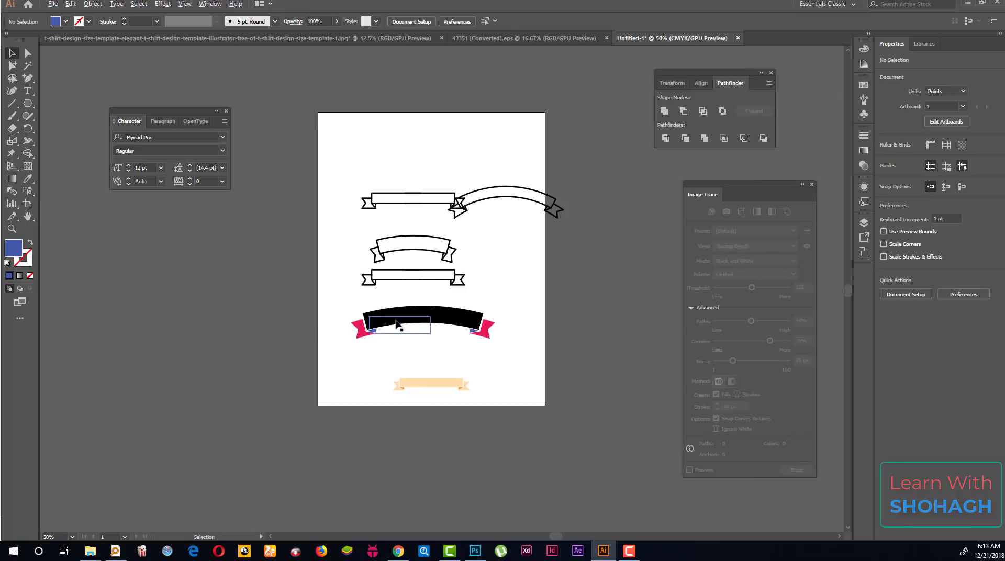
pyautogui.hotkey('ctrl', 'z')
pyautogui.hotkey('ctrl', 'z')
pyautogui.hotkey('ctrl', '+')
pyautogui.hotkey('ctrl', '+')
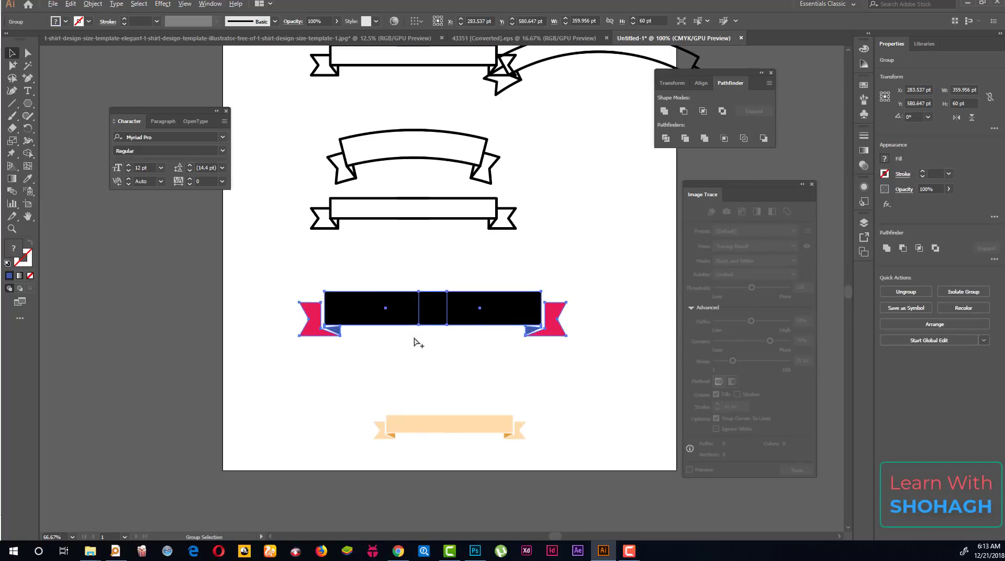
# Copy the banner below and Arc-warp it, then place another flat copy off to the right.
pyautogui.moveTo(426, 309); pyautogui.dragTo(426, 362)
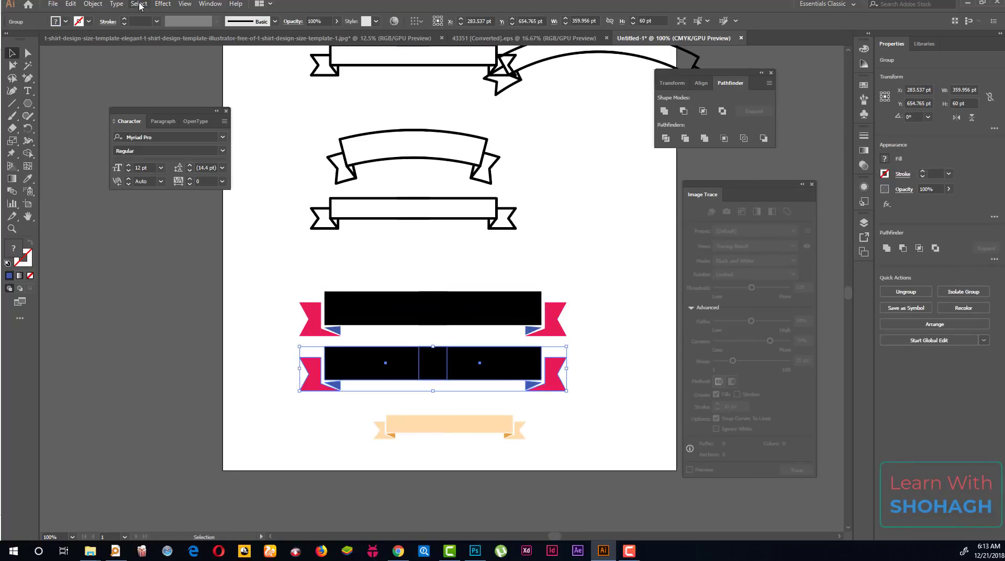
pyautogui.click(162, 3)
pyautogui.click(293, 140)
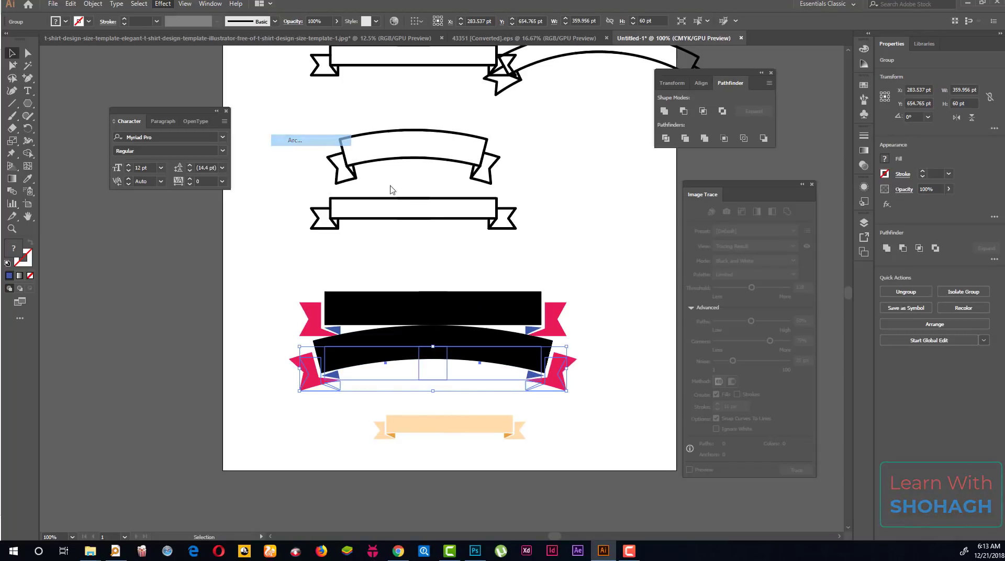
pyautogui.click(769, 241)
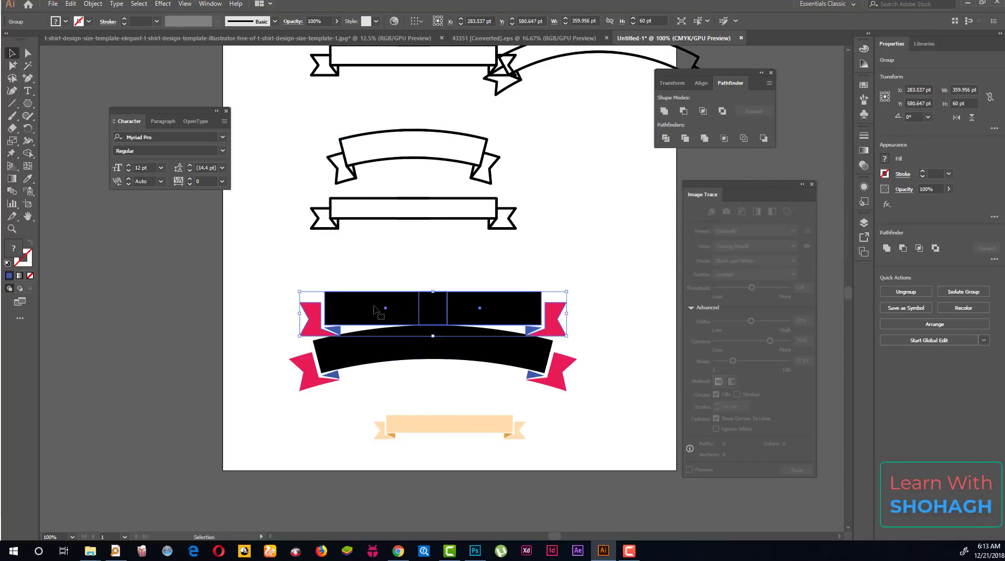
pyautogui.moveTo(377, 310)
pyautogui.mouseDown()
pyautogui.moveTo(497, 260)
pyautogui.moveTo(577, 254)
pyautogui.mouseUp()
pyautogui.scroll(-1, 489, 257)
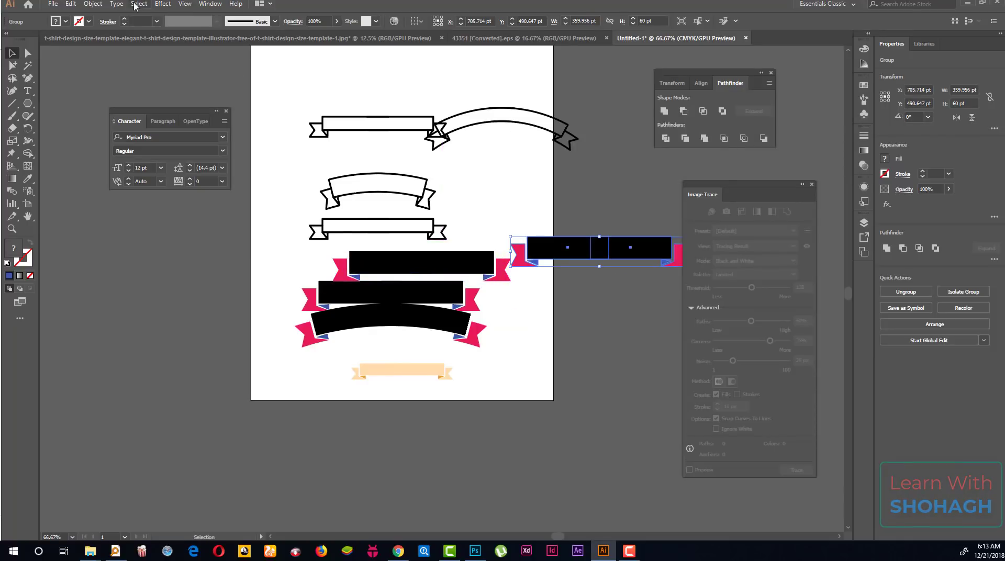
# Apply an Arch warp with bend 40 to the right-hand banner copy.
pyautogui.click(163, 4)
pyautogui.moveTo(175, 138)
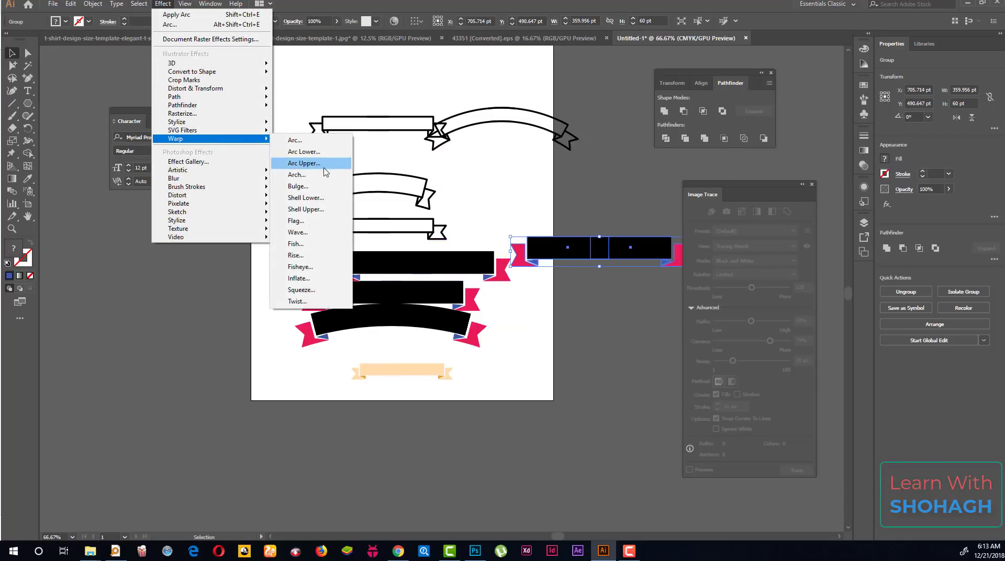
pyautogui.click(314, 175)
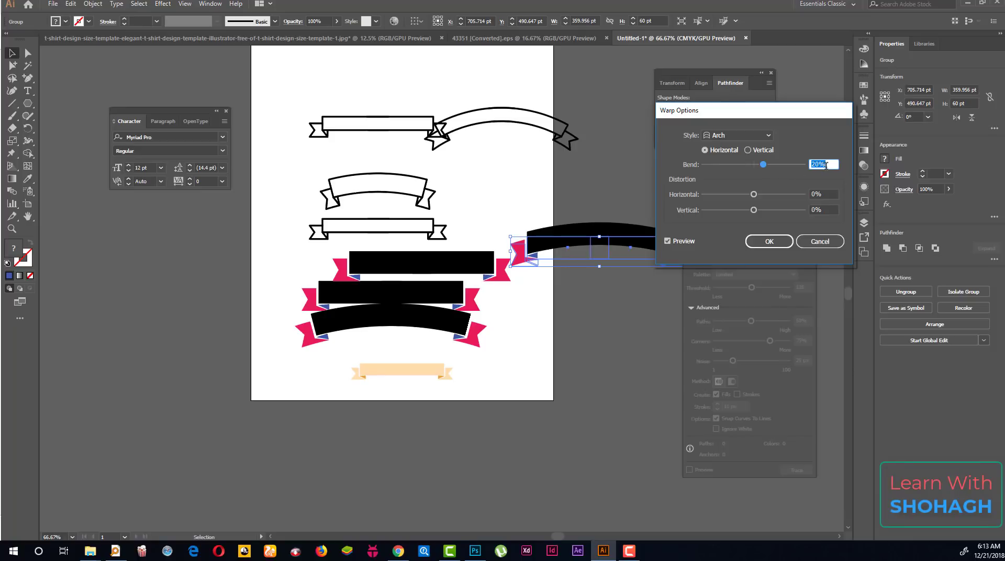
pyautogui.click(768, 241)
pyautogui.scroll(-1, 404, 186)
pyautogui.keyDown('alt'); pyautogui.scroll(3, 461, 219); pyautogui.keyUp('alt')
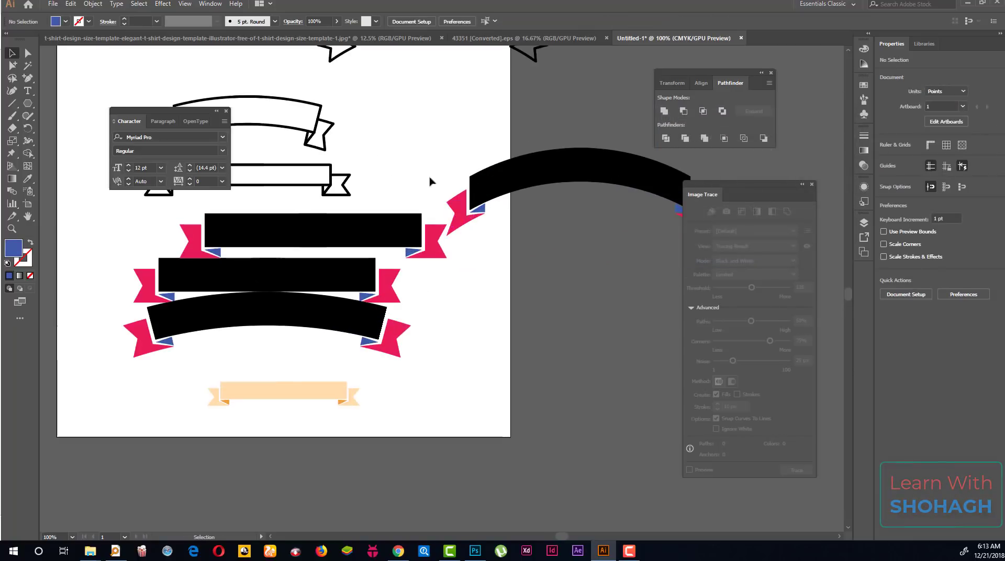
# Stretch the arched banner's tail group downward.
pyautogui.click(460, 212)
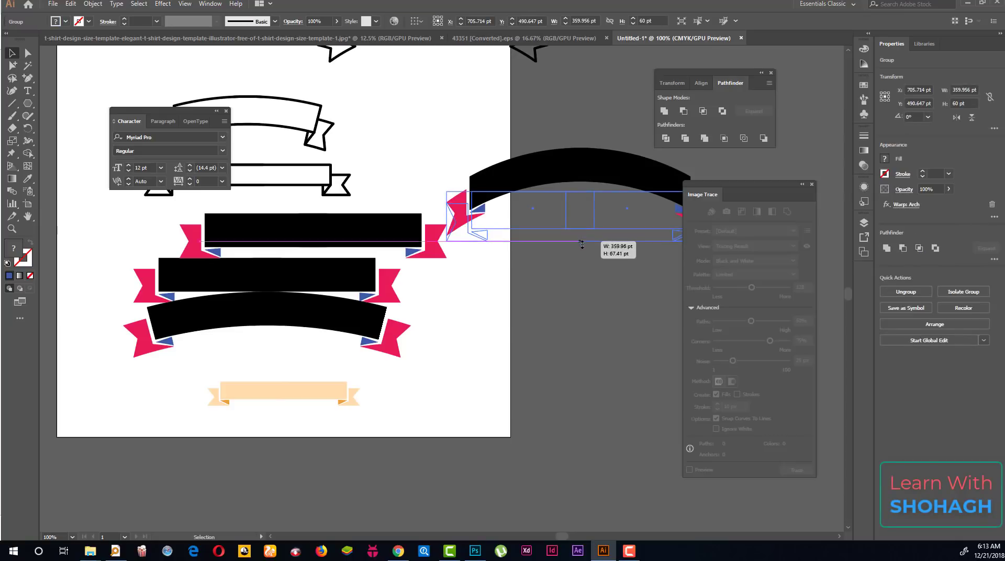
pyautogui.moveTo(580, 237); pyautogui.dragTo(581, 248)
pyautogui.hotkey('ctrl', 'h')
pyautogui.click(439, 282)
pyautogui.keyDown('alt'); pyautogui.scroll(-1, 438, 282); pyautogui.keyUp('alt')
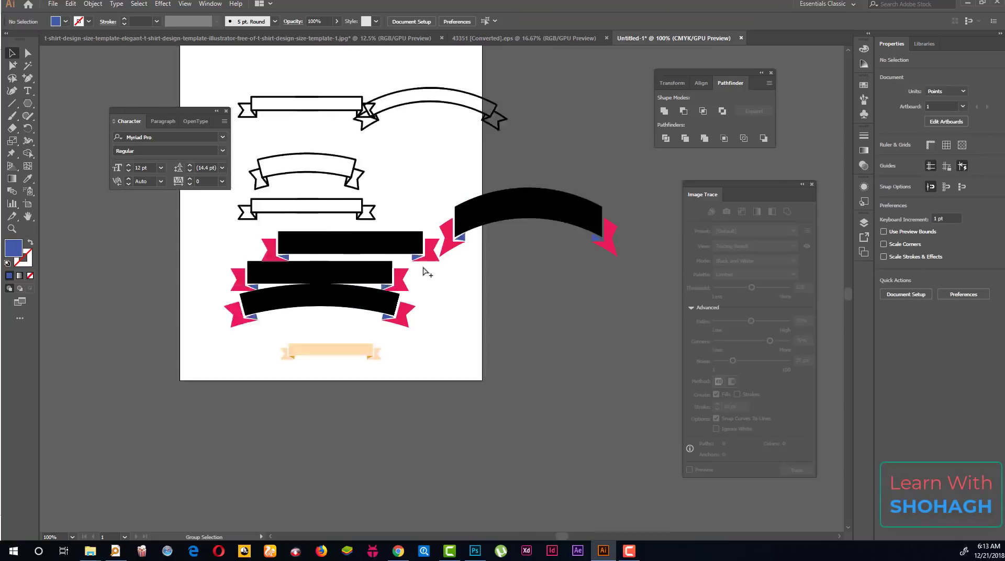
pyautogui.keyDown('alt'); pyautogui.scroll(-1, 439, 282); pyautogui.keyUp('alt')
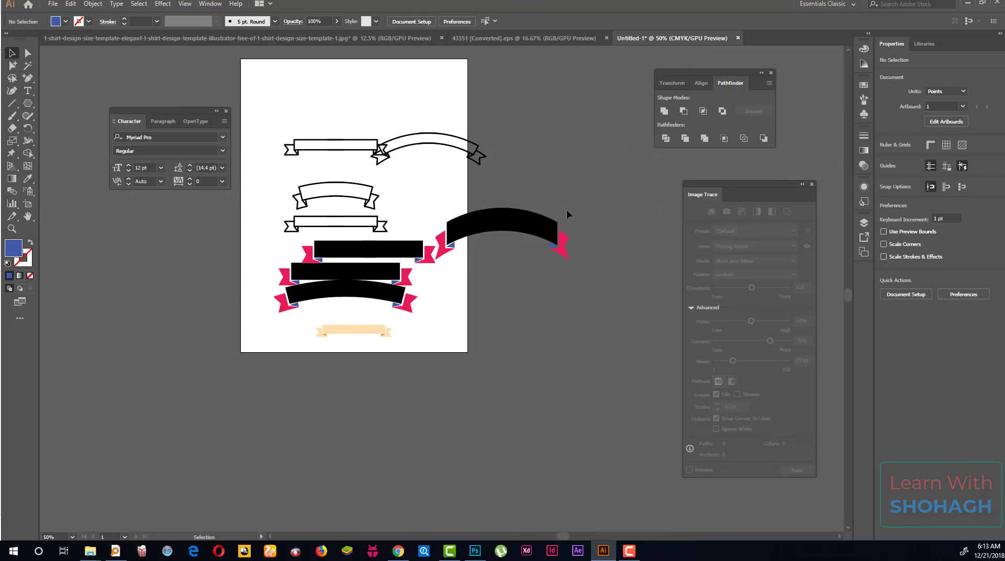